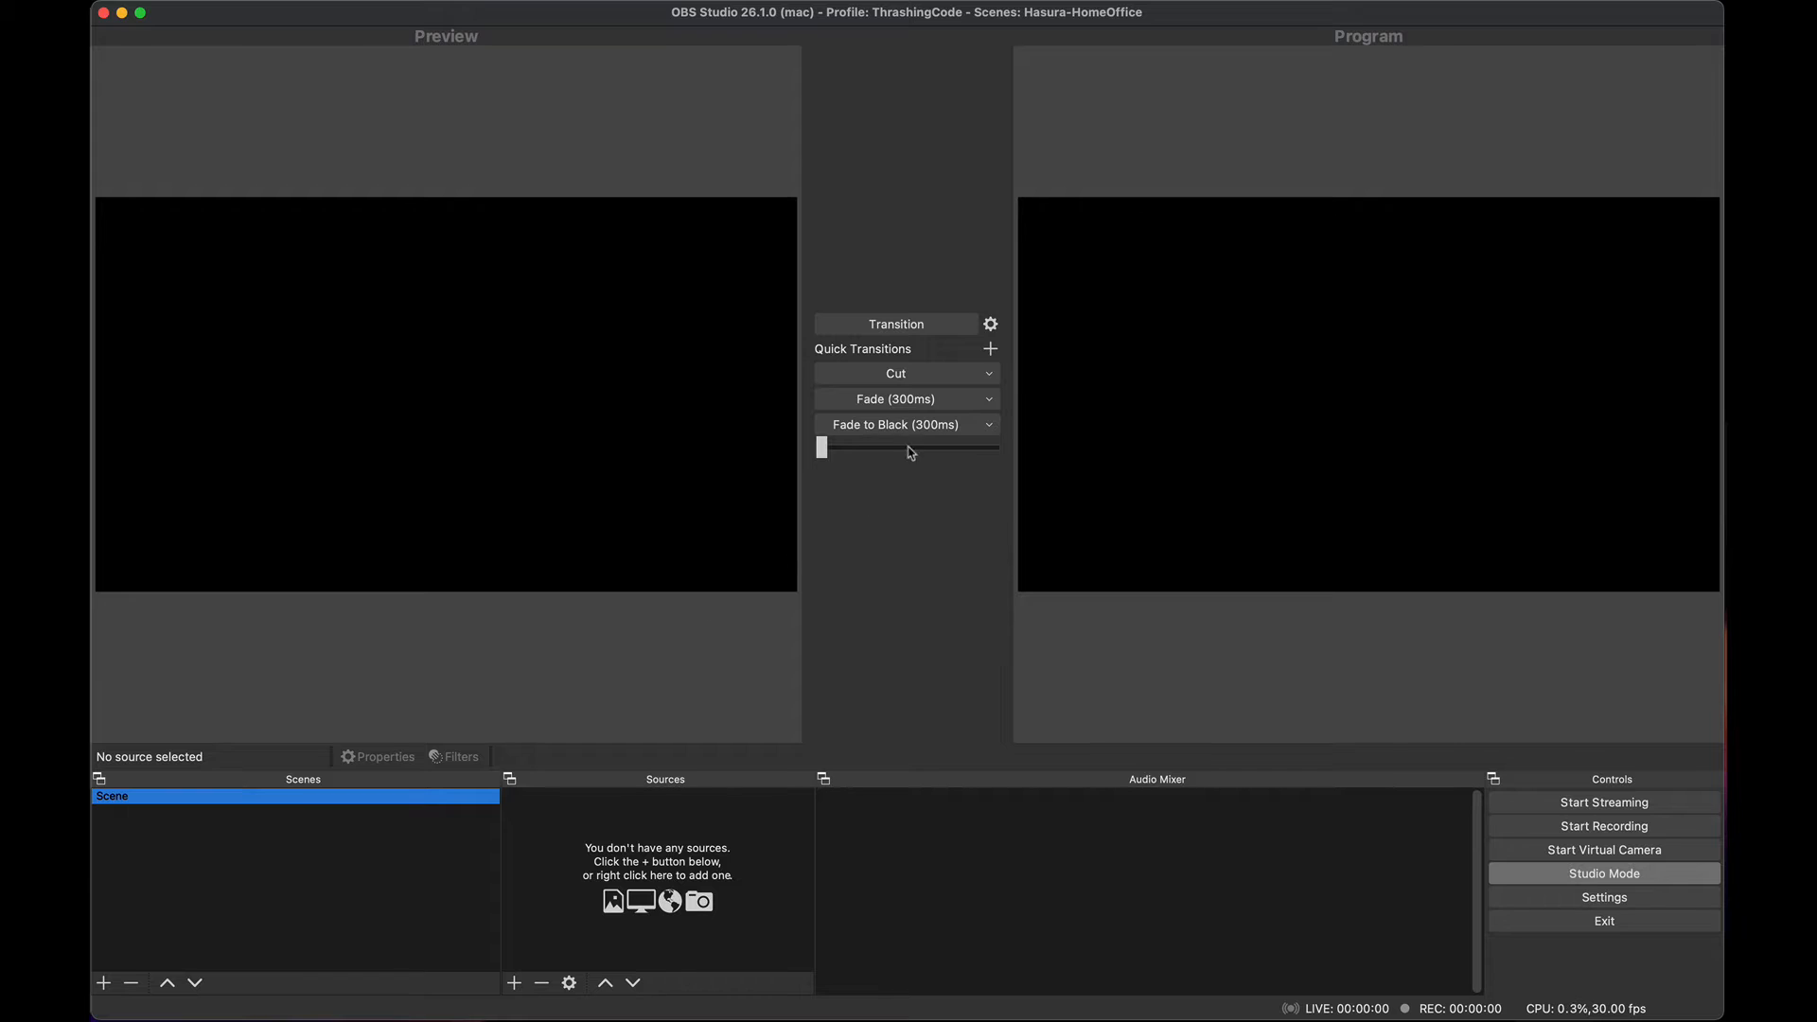
Step: Add a new scene named Intro
click(910, 405)
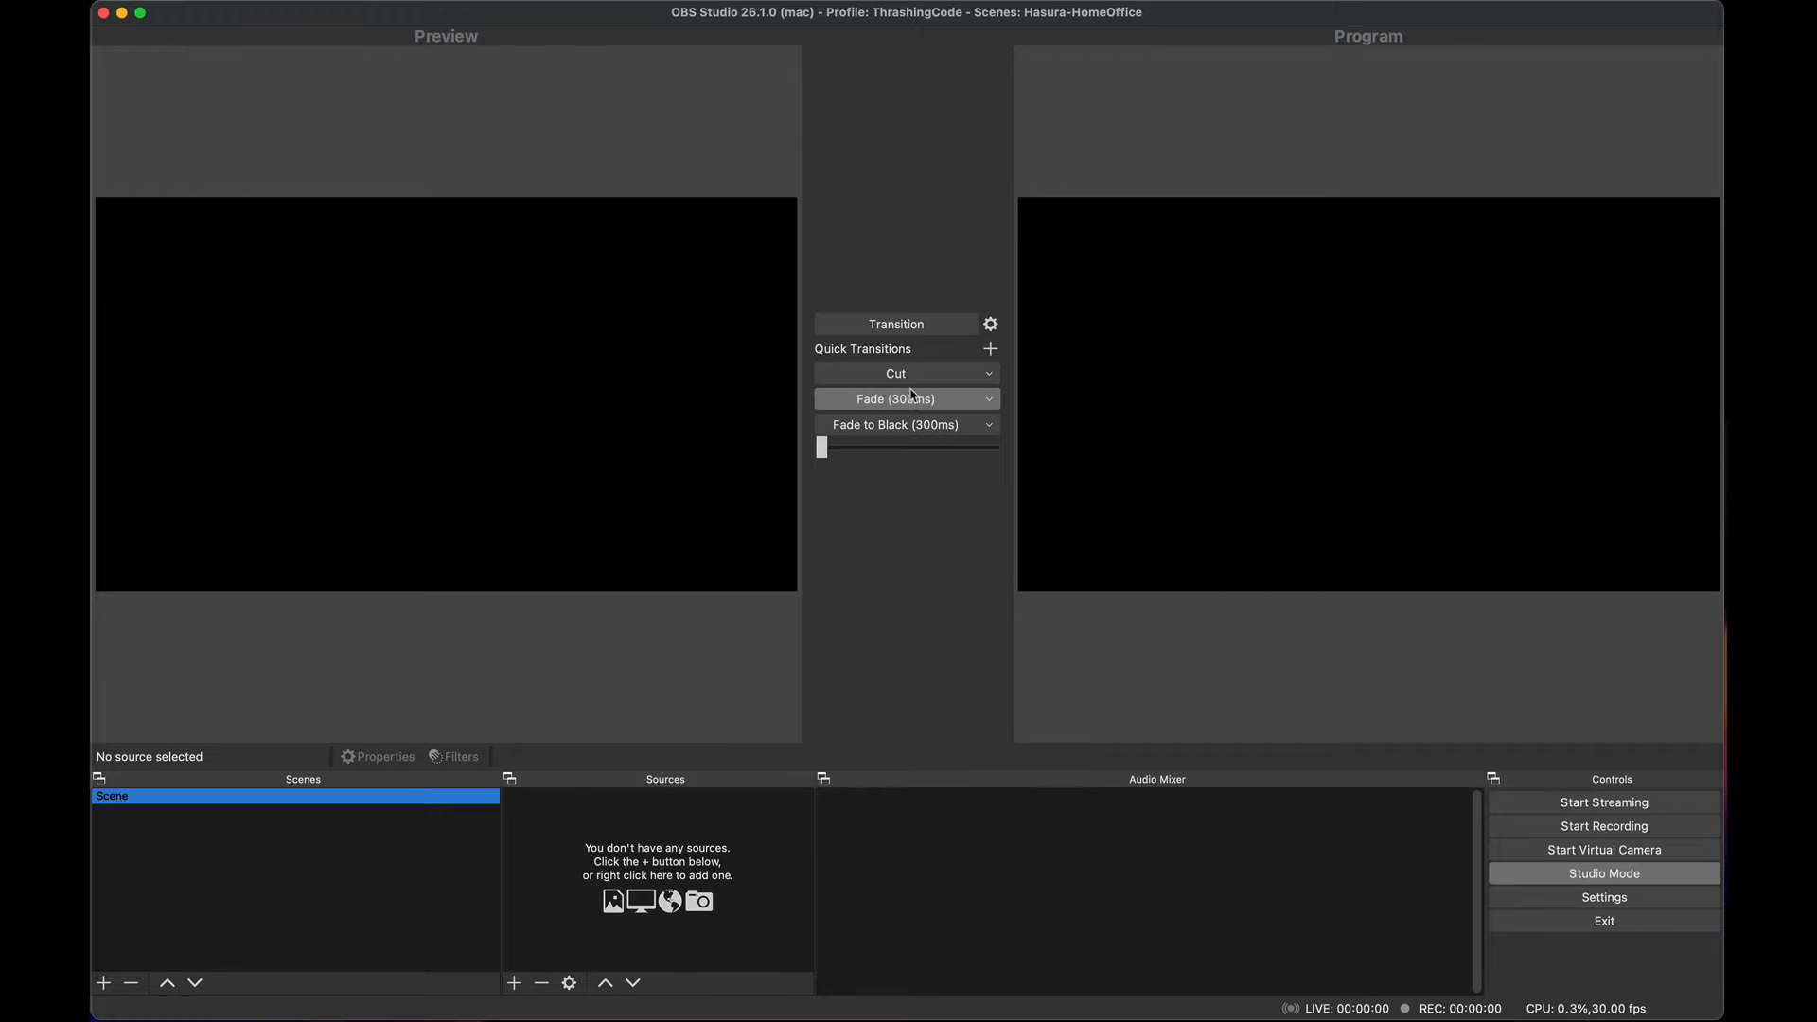
click(104, 984)
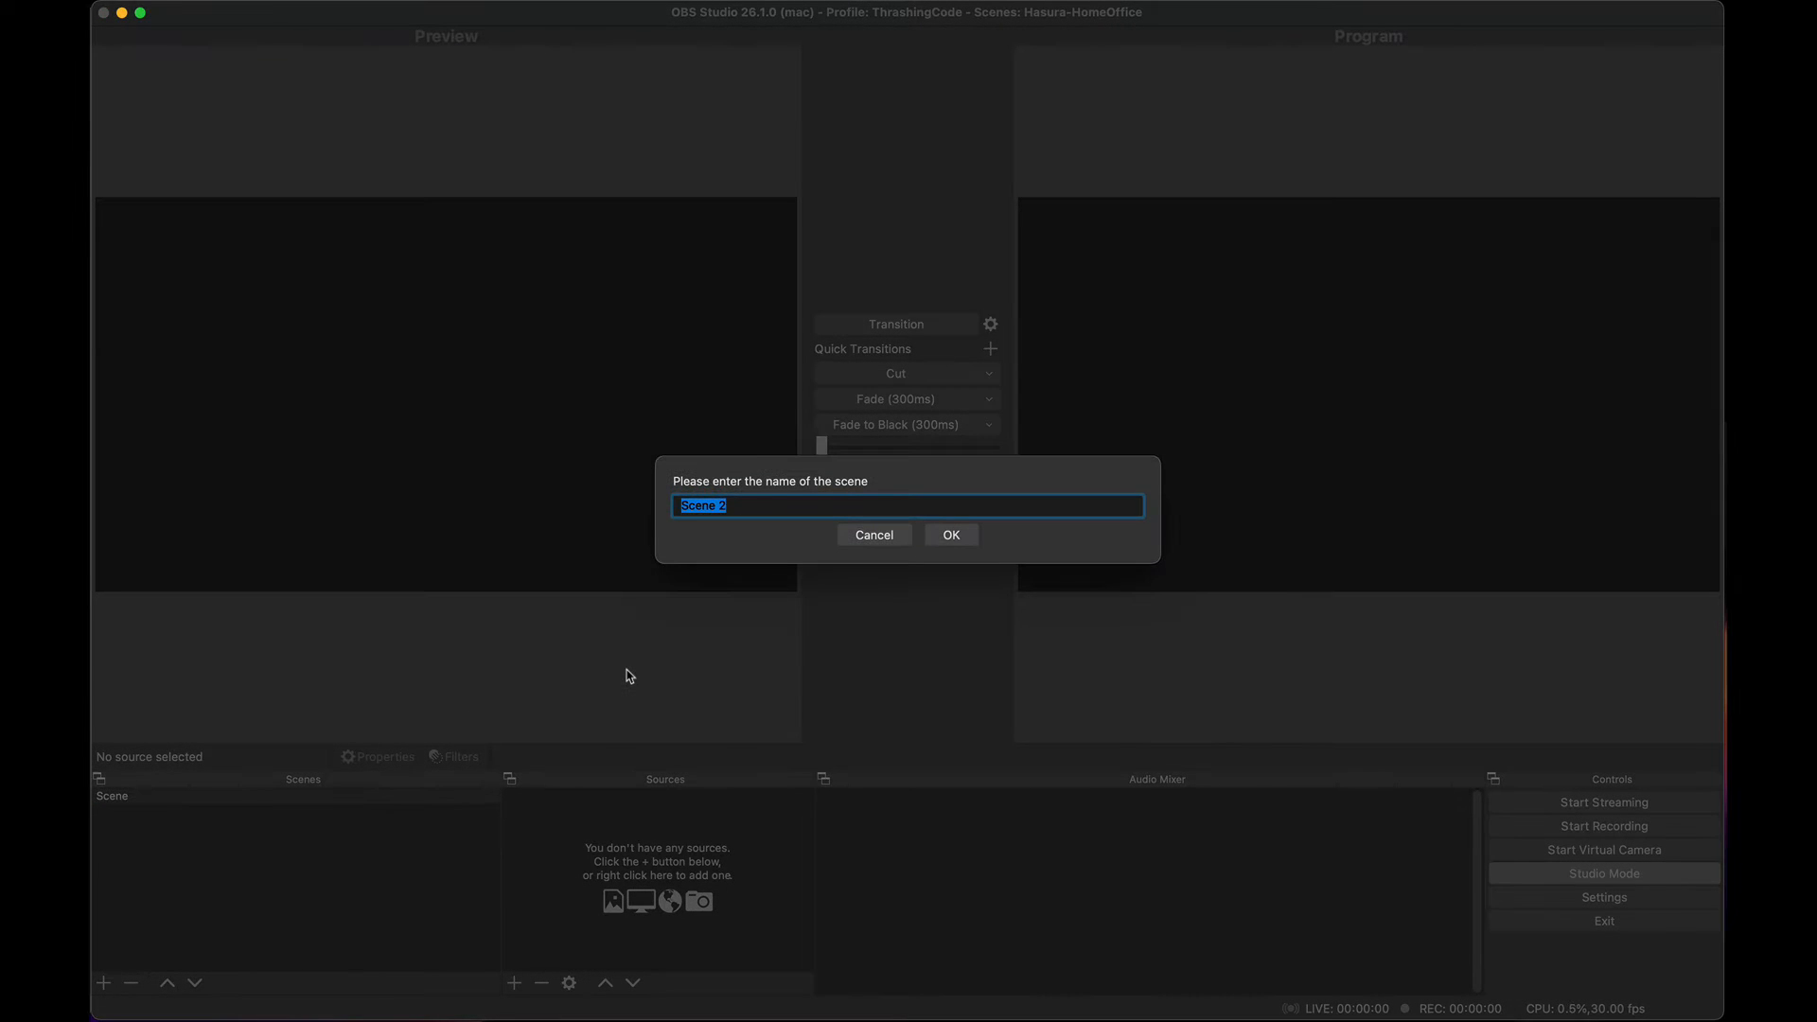
text(Intro)
key(Return)
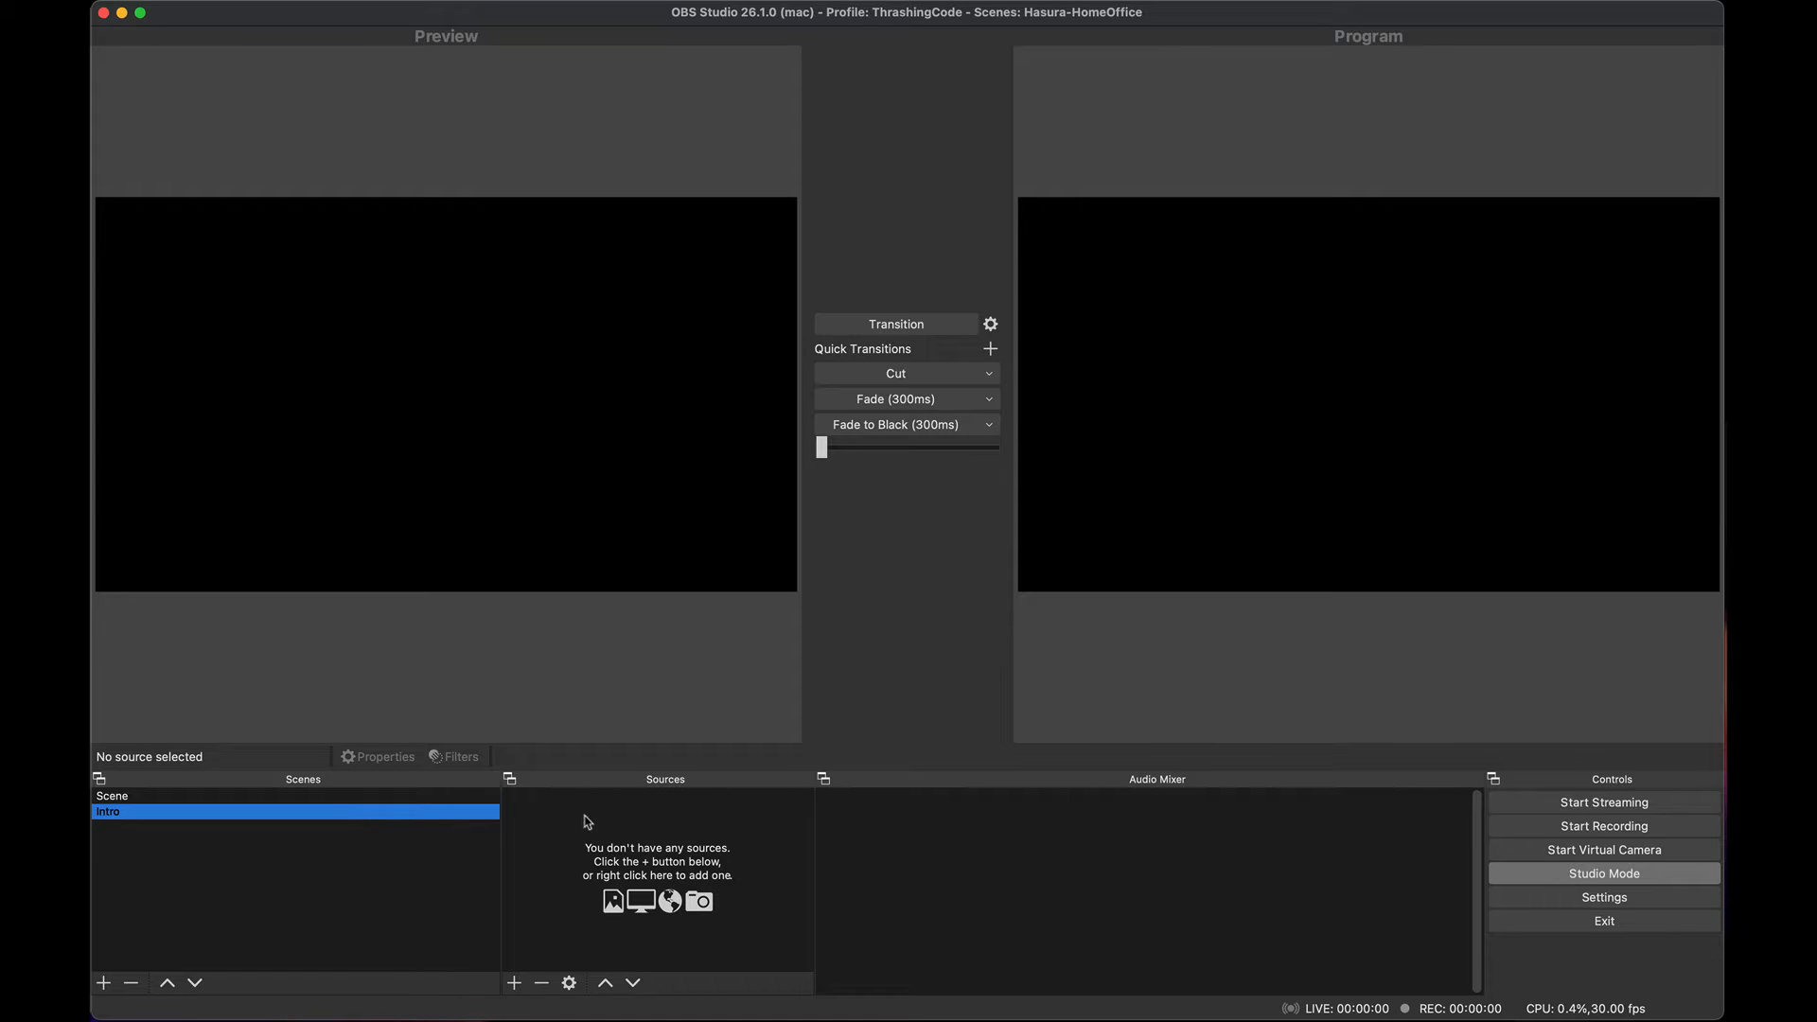
Step: Add a Display Capture source named 1080p Capture to the Intro scene, capturing display 1
click(514, 983)
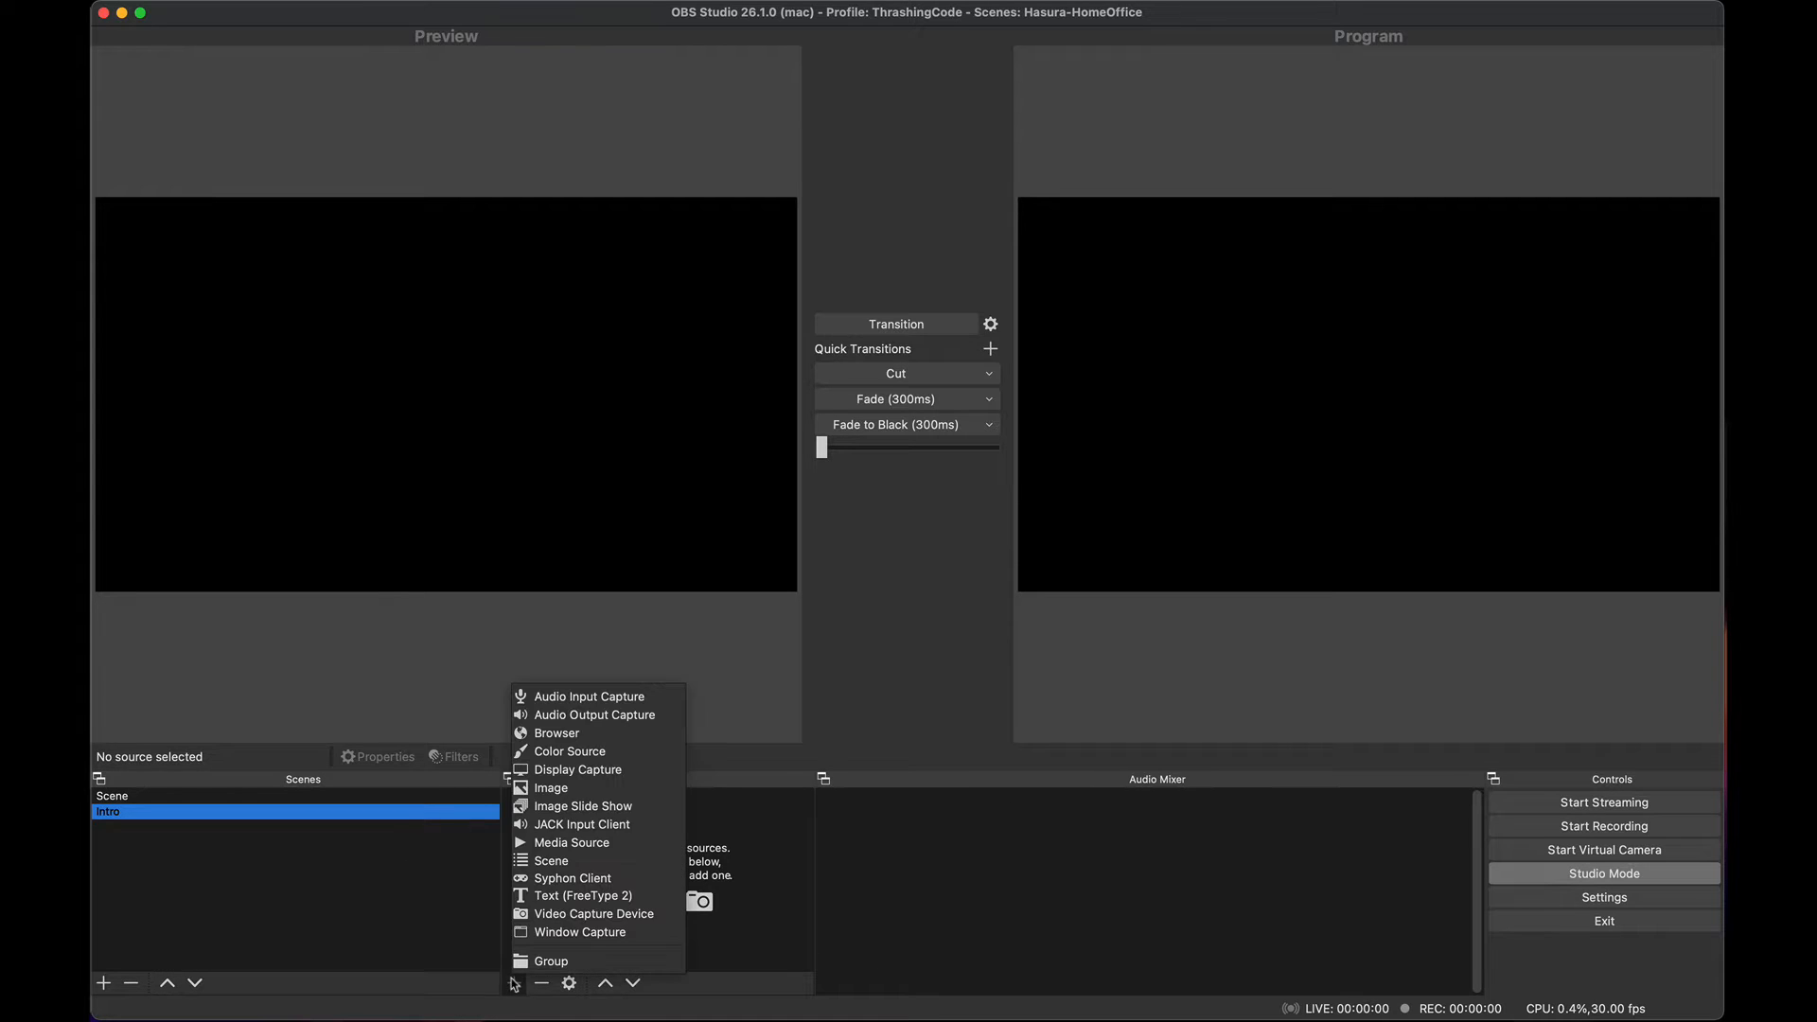
click(622, 771)
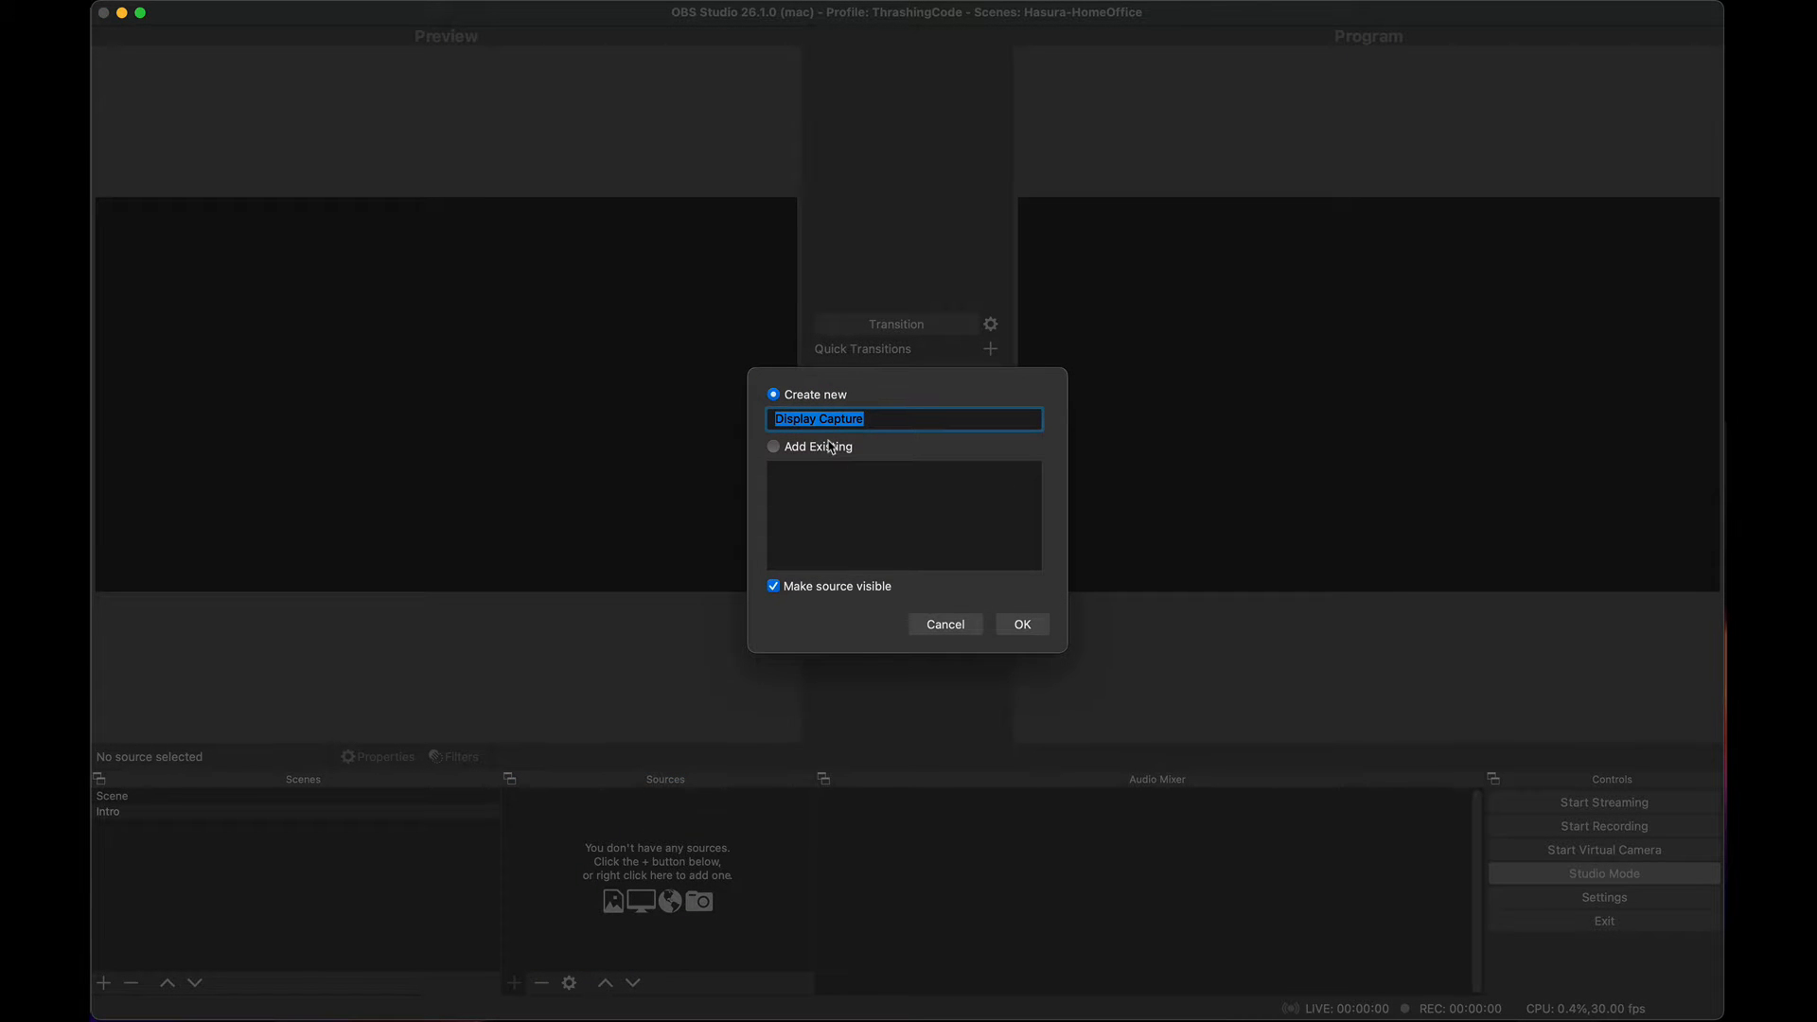
text(1080p Capture)
key(Return)
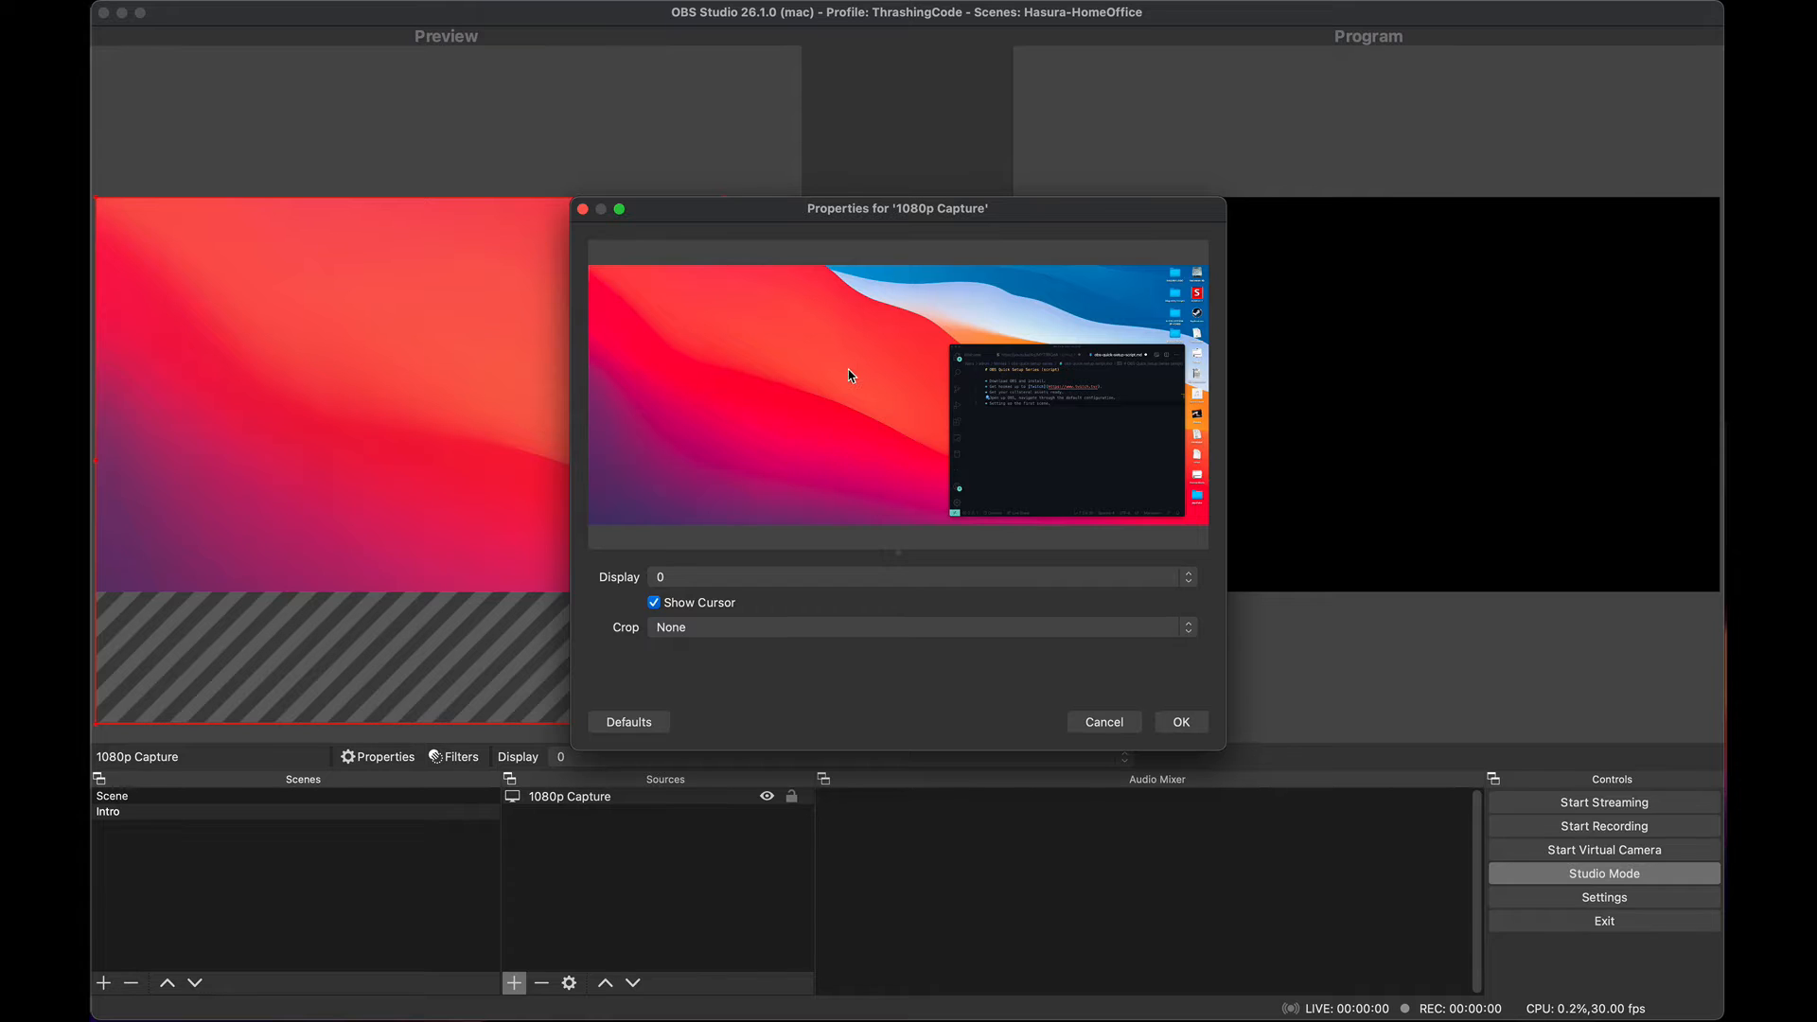
click(840, 579)
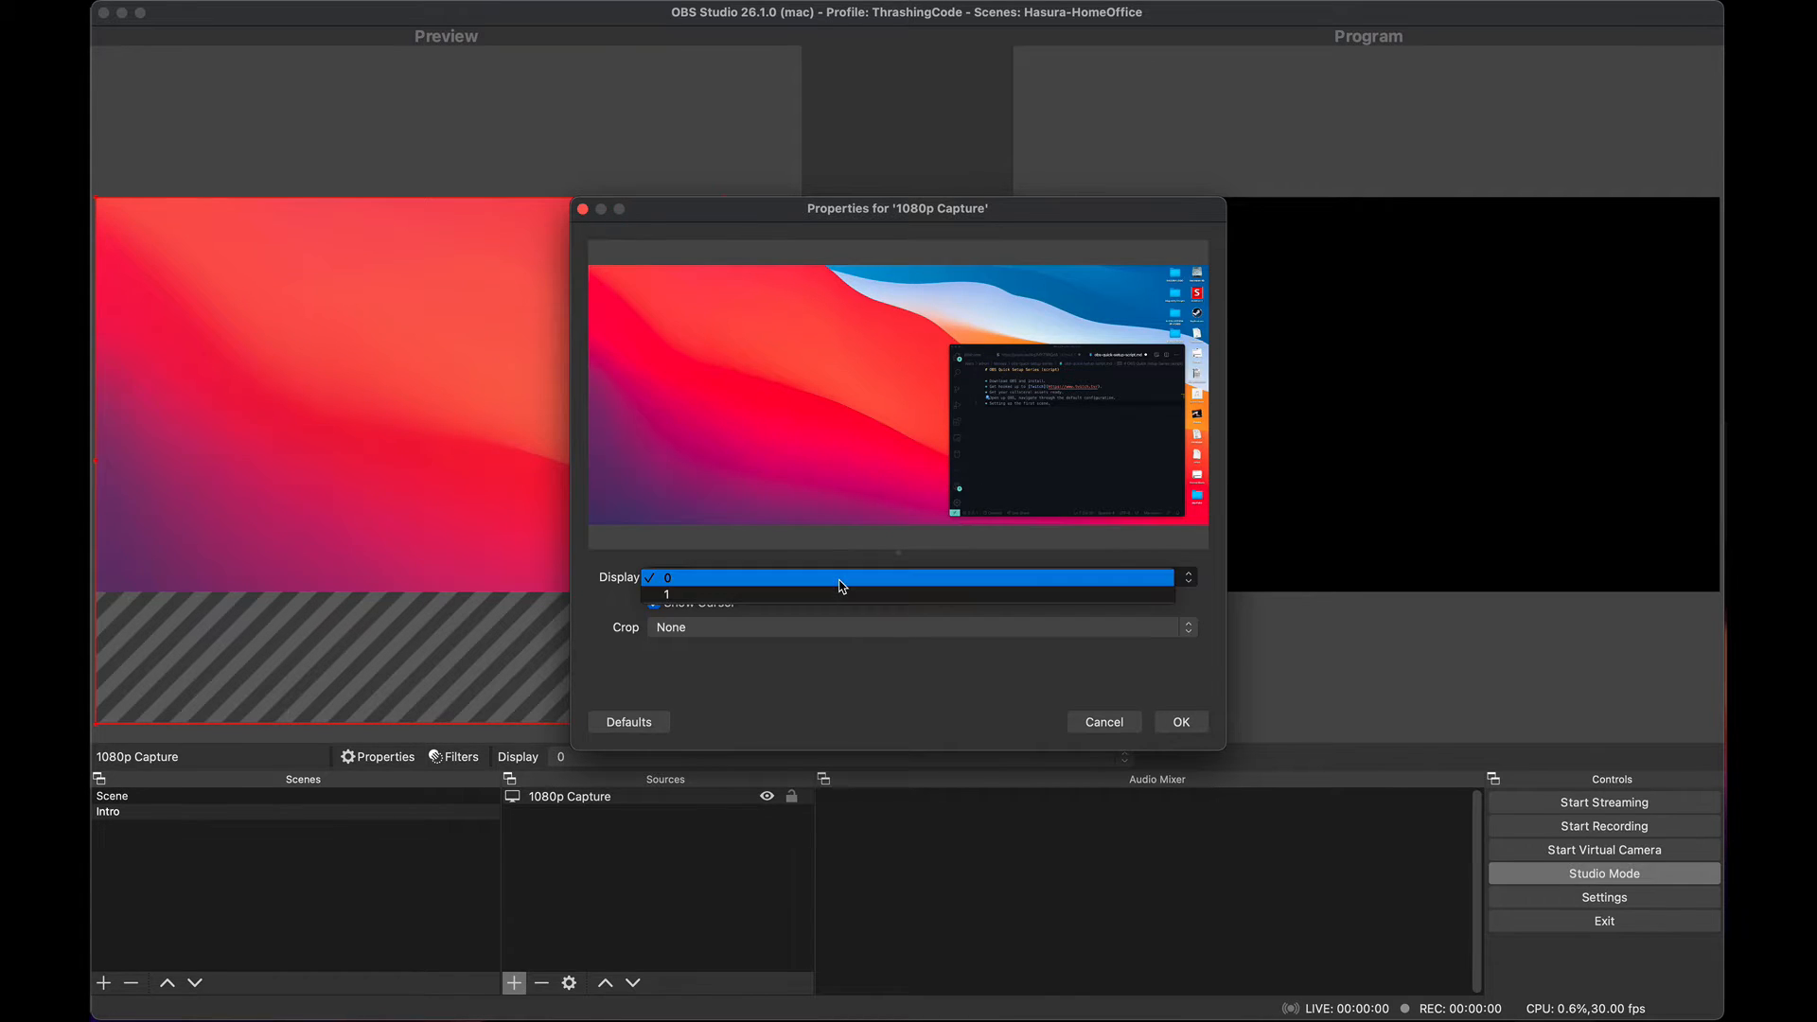
click(845, 598)
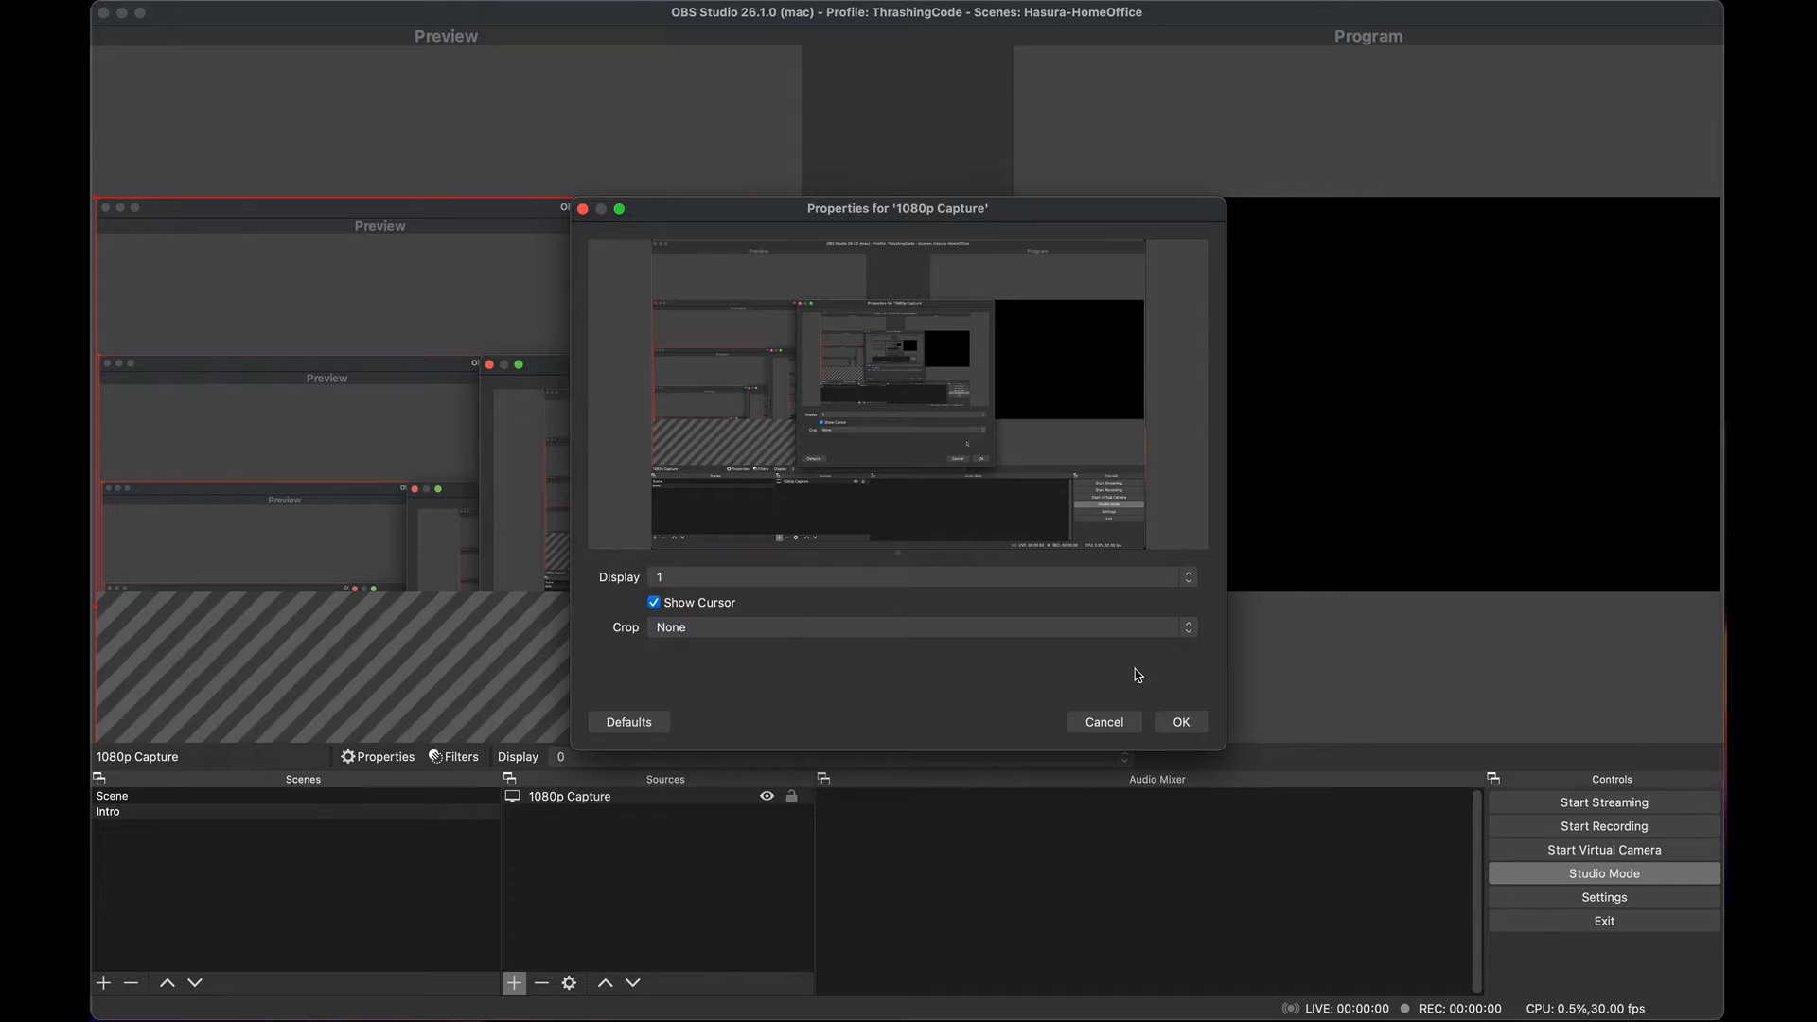
click(1182, 723)
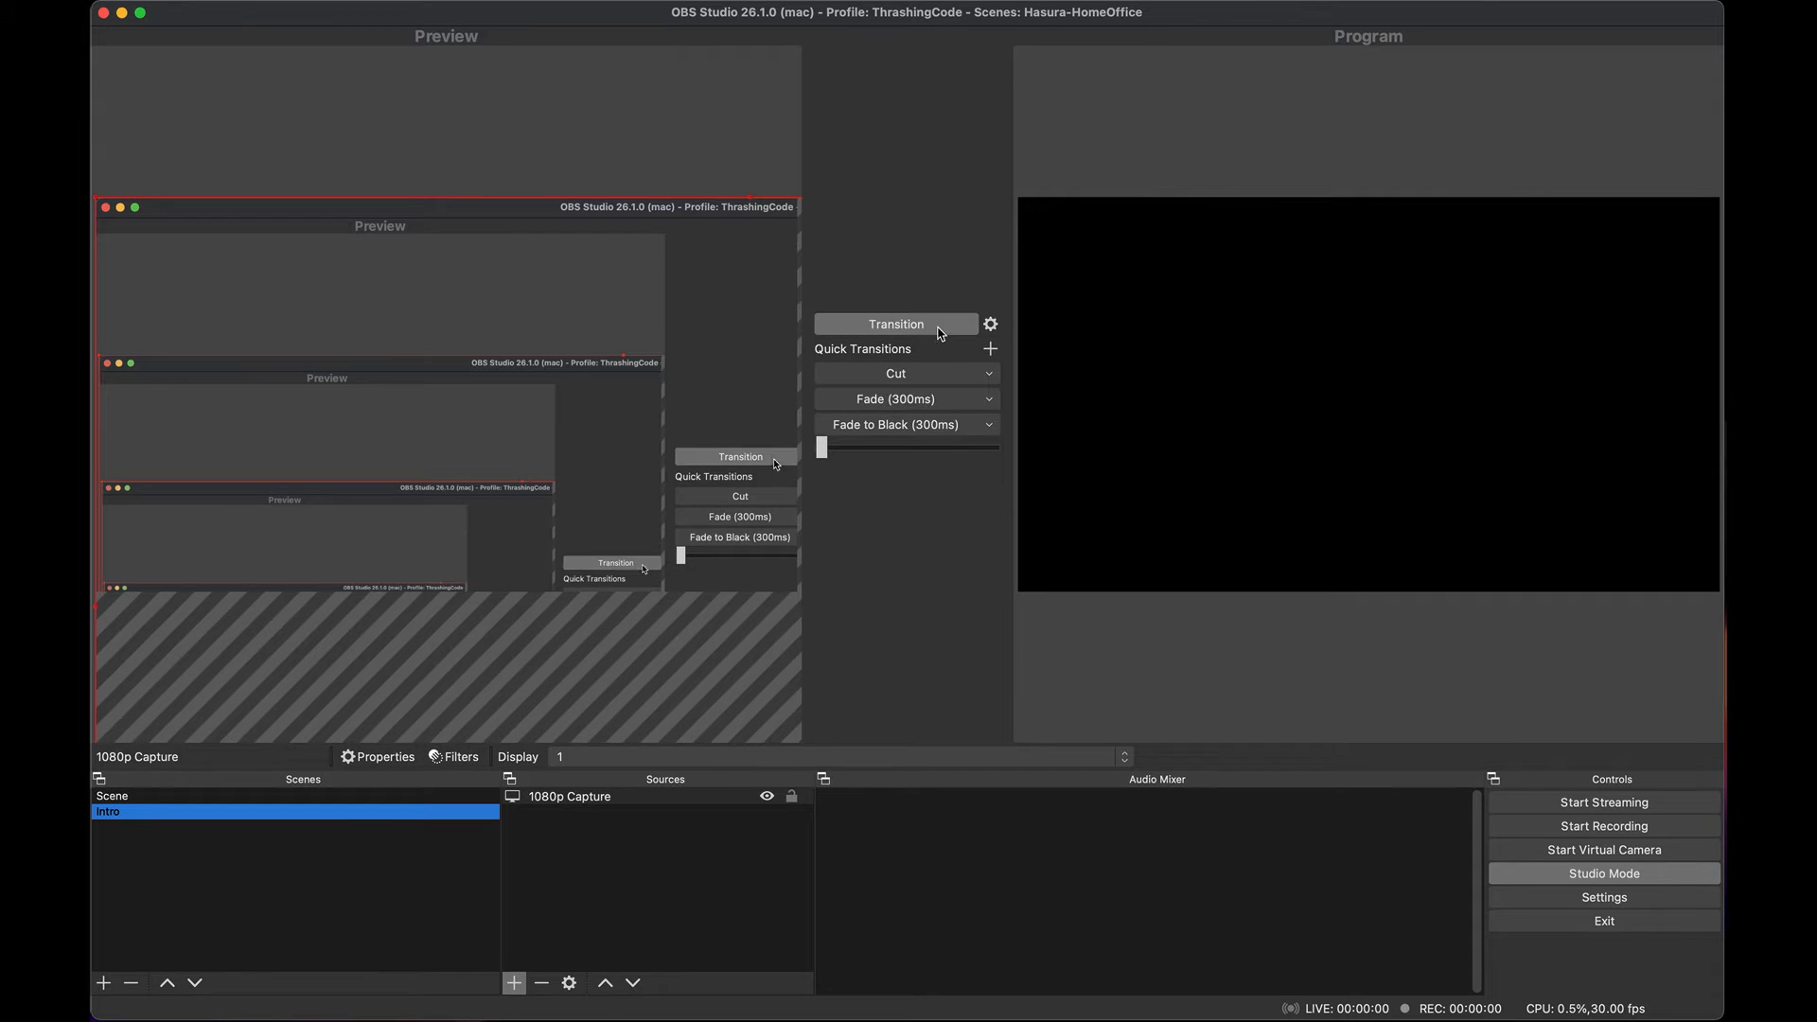
Step: Transition the Intro scene to the program output and reselect its 1080p Capture source
click(940, 326)
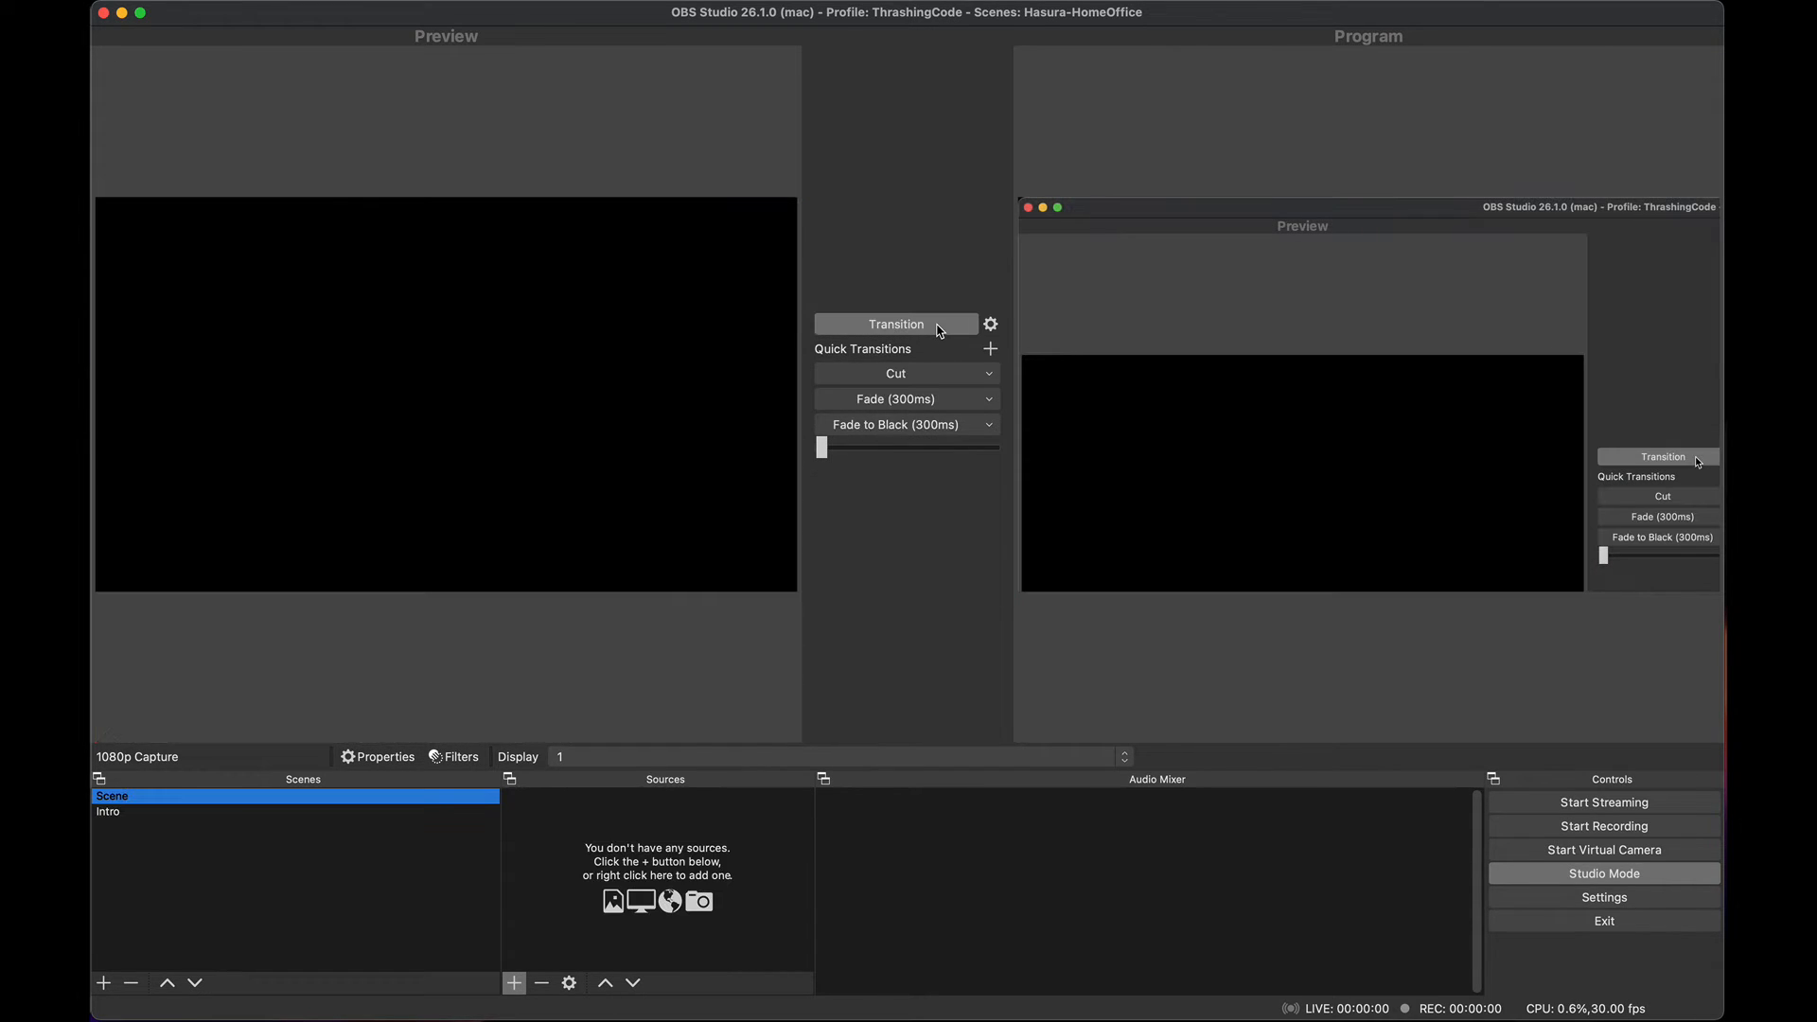
click(205, 814)
click(565, 802)
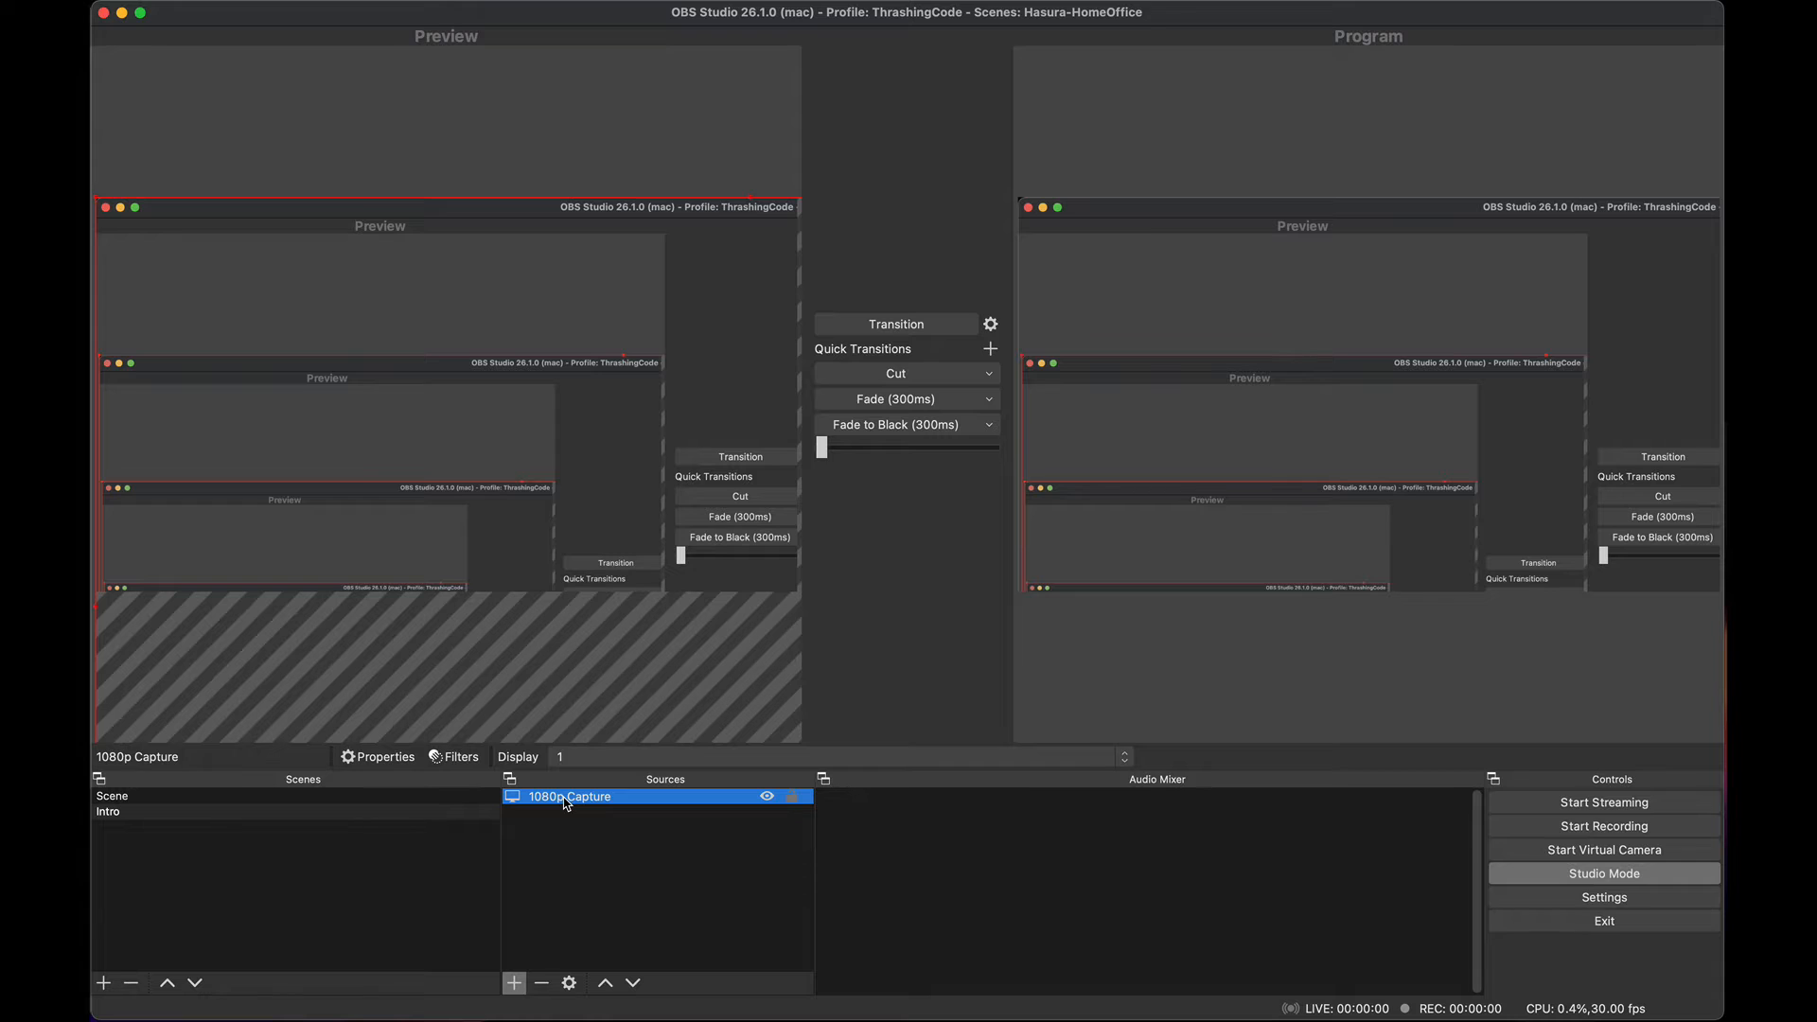
Step: Add a Media Source named IntroVideo to the Intro scene
click(516, 984)
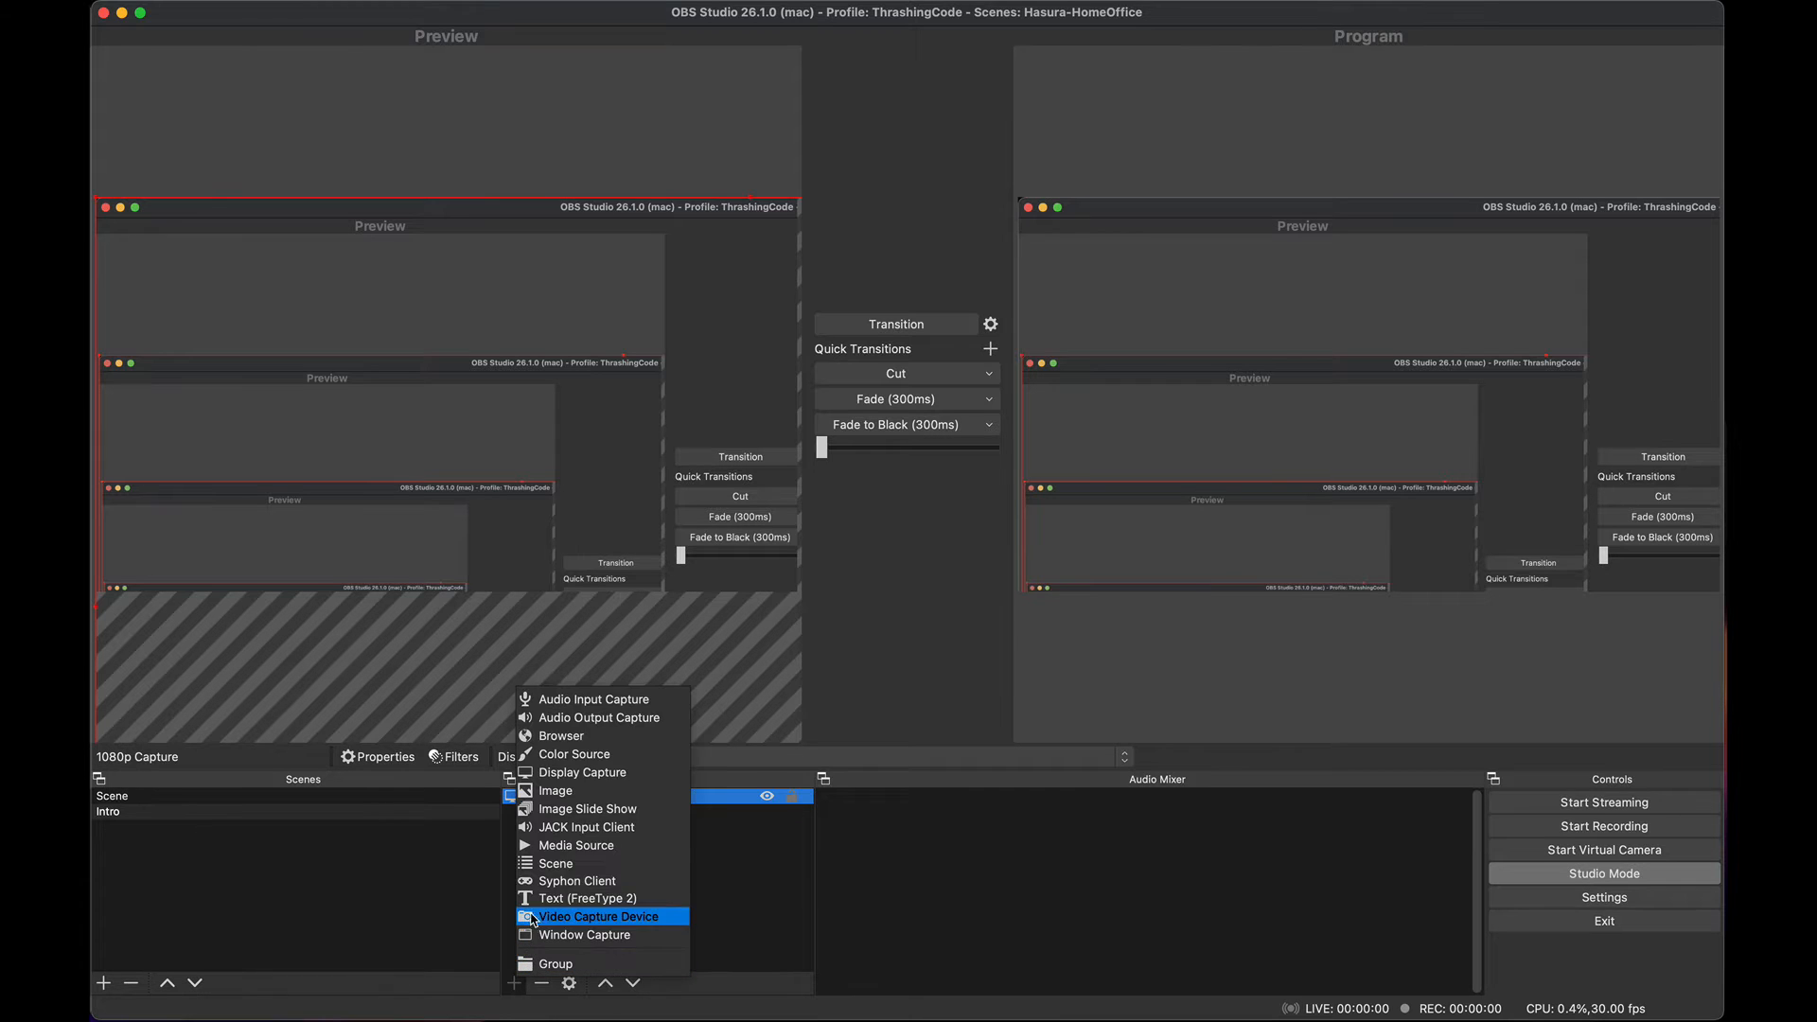
click(577, 846)
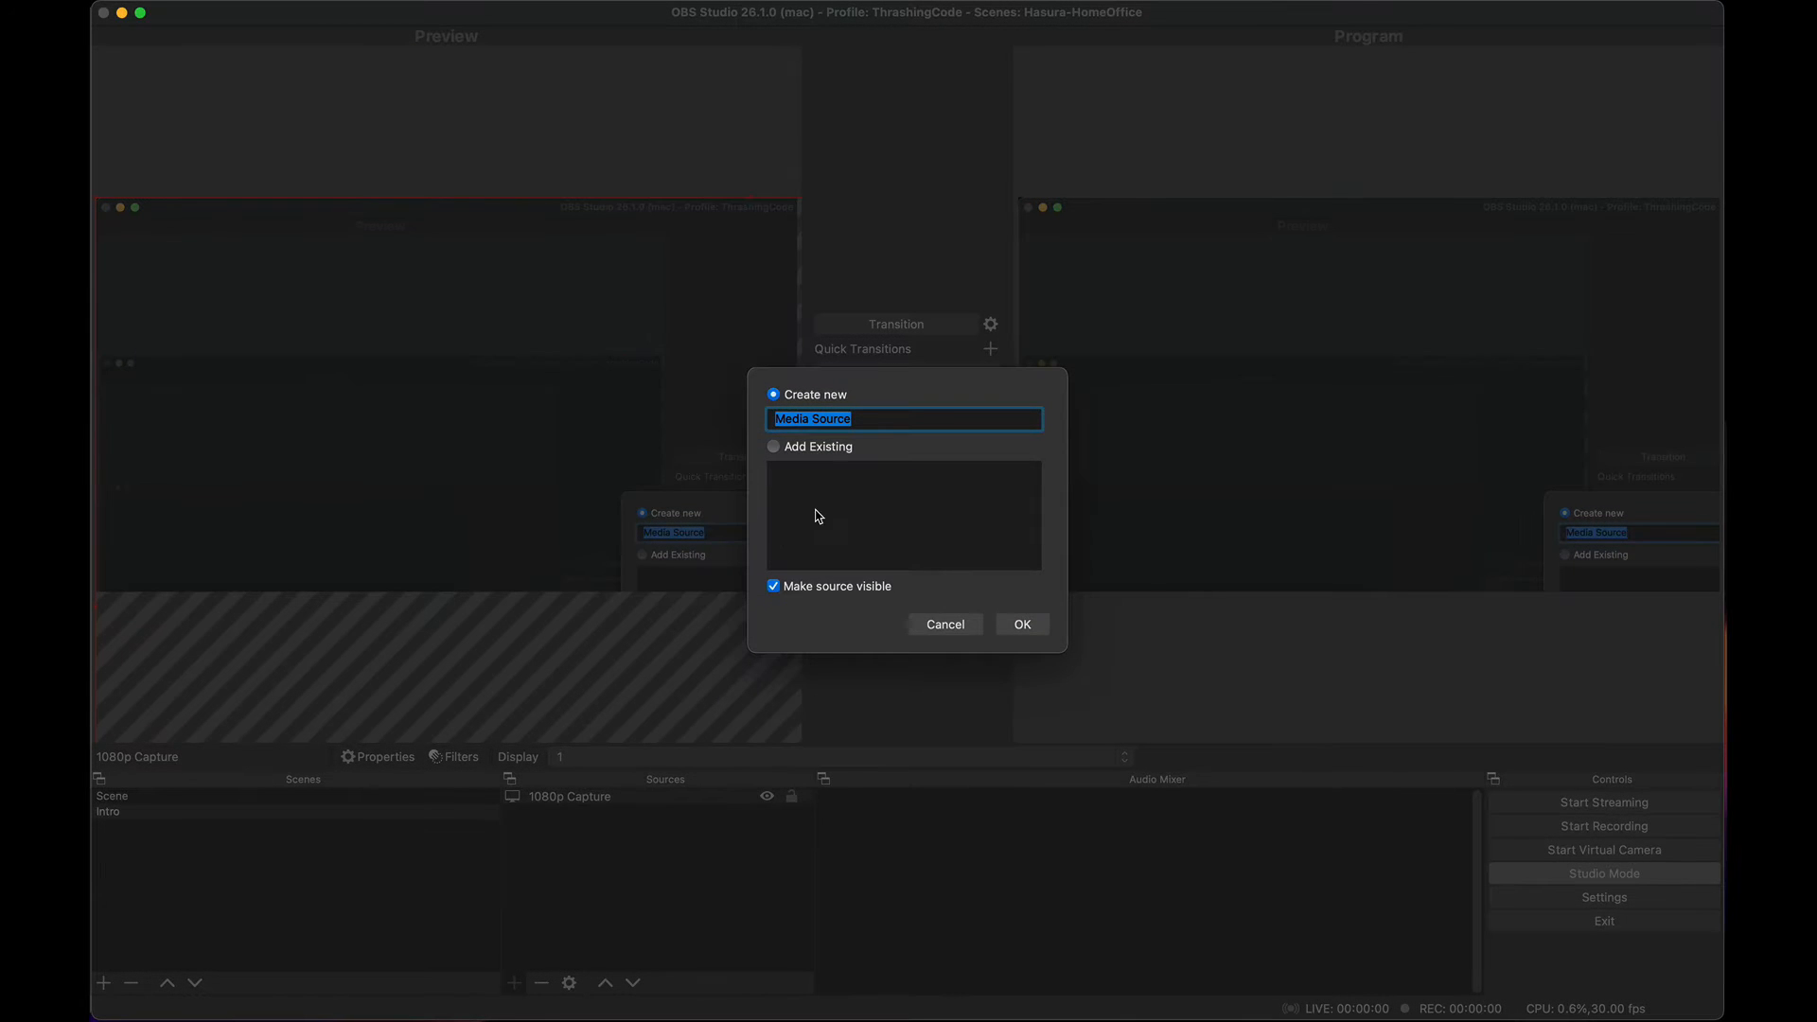
text(IntroVideo)
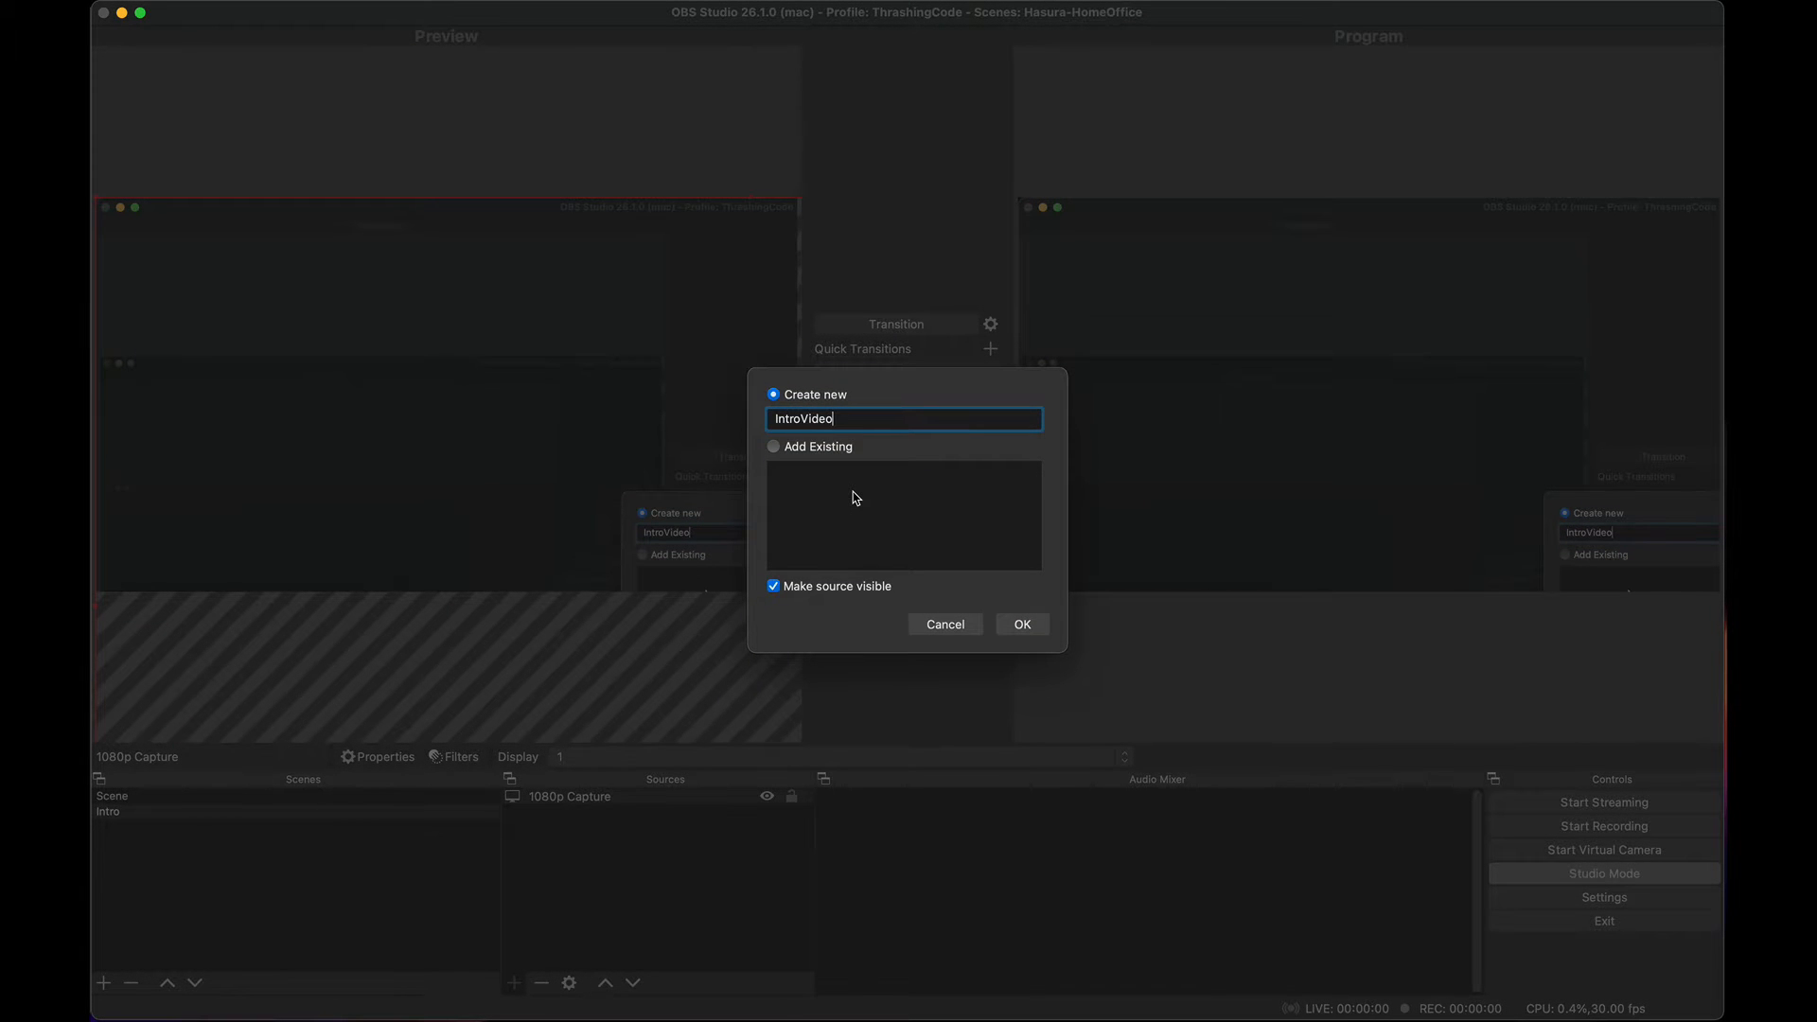
key(Return)
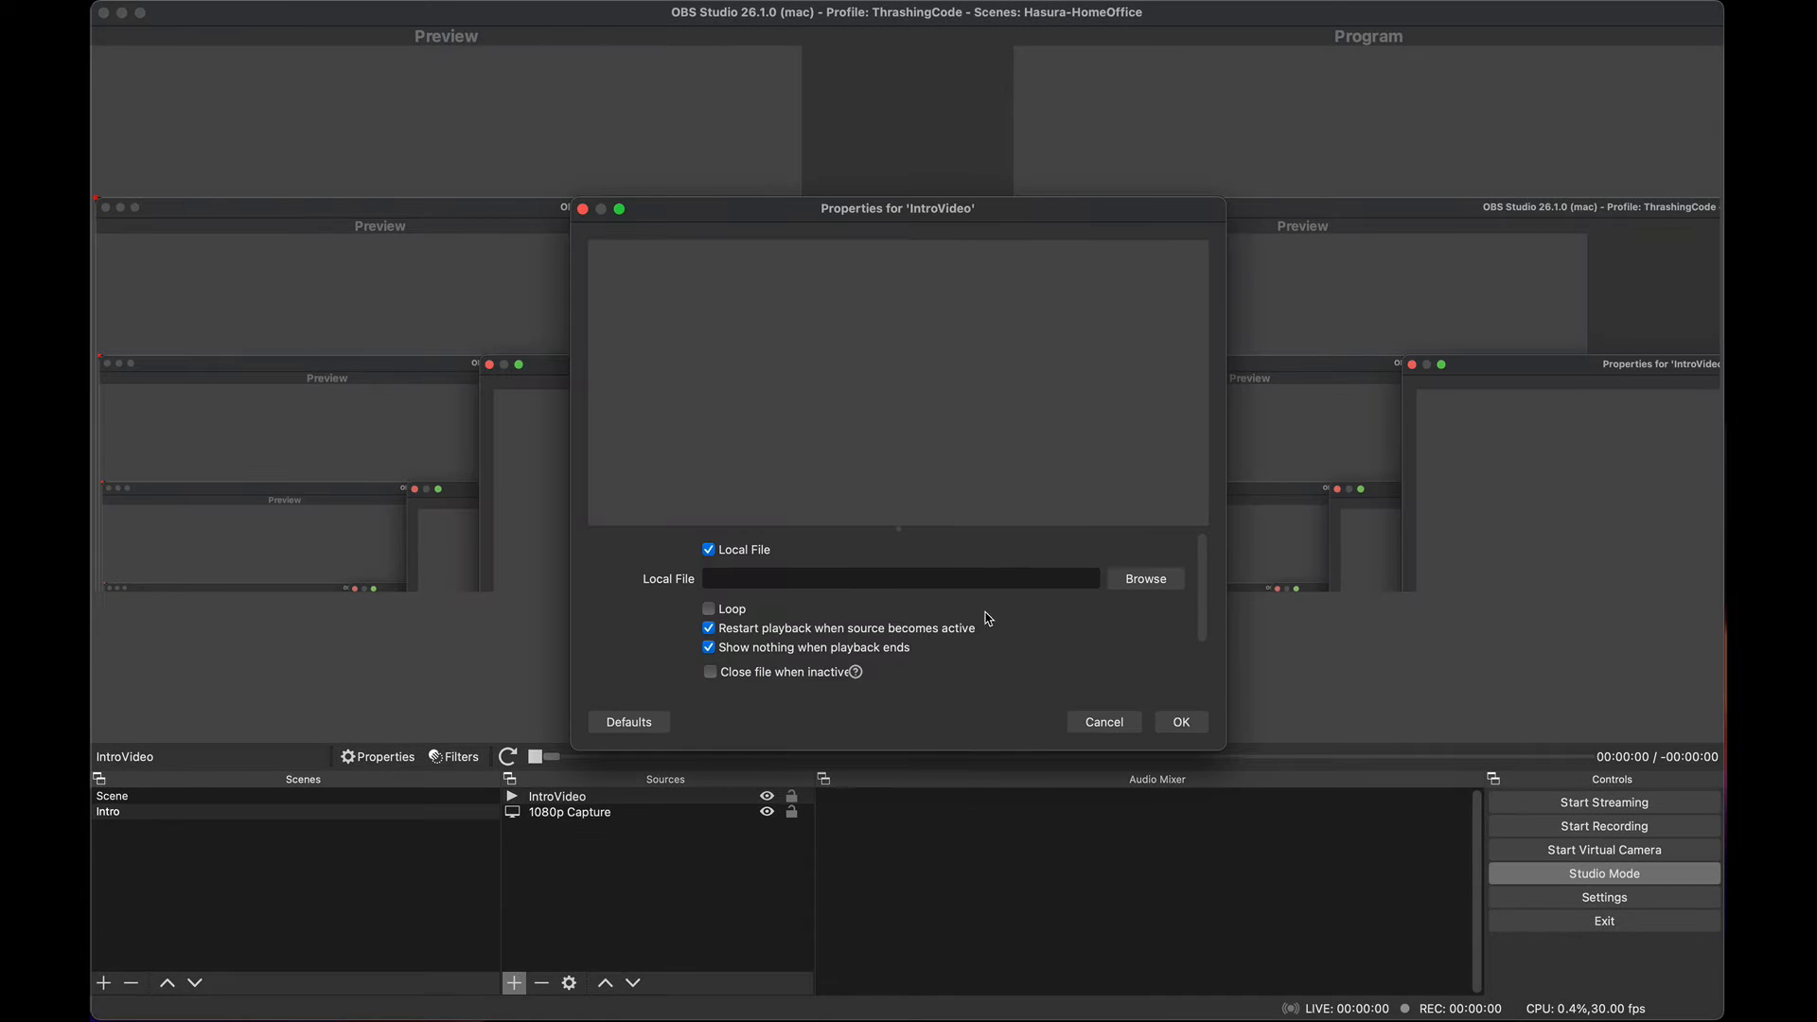
Step: Load intro-hasura-coding.mp4 from the intro folder of Hasura Twitch in Dropbox as IntroVideo's local file
click(1131, 579)
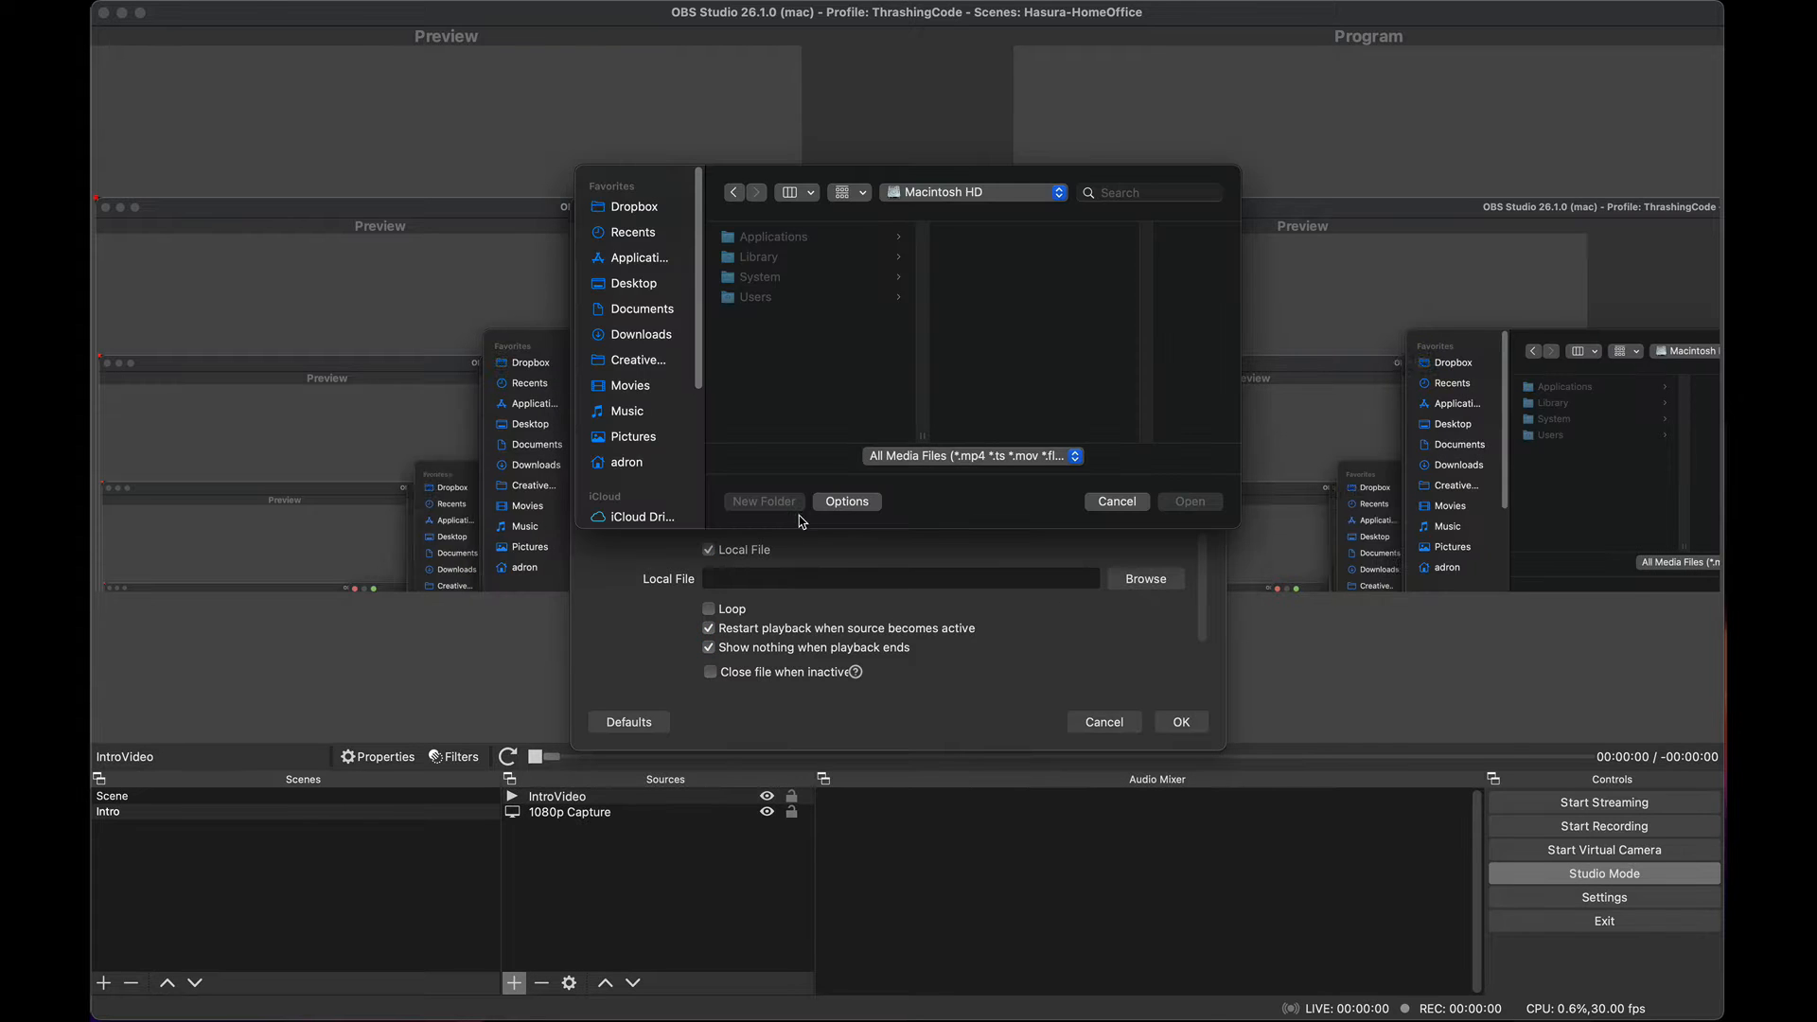
click(640, 206)
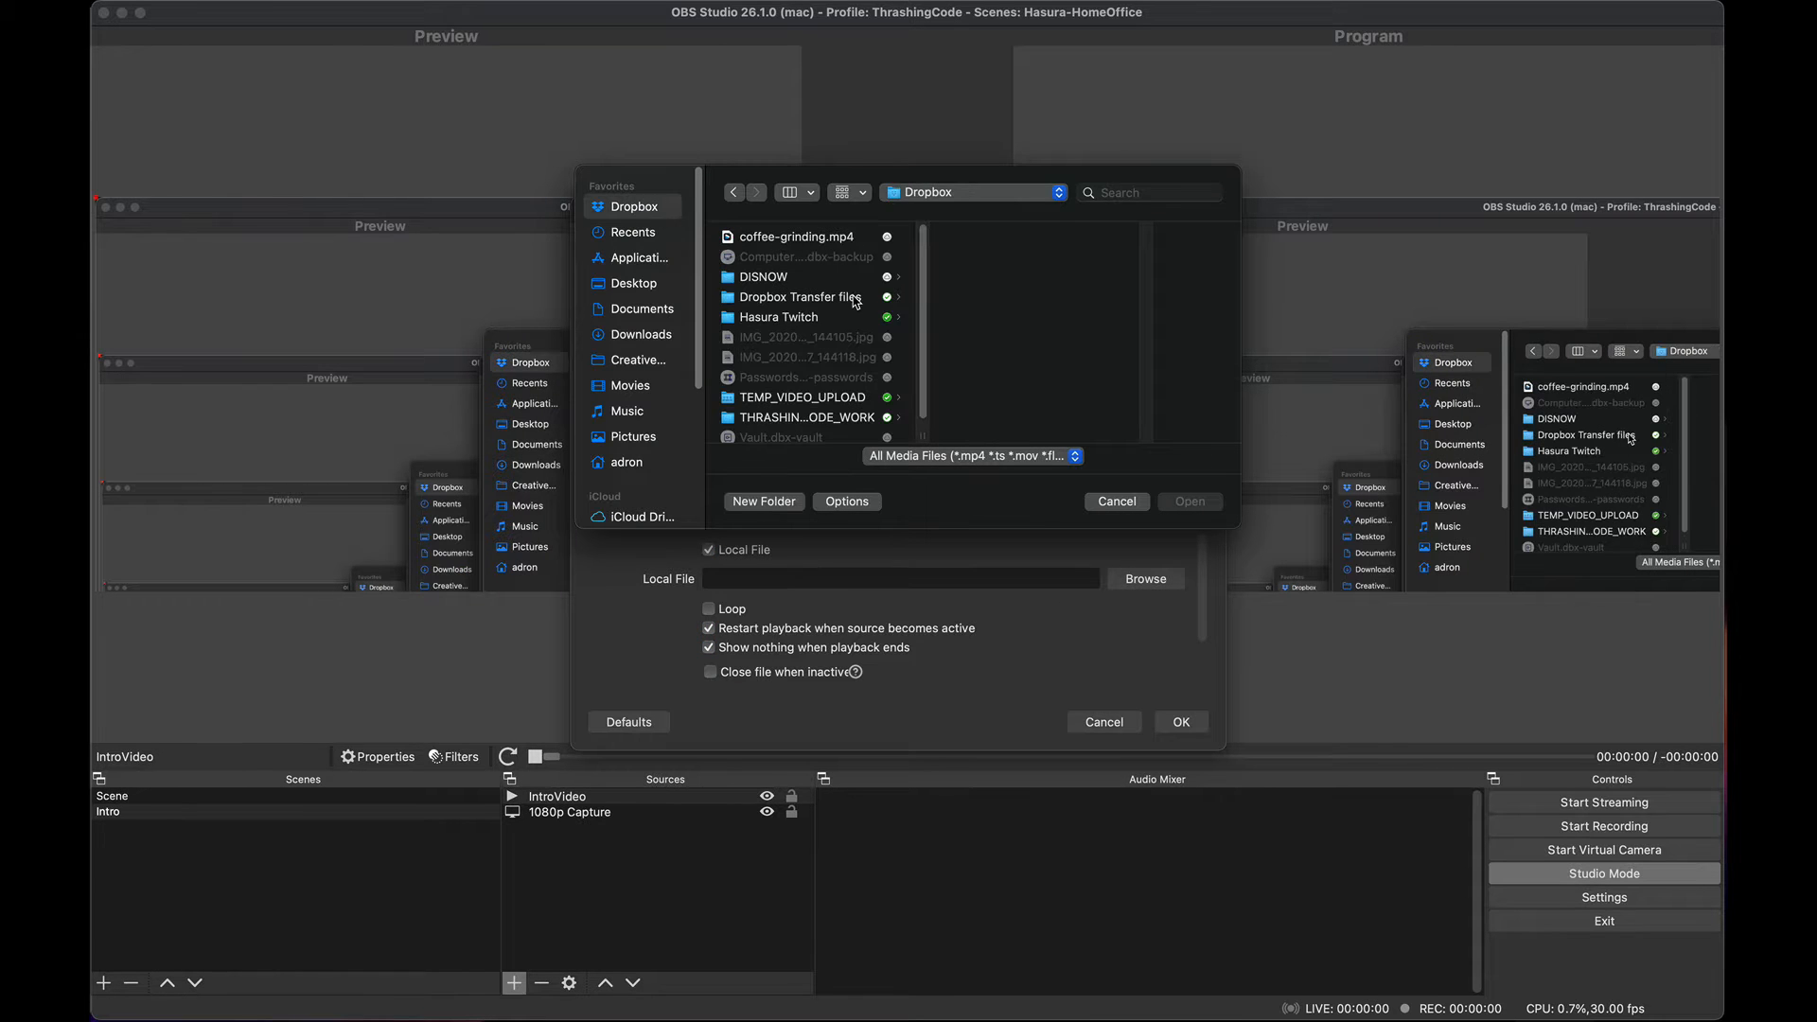
click(825, 322)
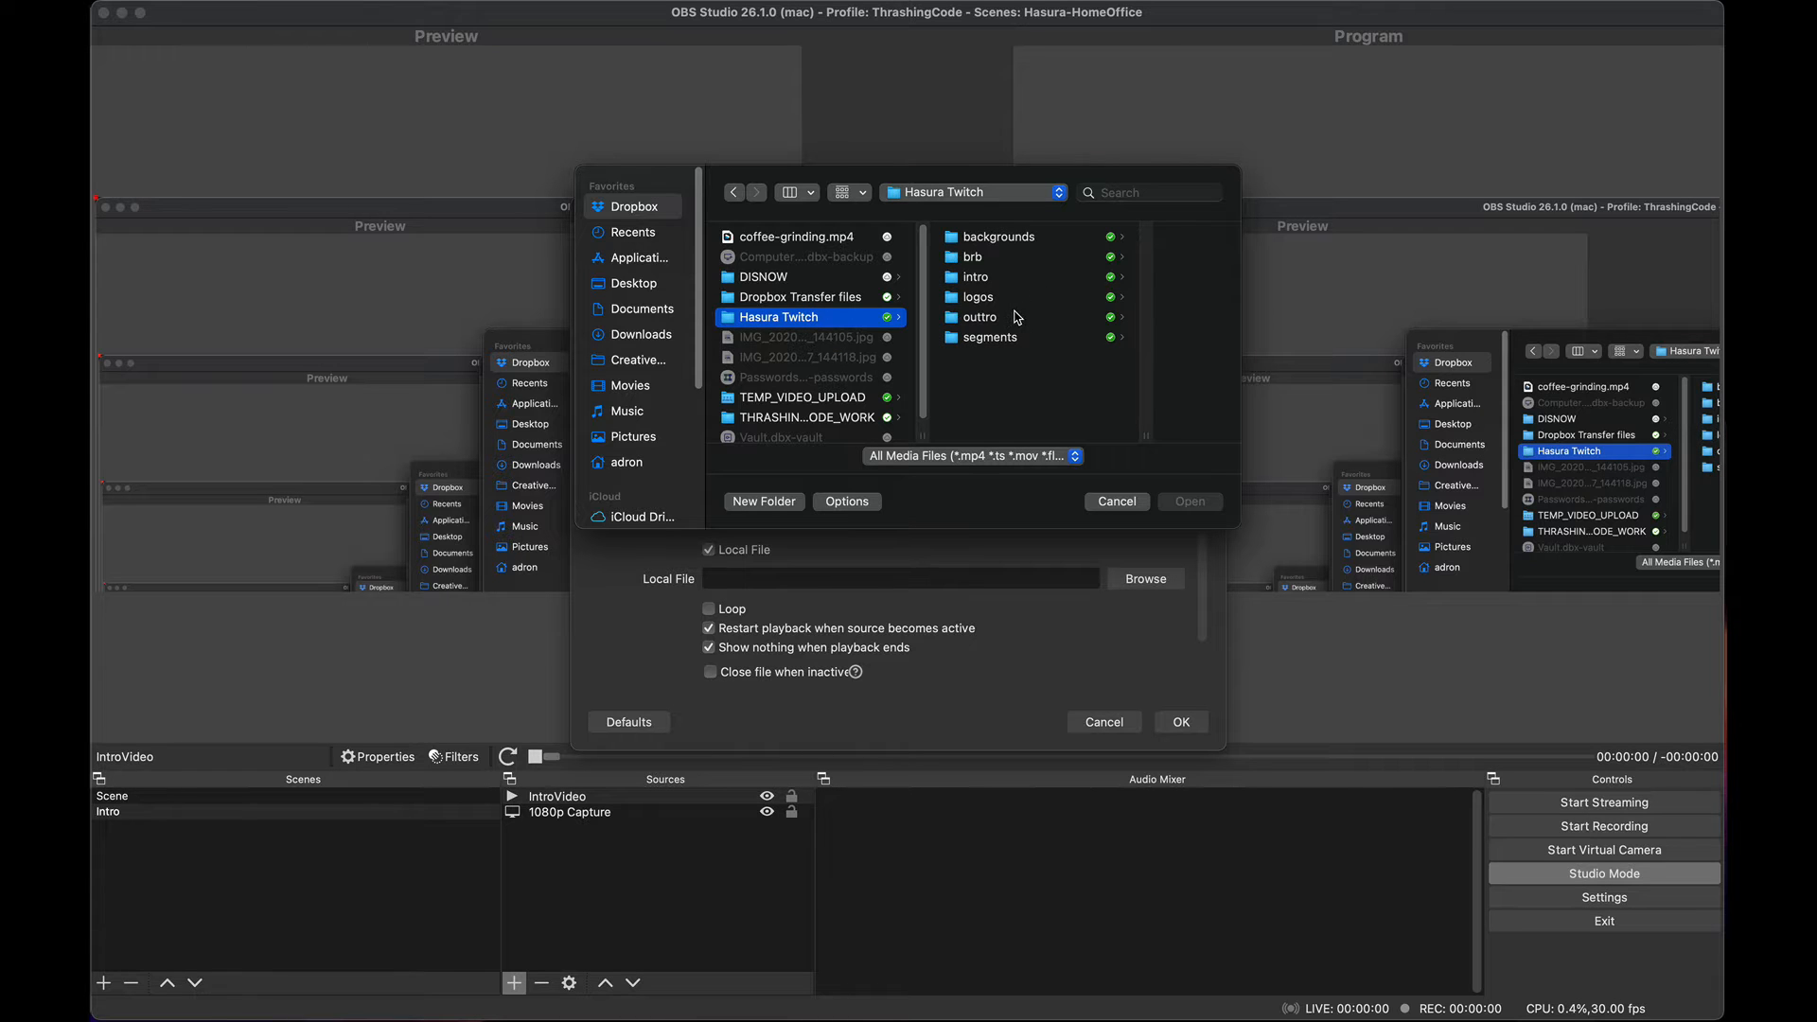
click(998, 280)
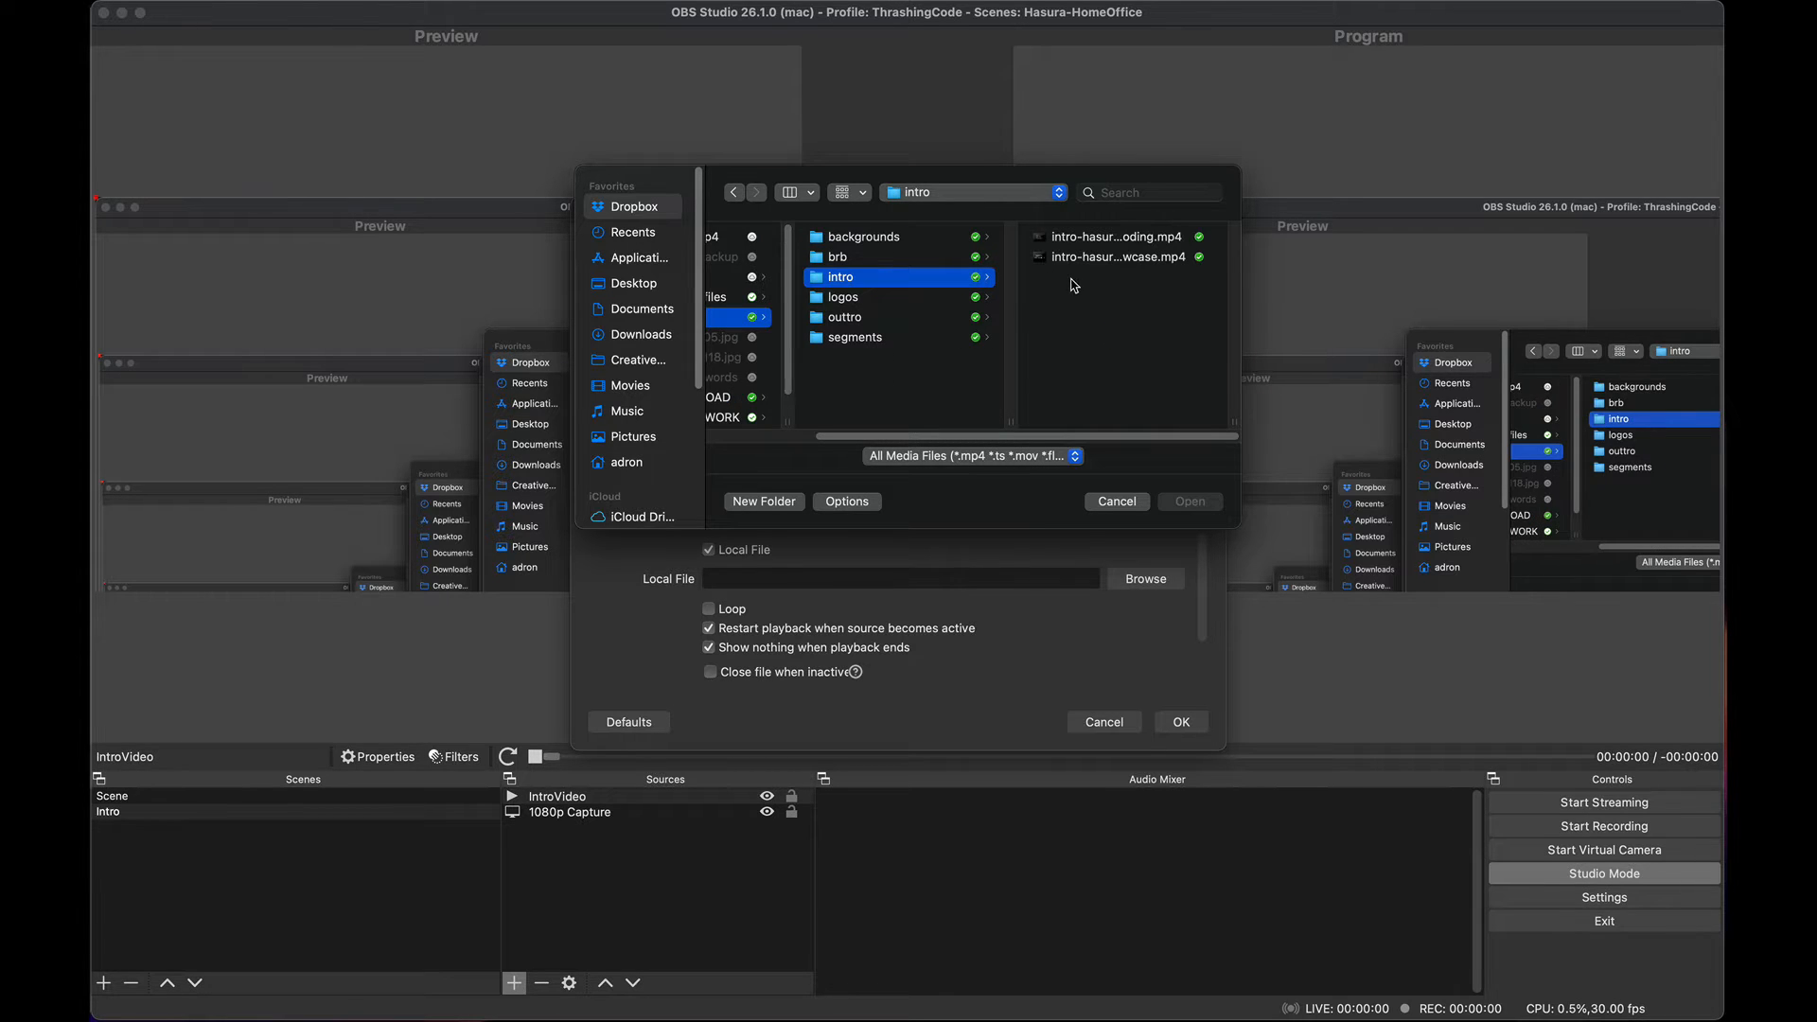
click(1104, 242)
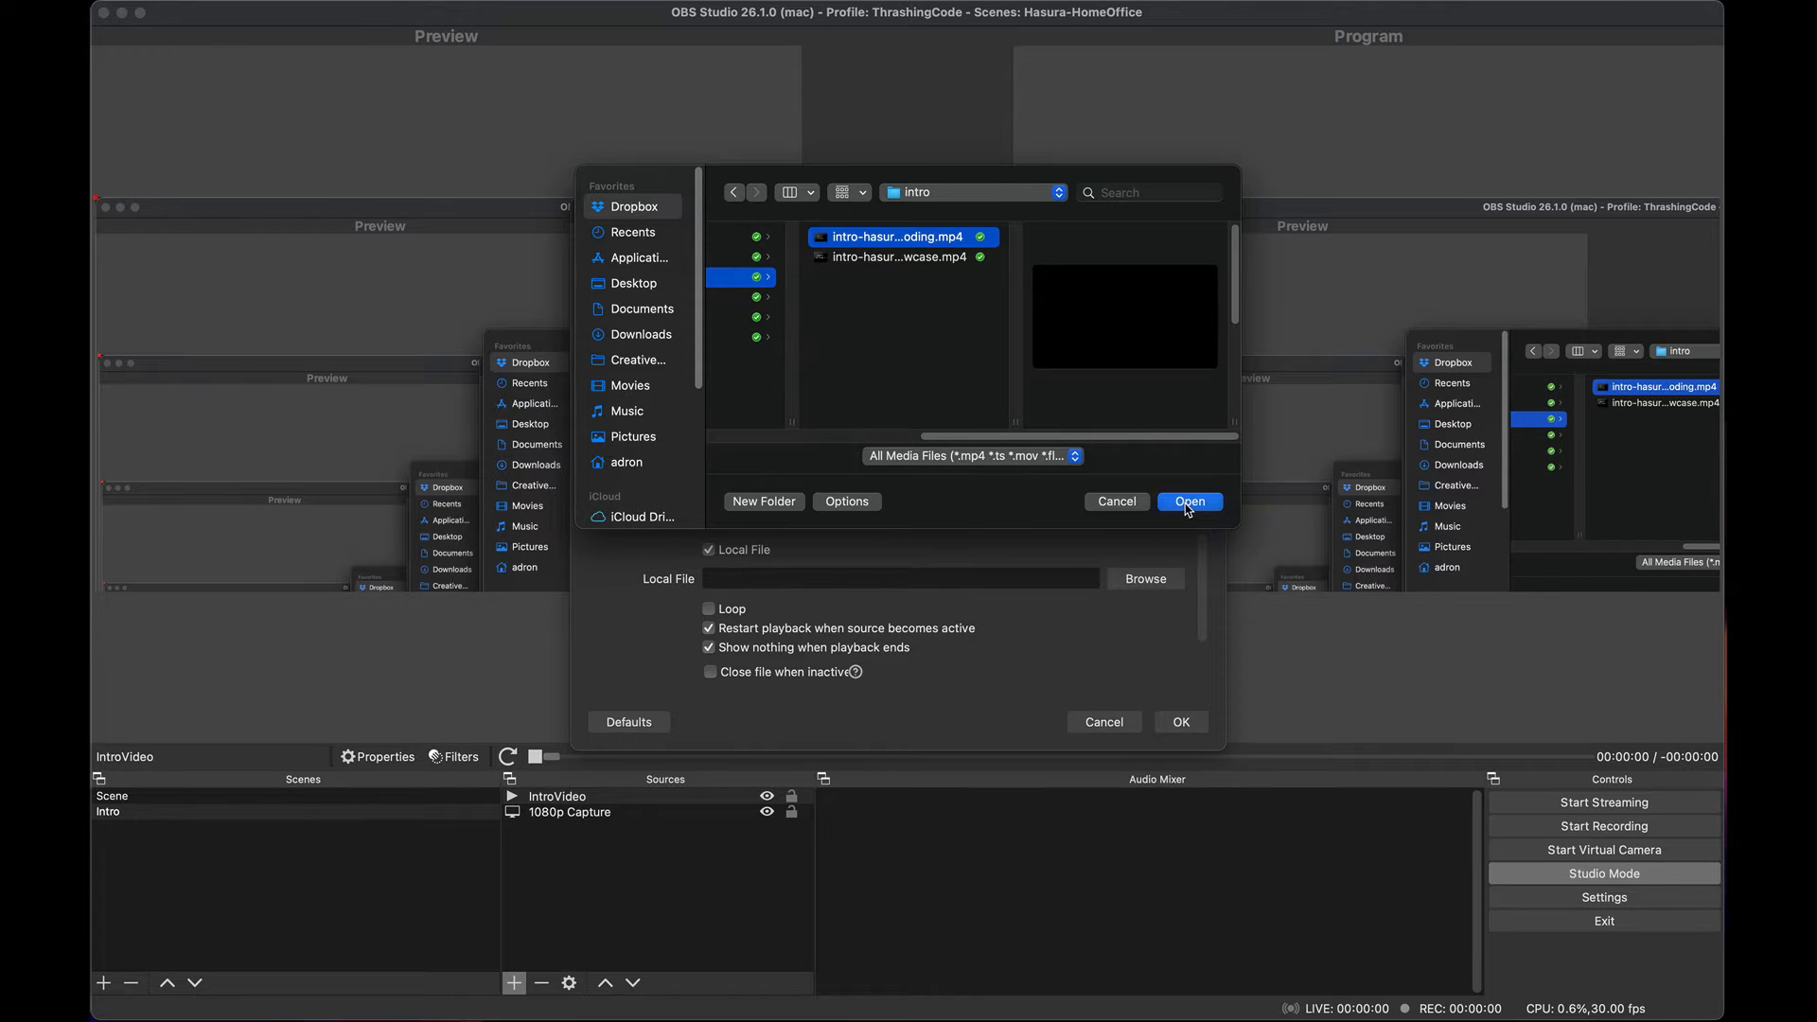
click(1189, 503)
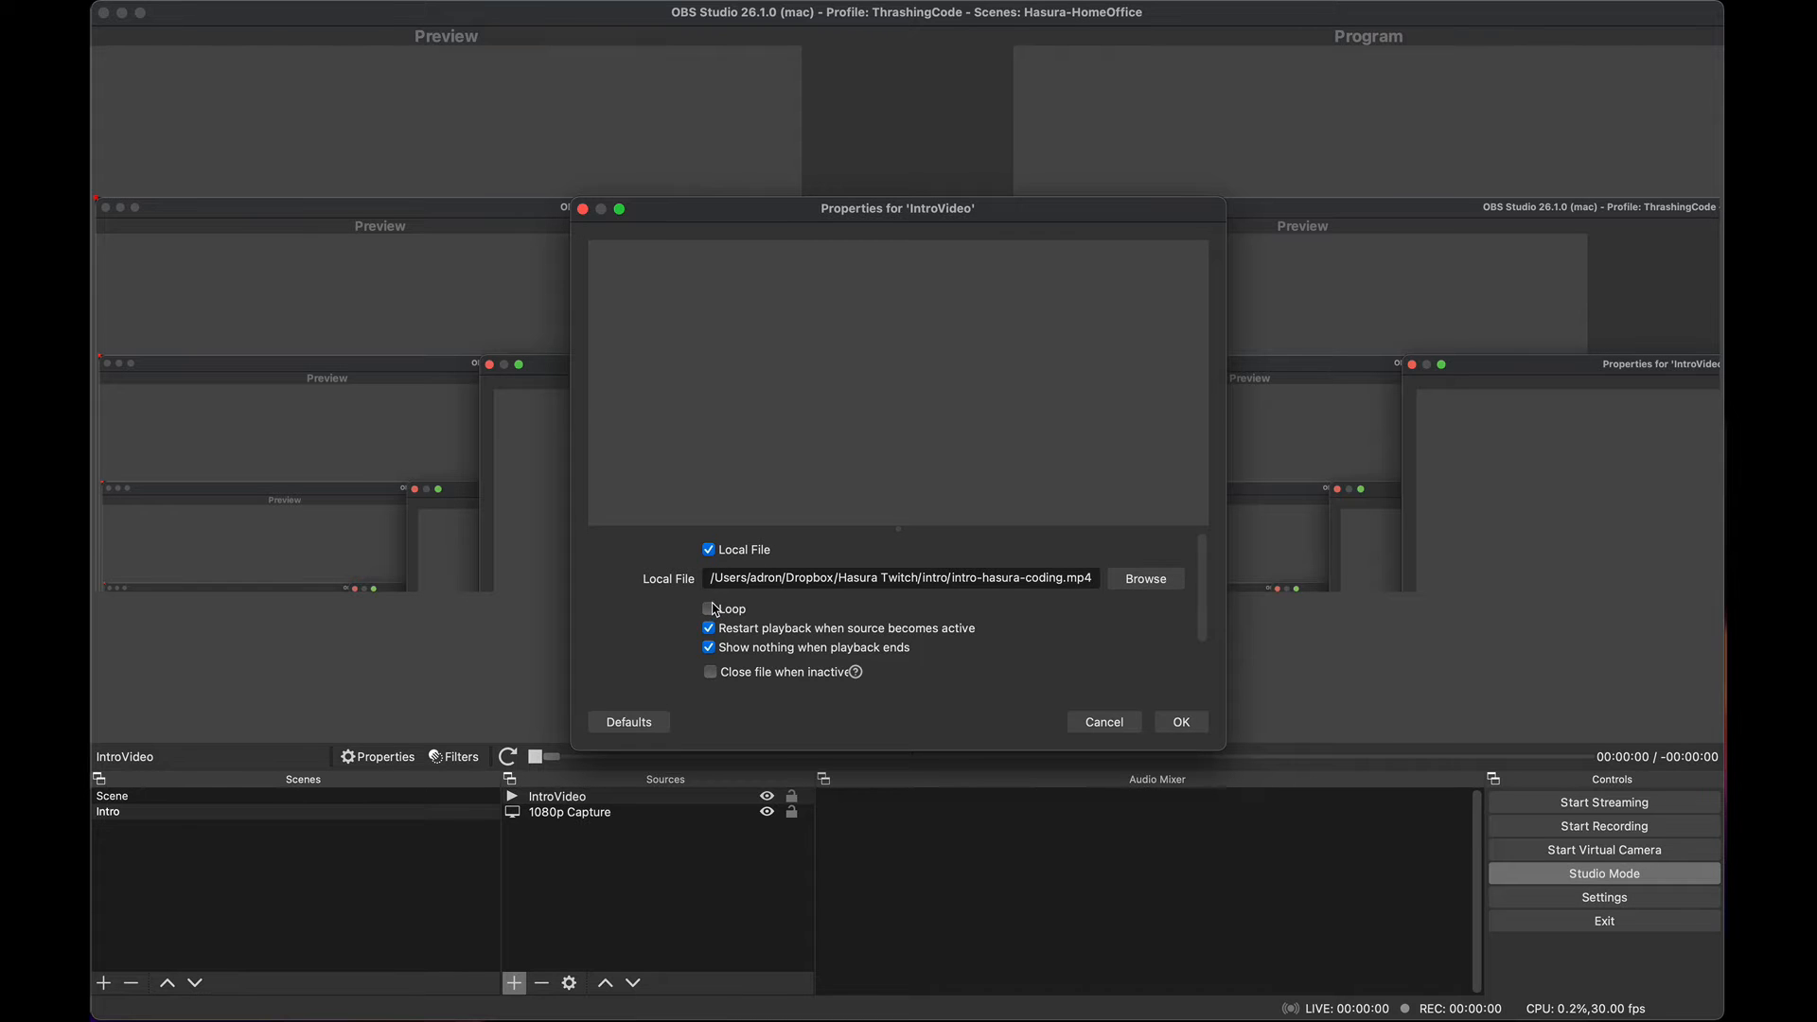
click(1181, 722)
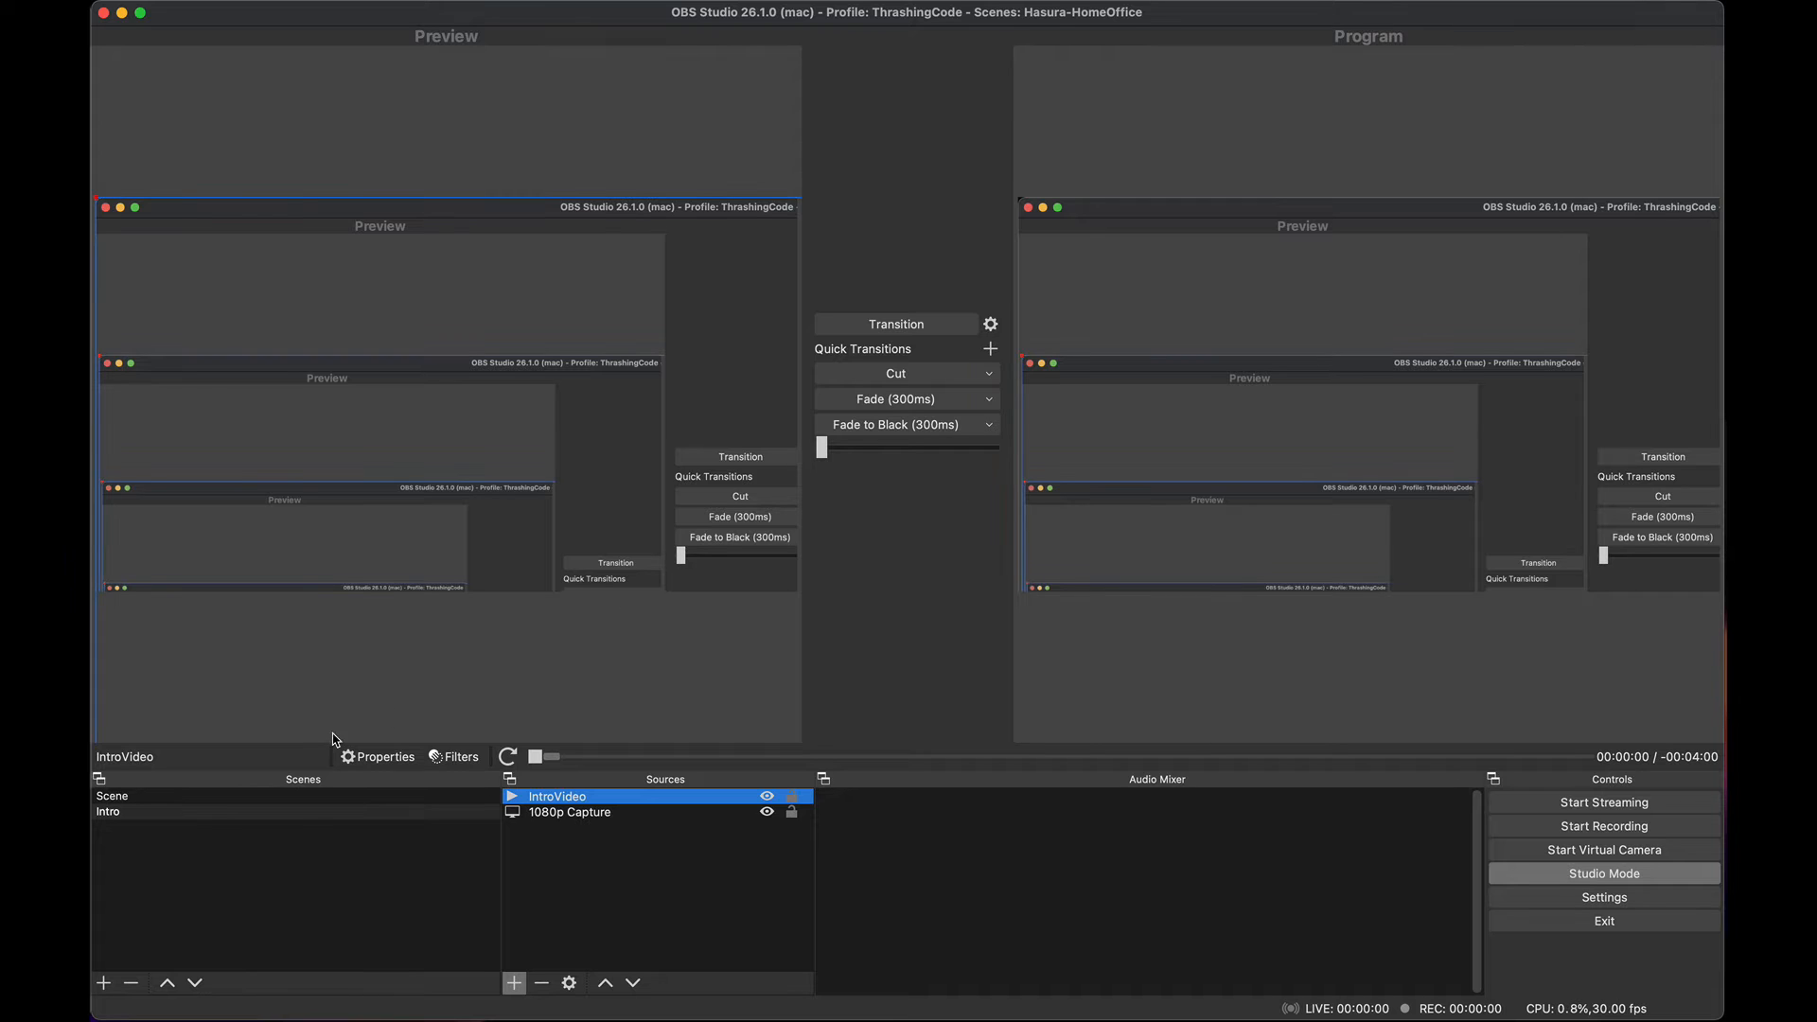
Step: Remove the 1080p Capture source from the Intro scene and switch to the scene named Scene
click(539, 814)
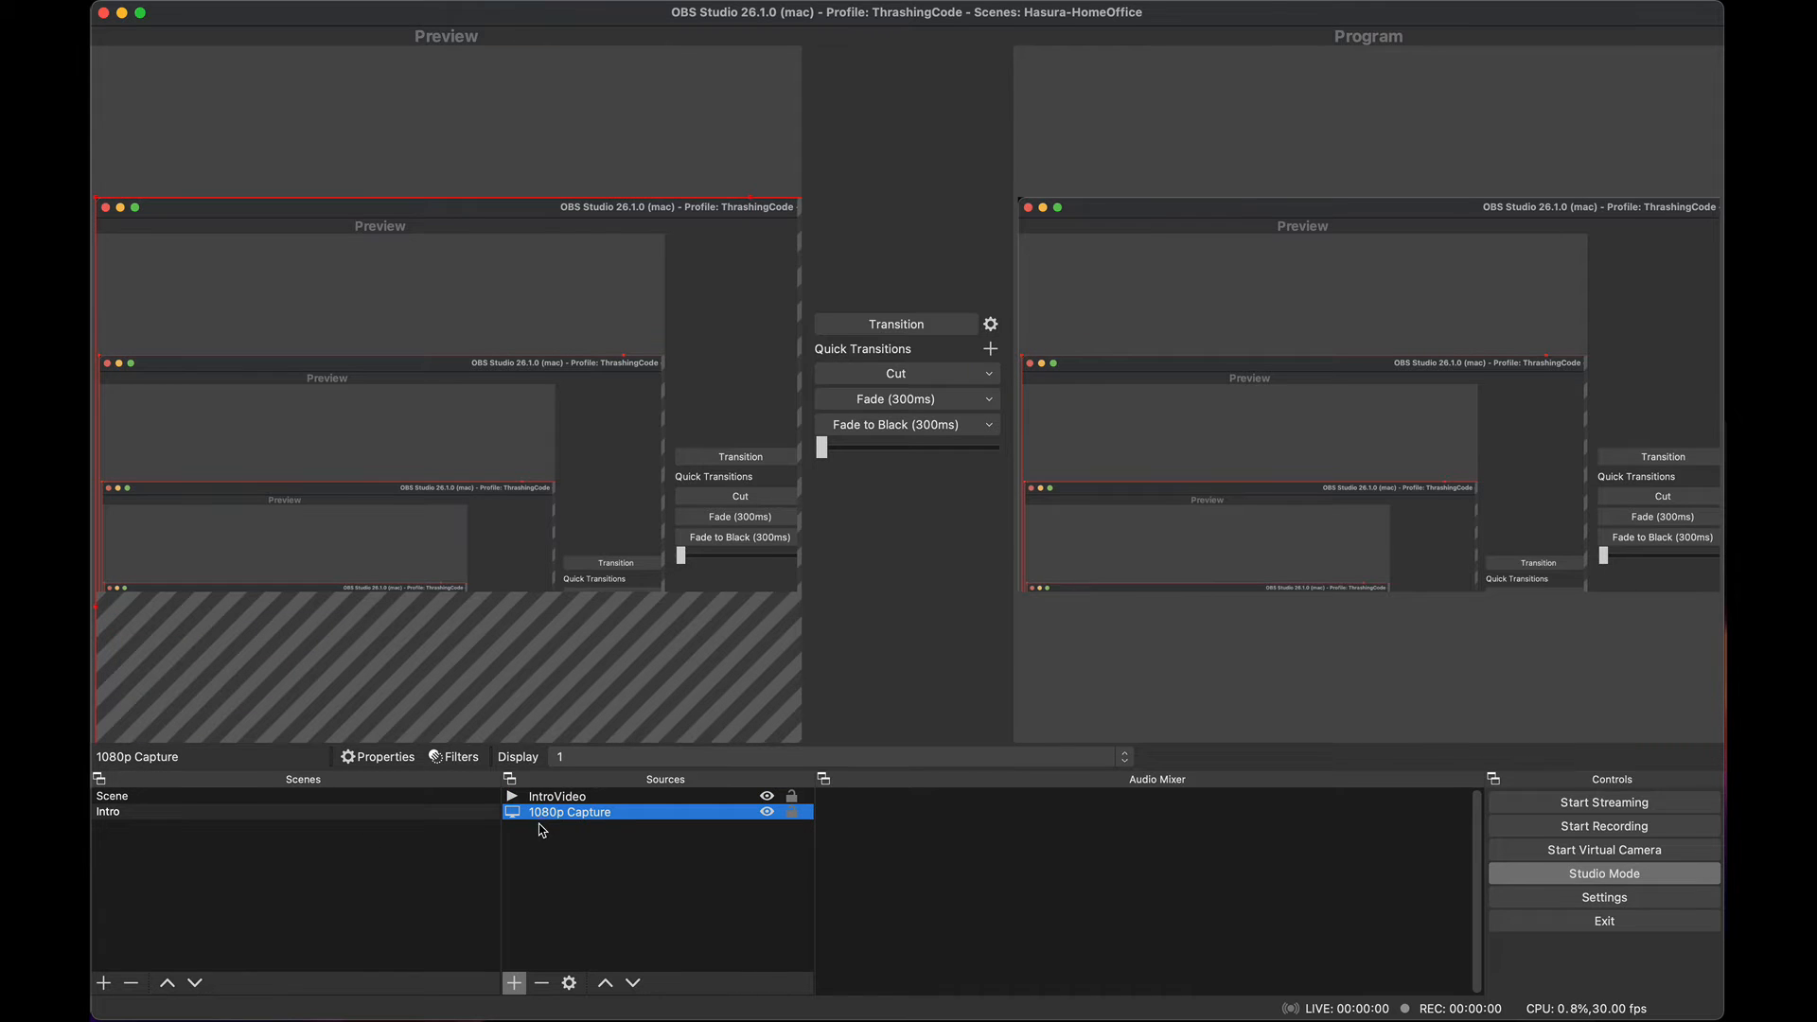
click(542, 982)
click(1031, 517)
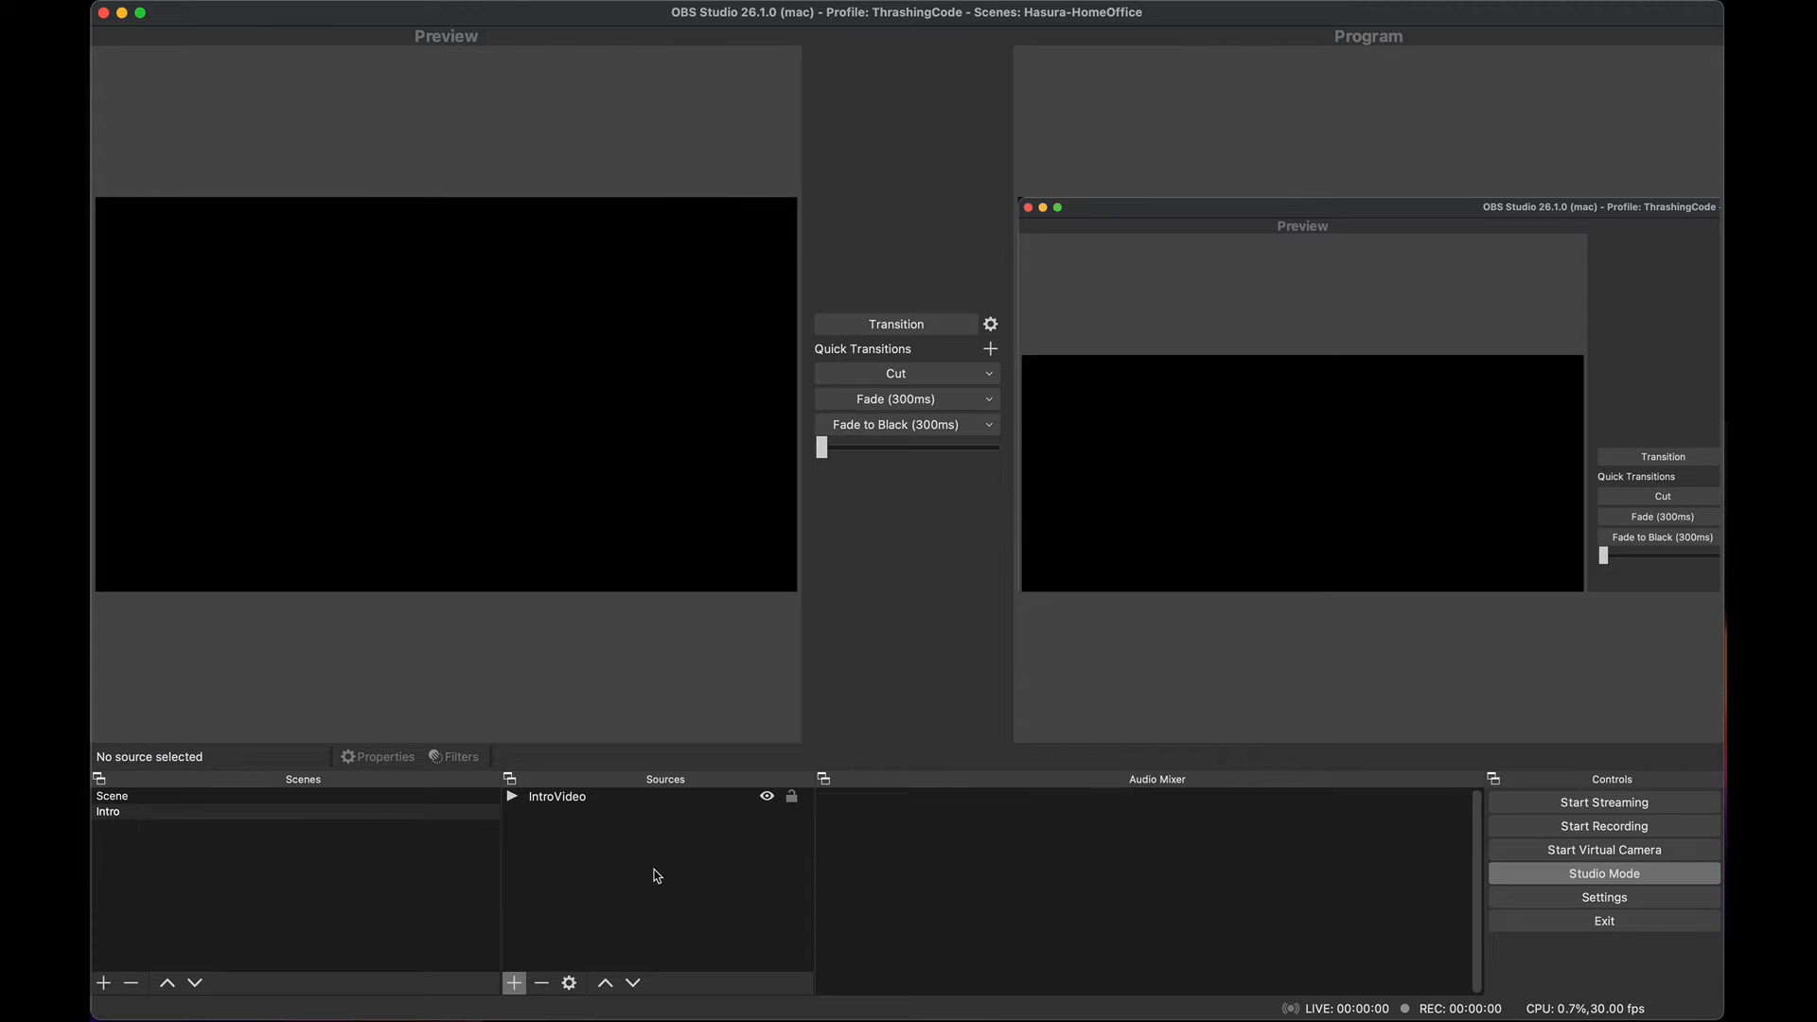
click(251, 860)
click(130, 797)
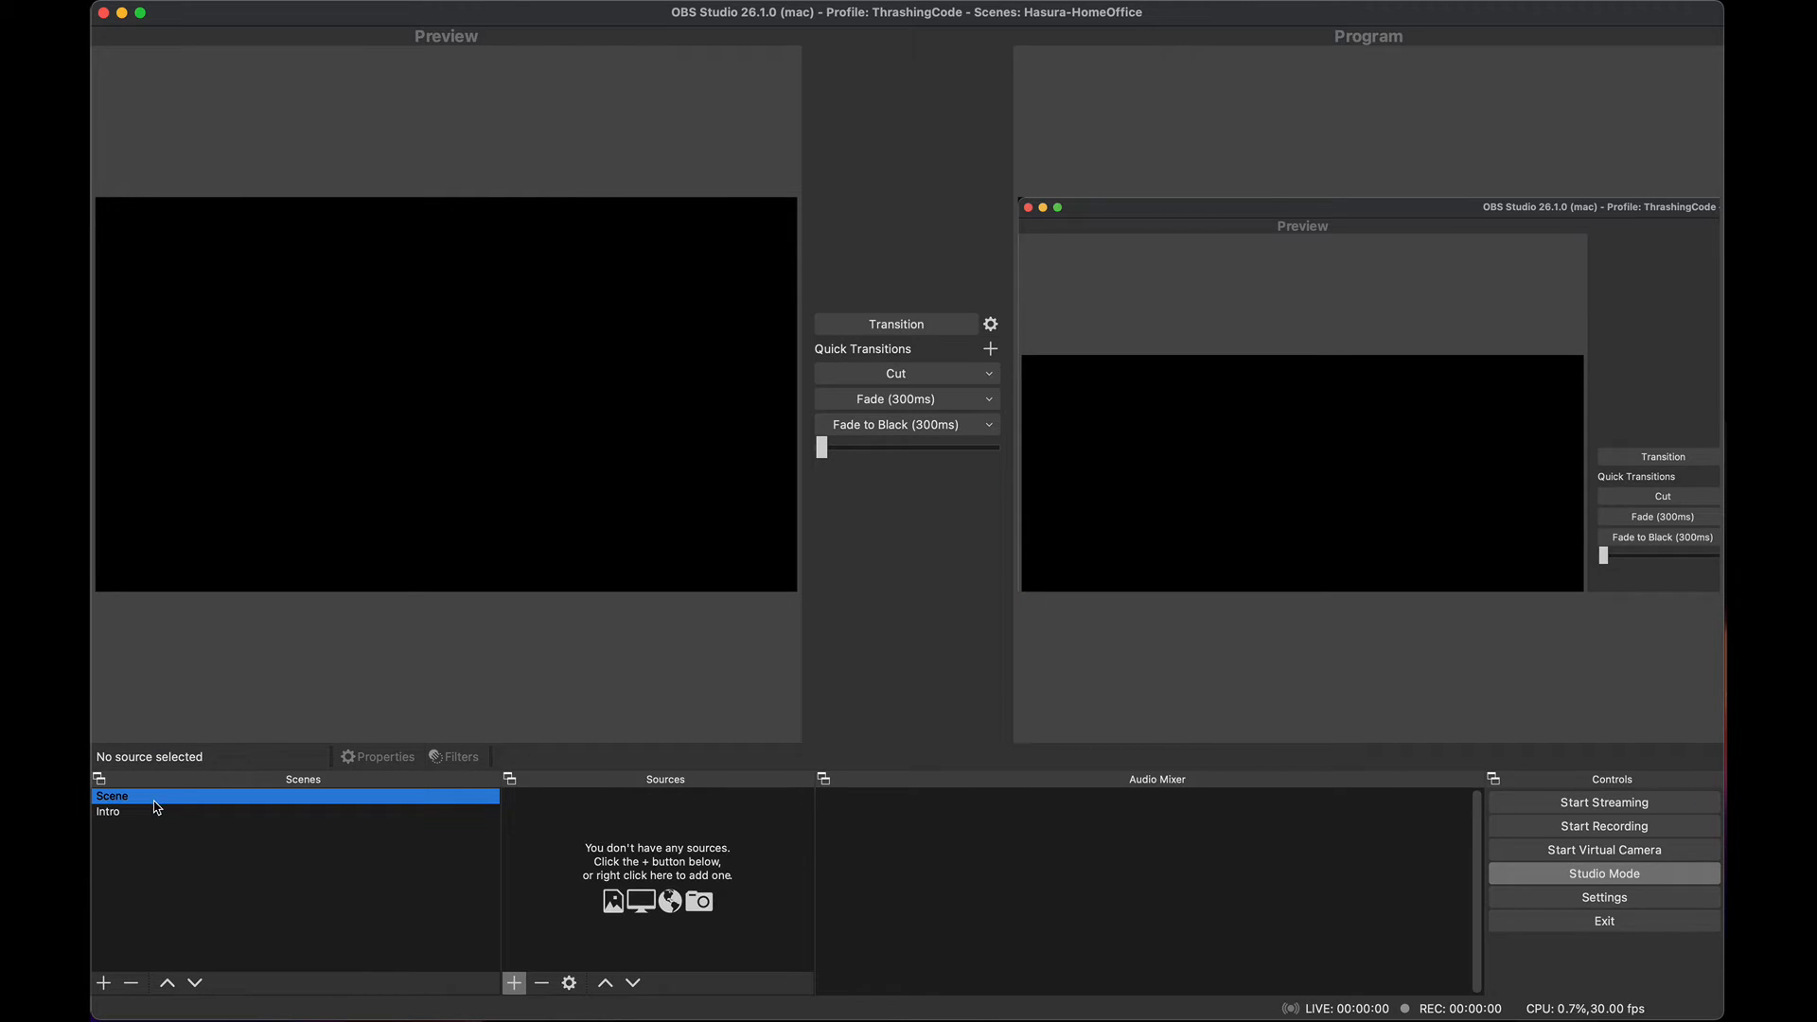
click(512, 985)
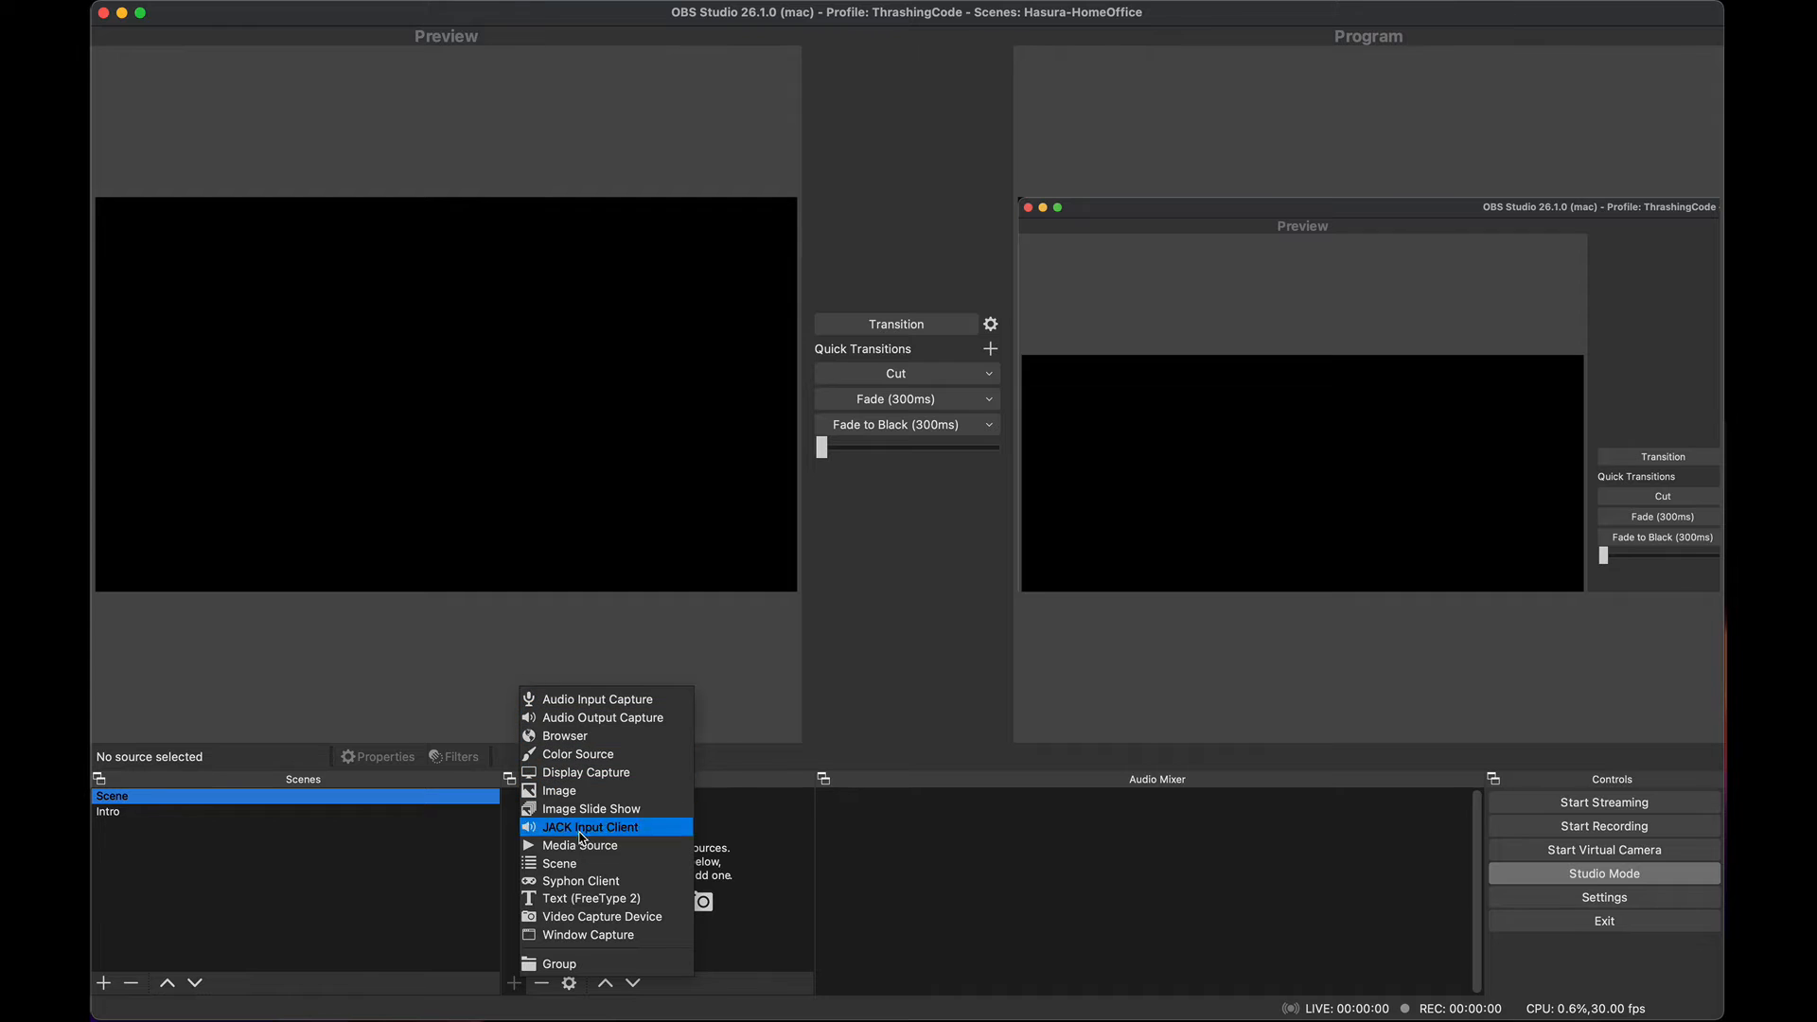
click(578, 935)
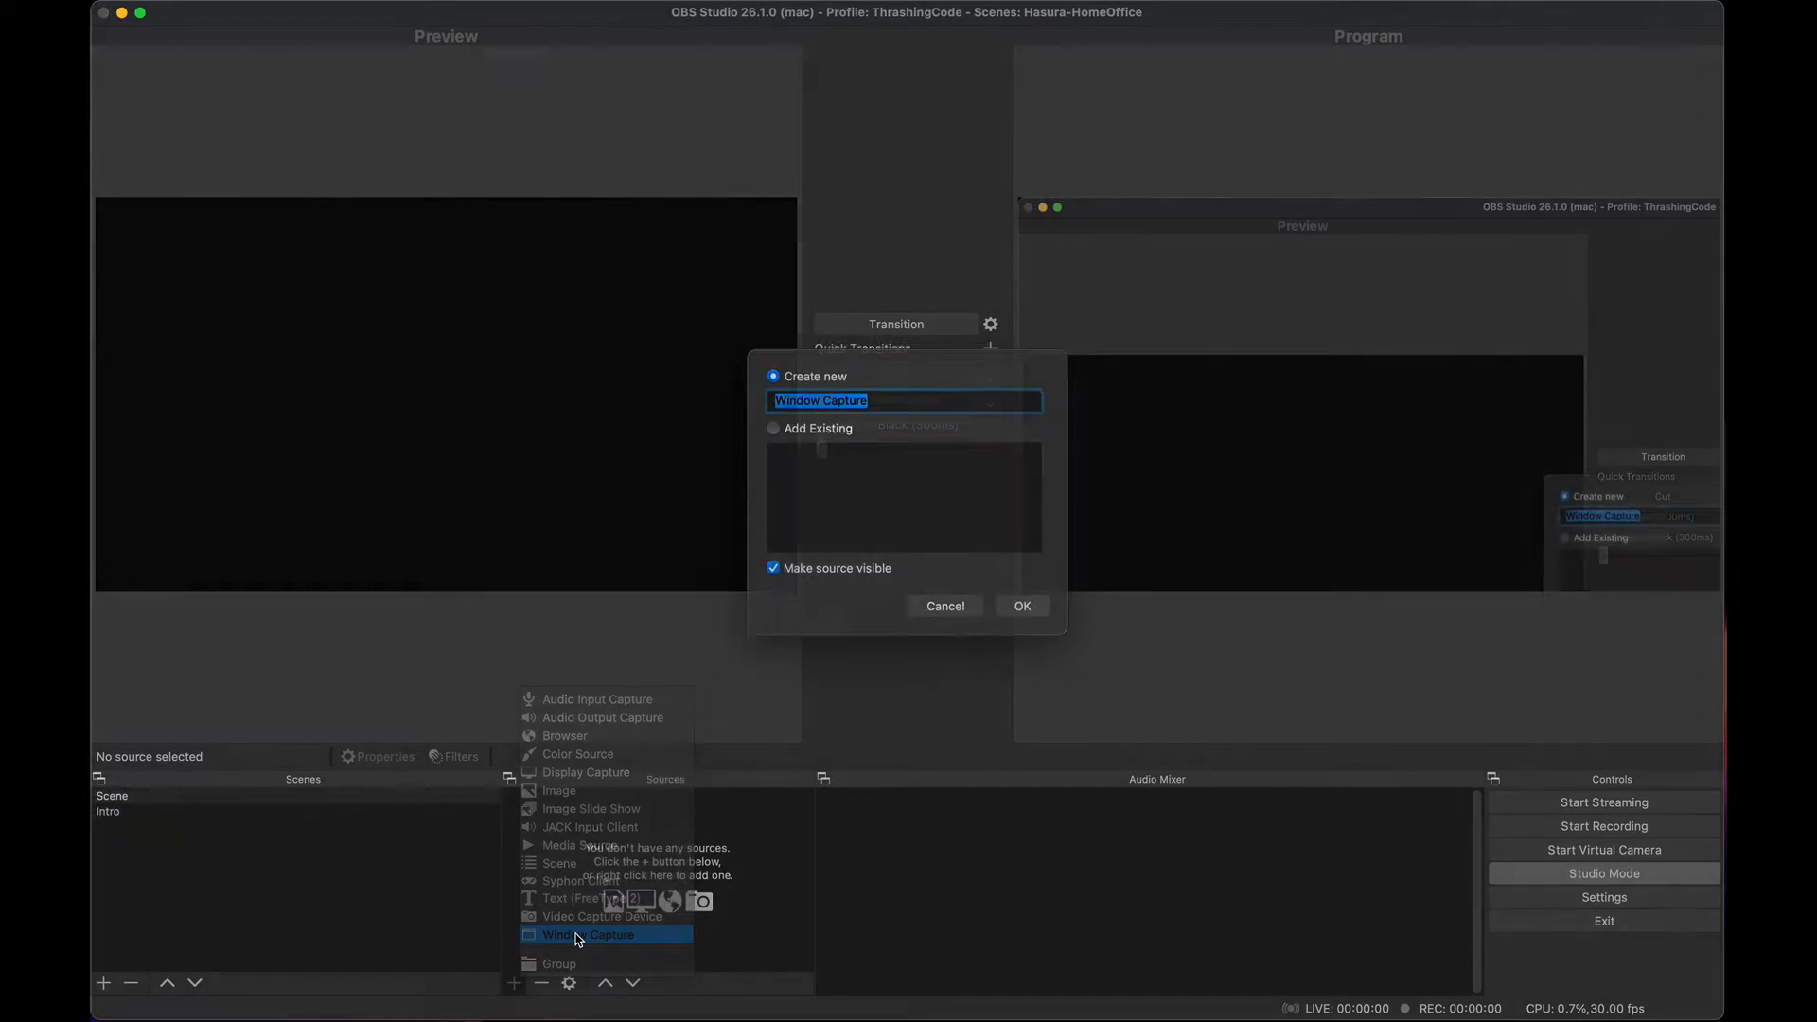
click(946, 625)
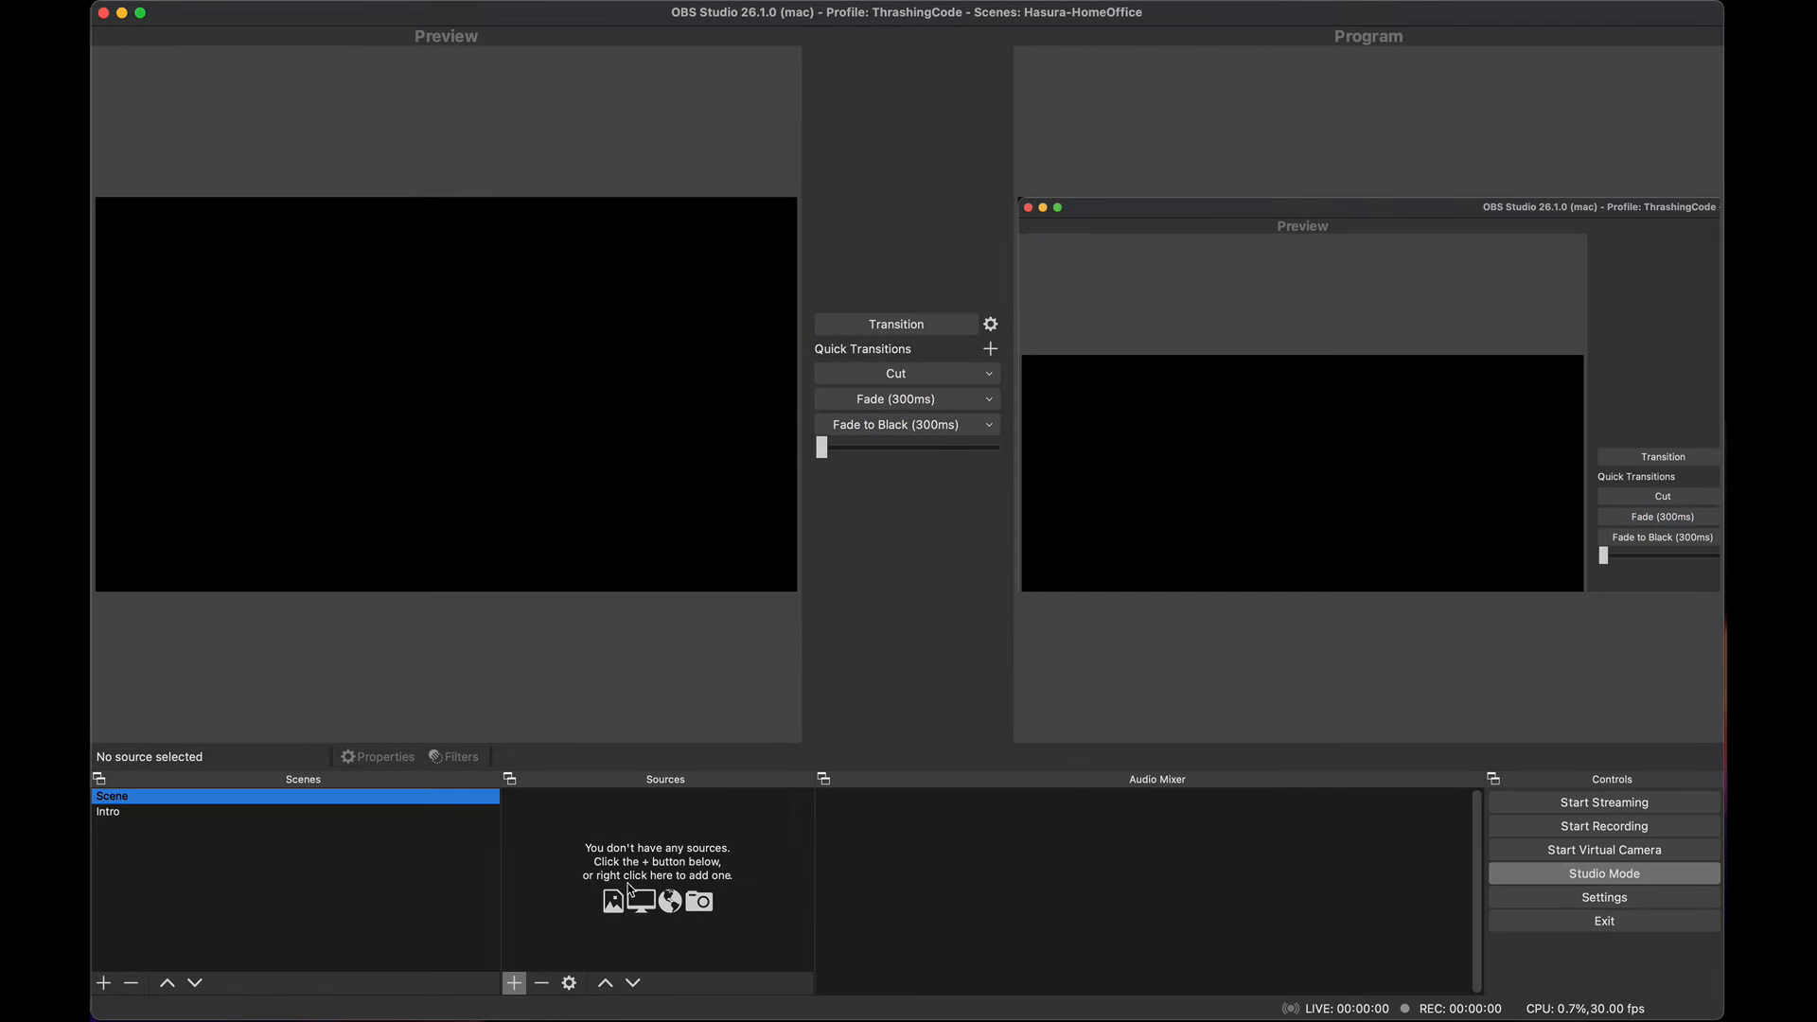
Step: Add the existing 1080p Capture display capture as a source in the scene named Scene
click(514, 984)
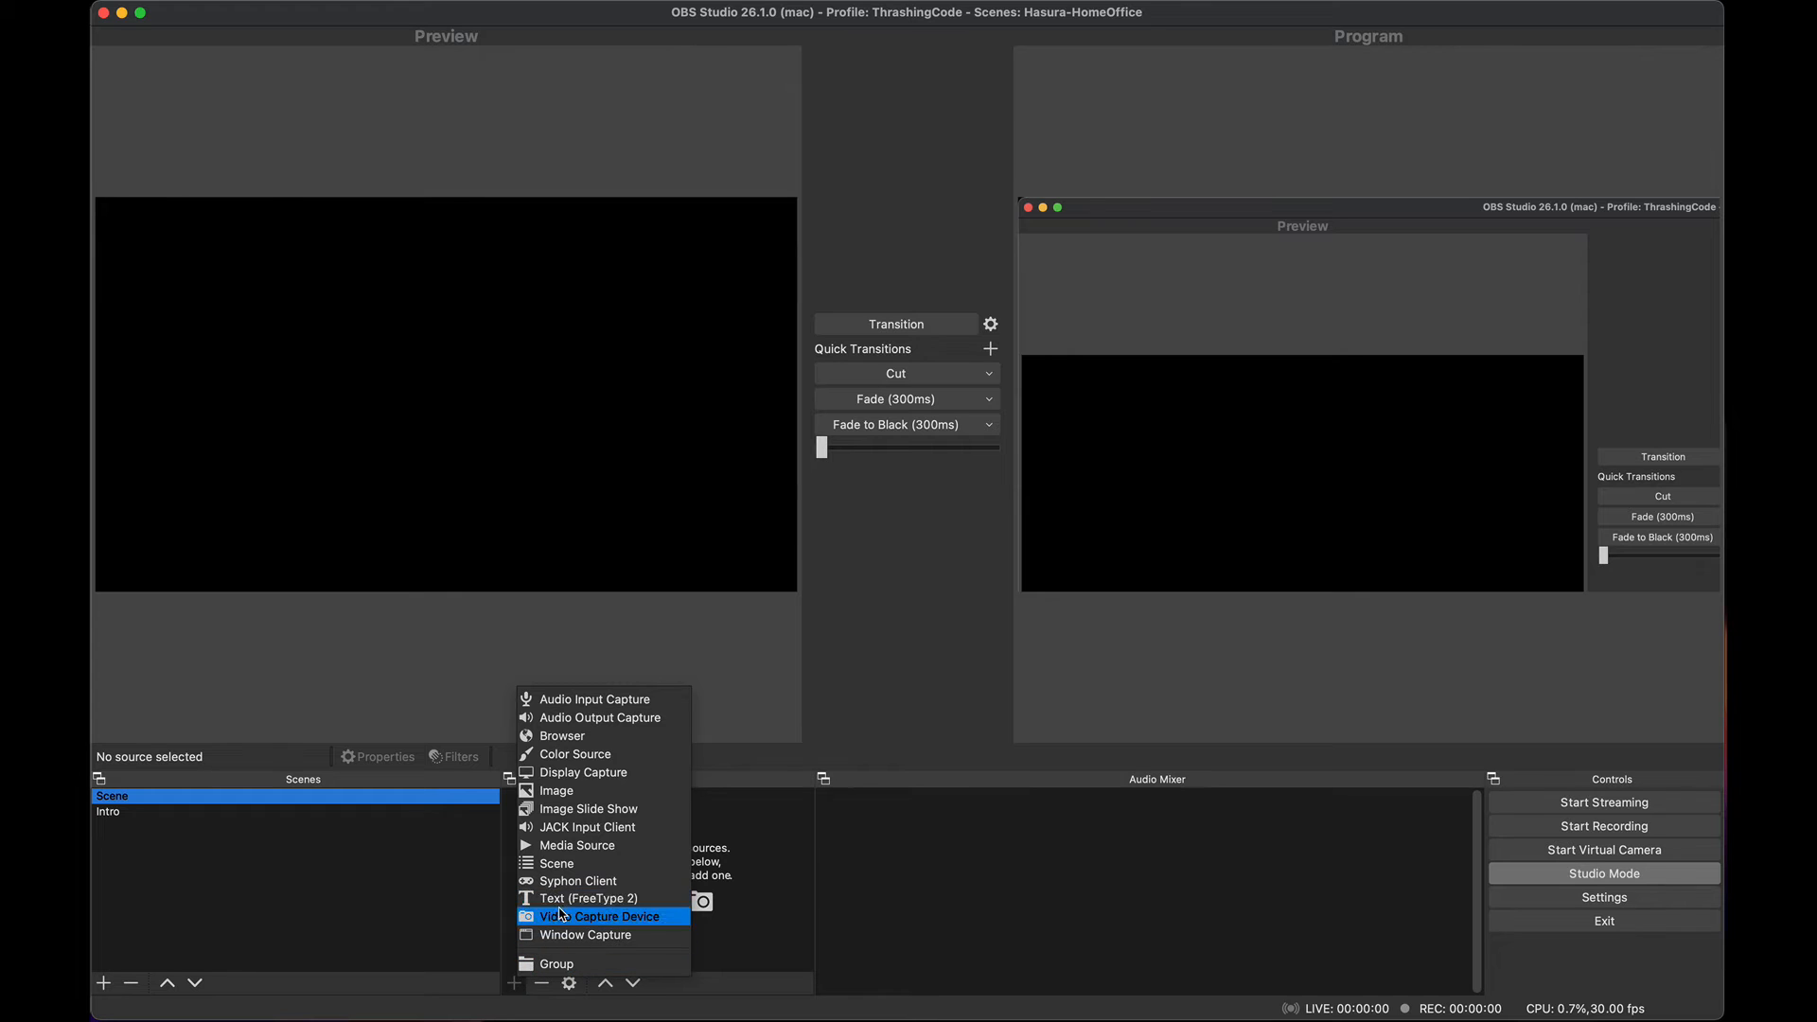
click(579, 774)
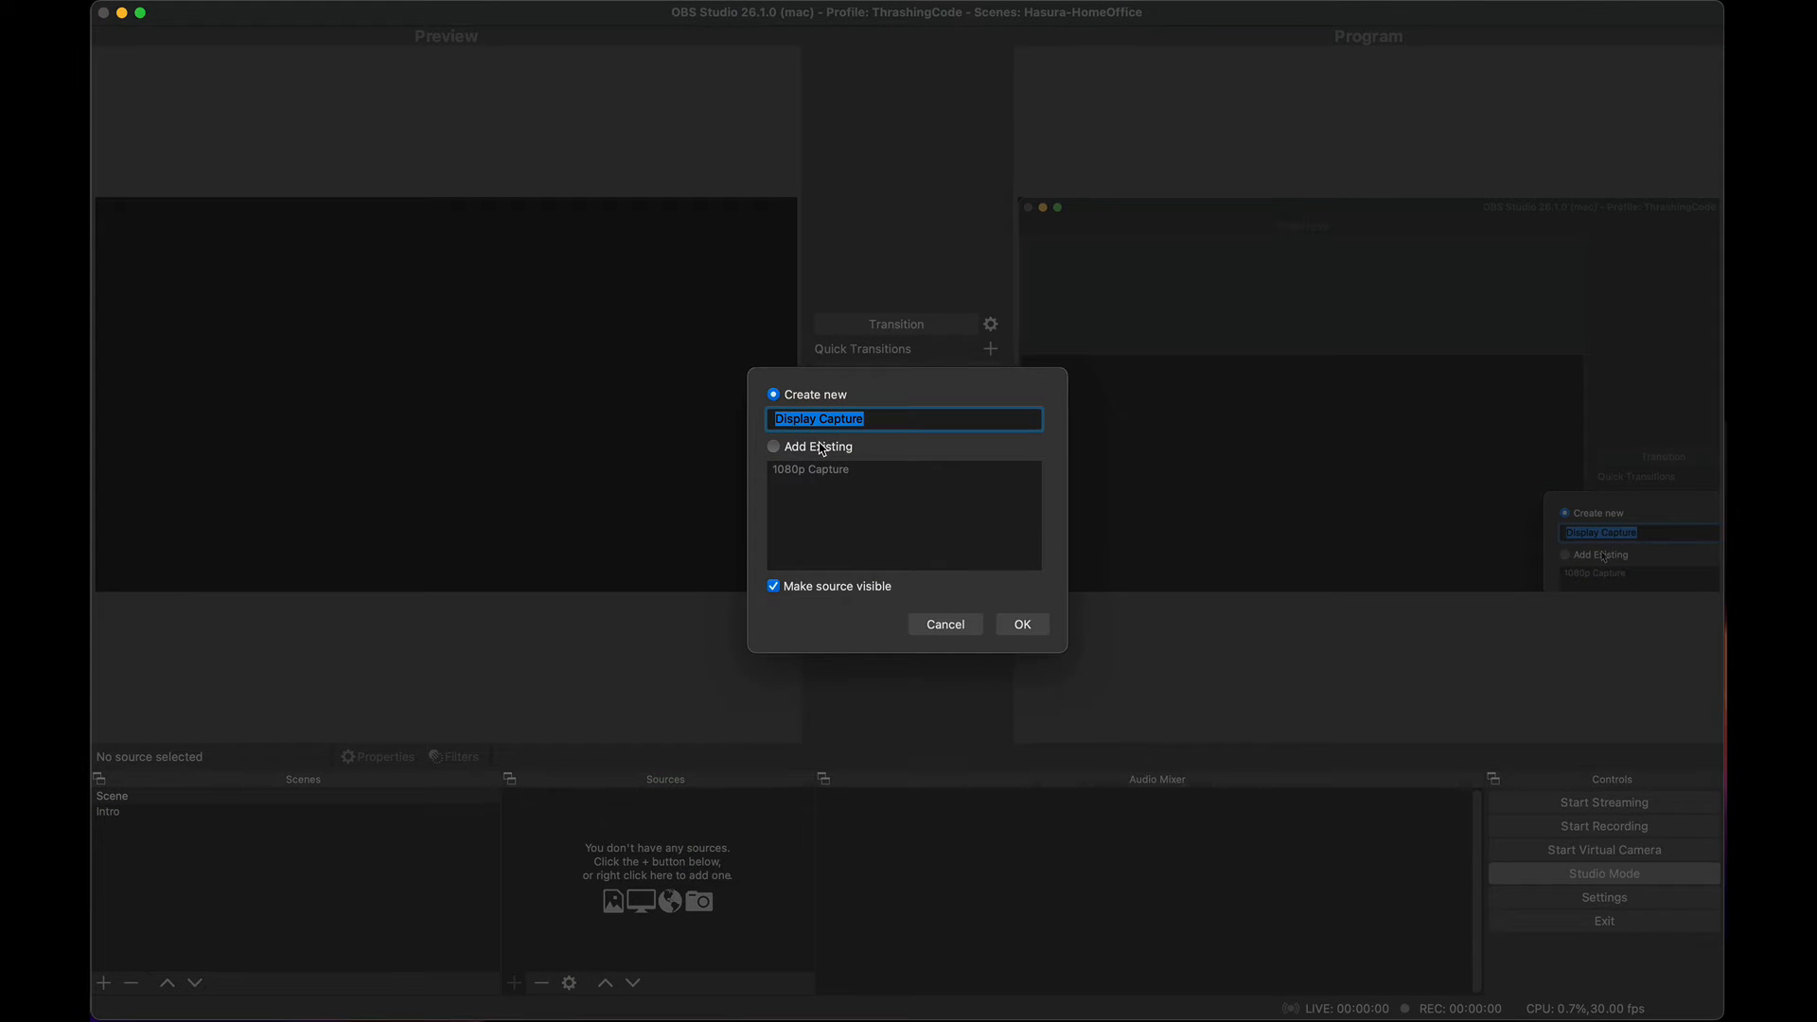
click(785, 447)
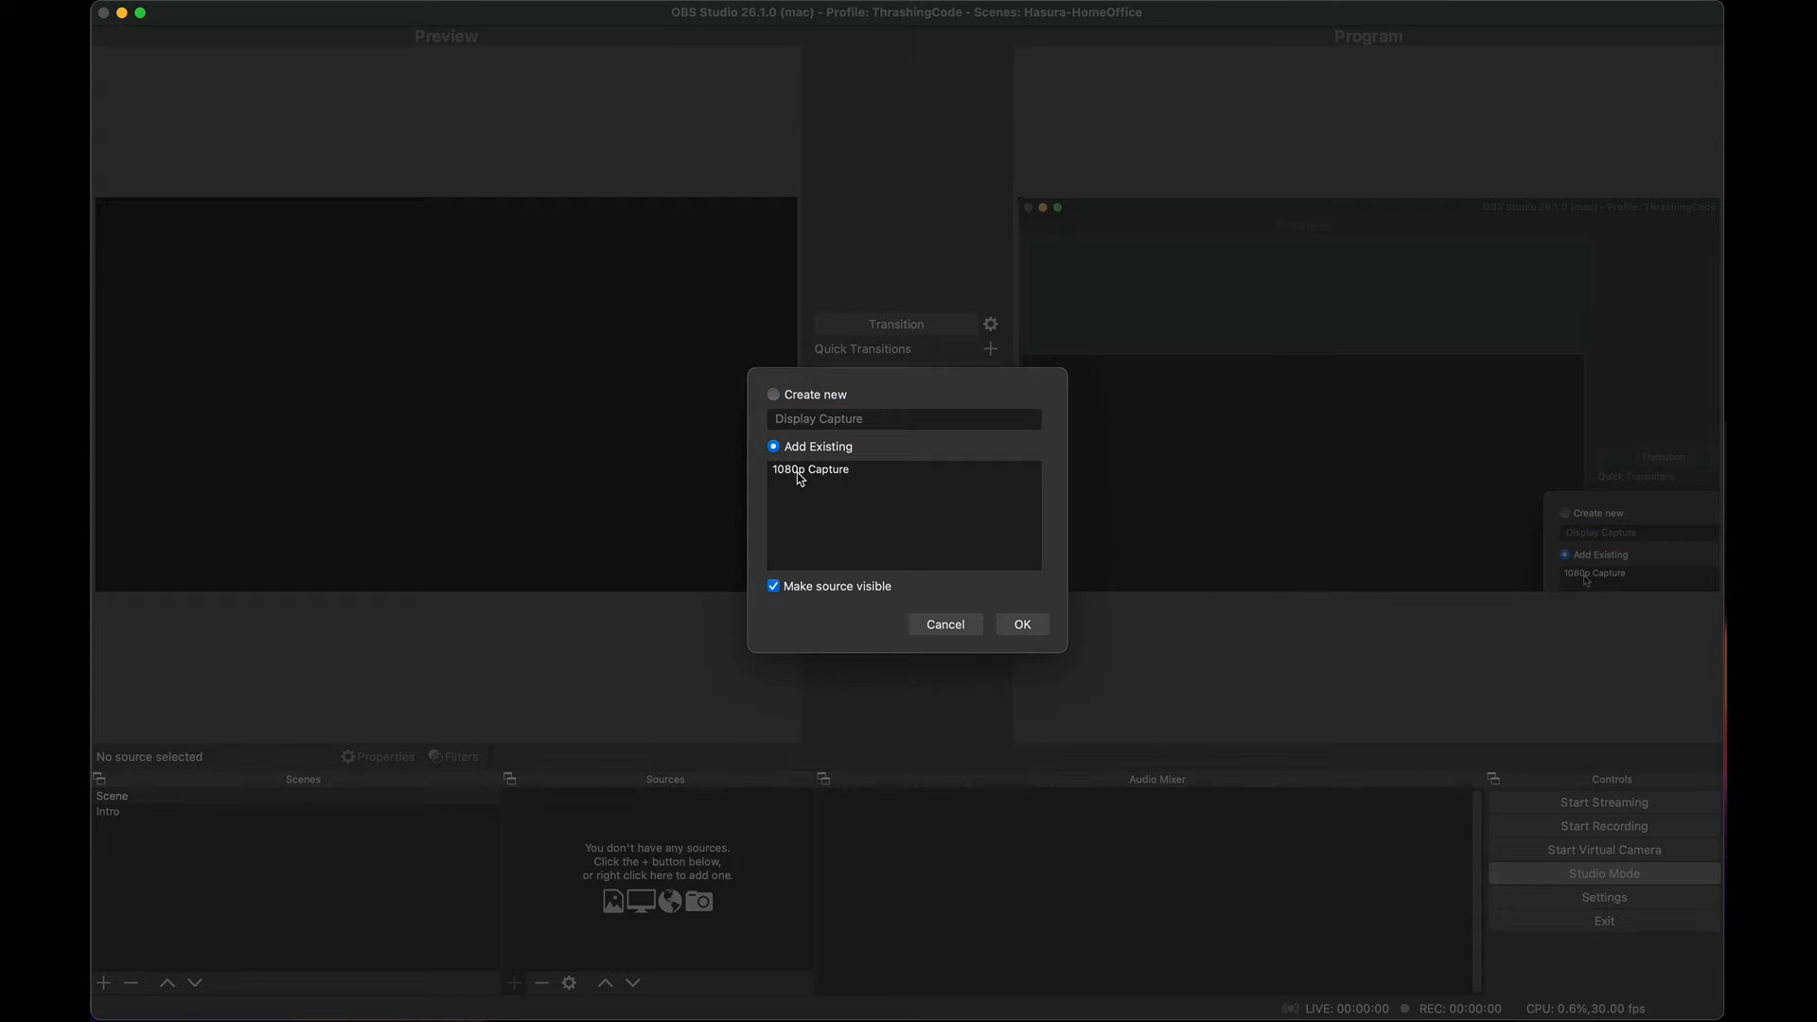
click(800, 478)
click(1021, 625)
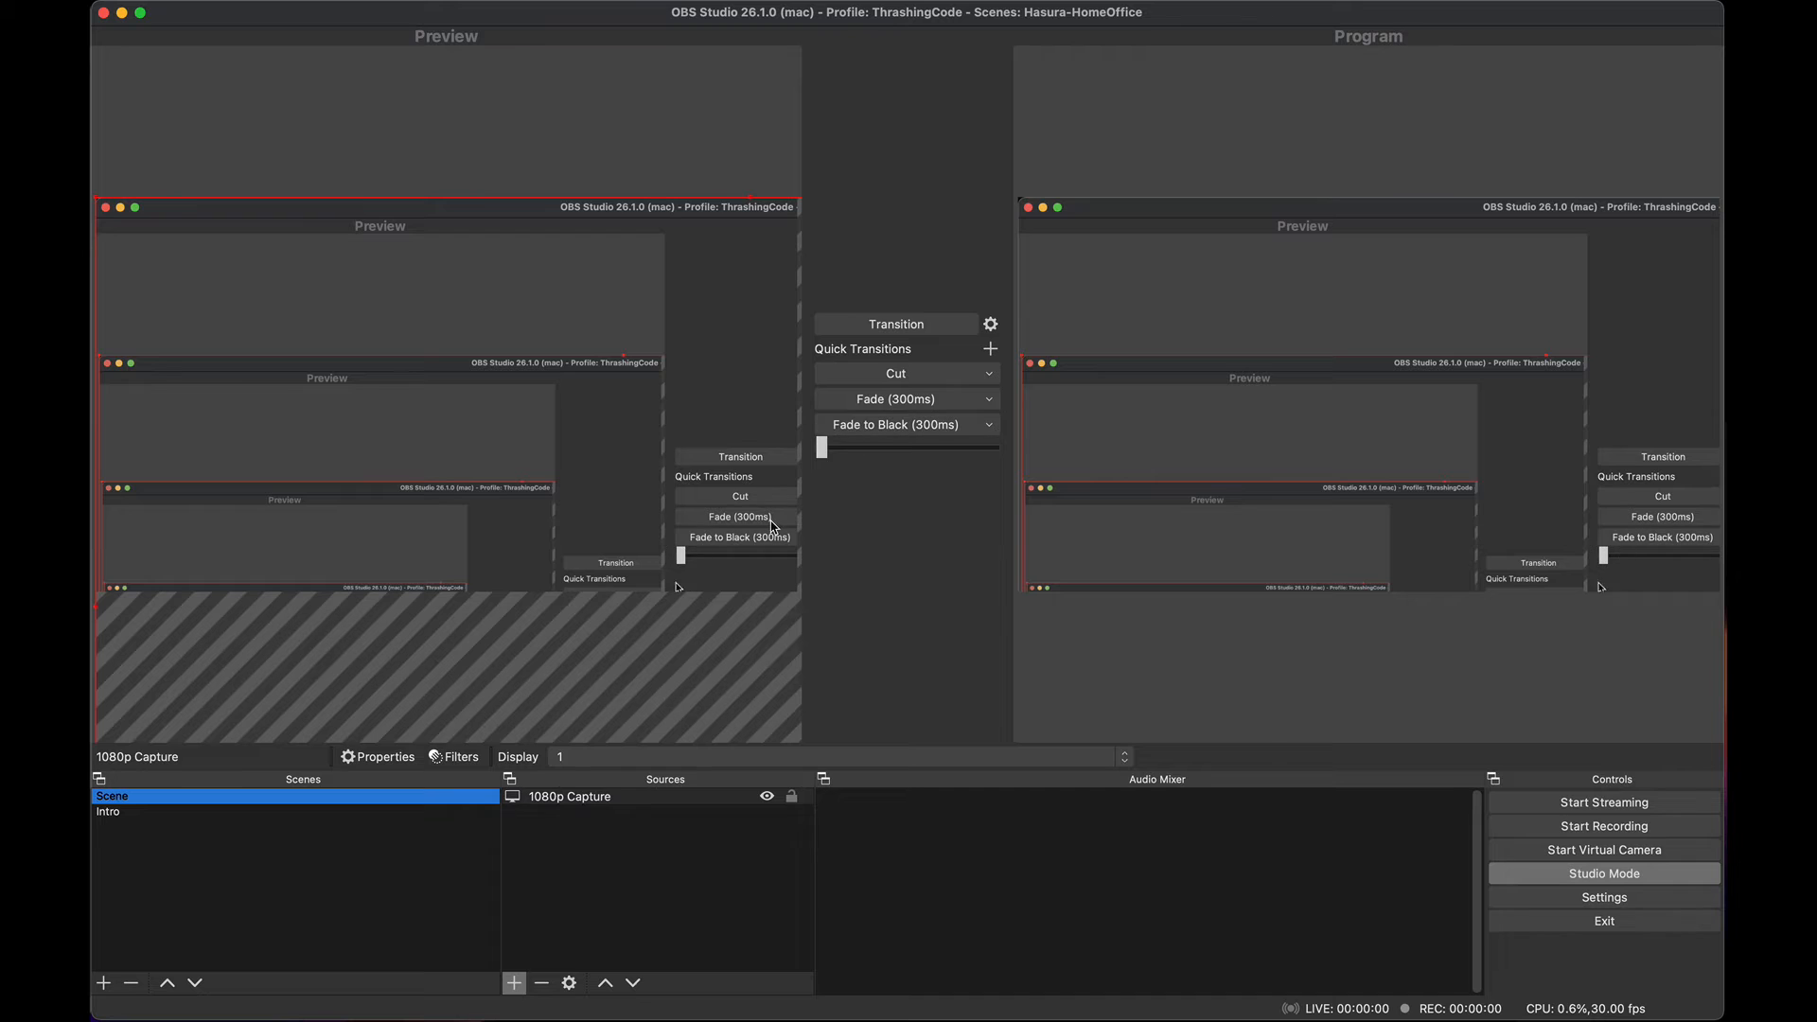
Step: Transition the Intro scene to the program output and lower the IntroVideo audio level to -0.5 dB
click(268, 812)
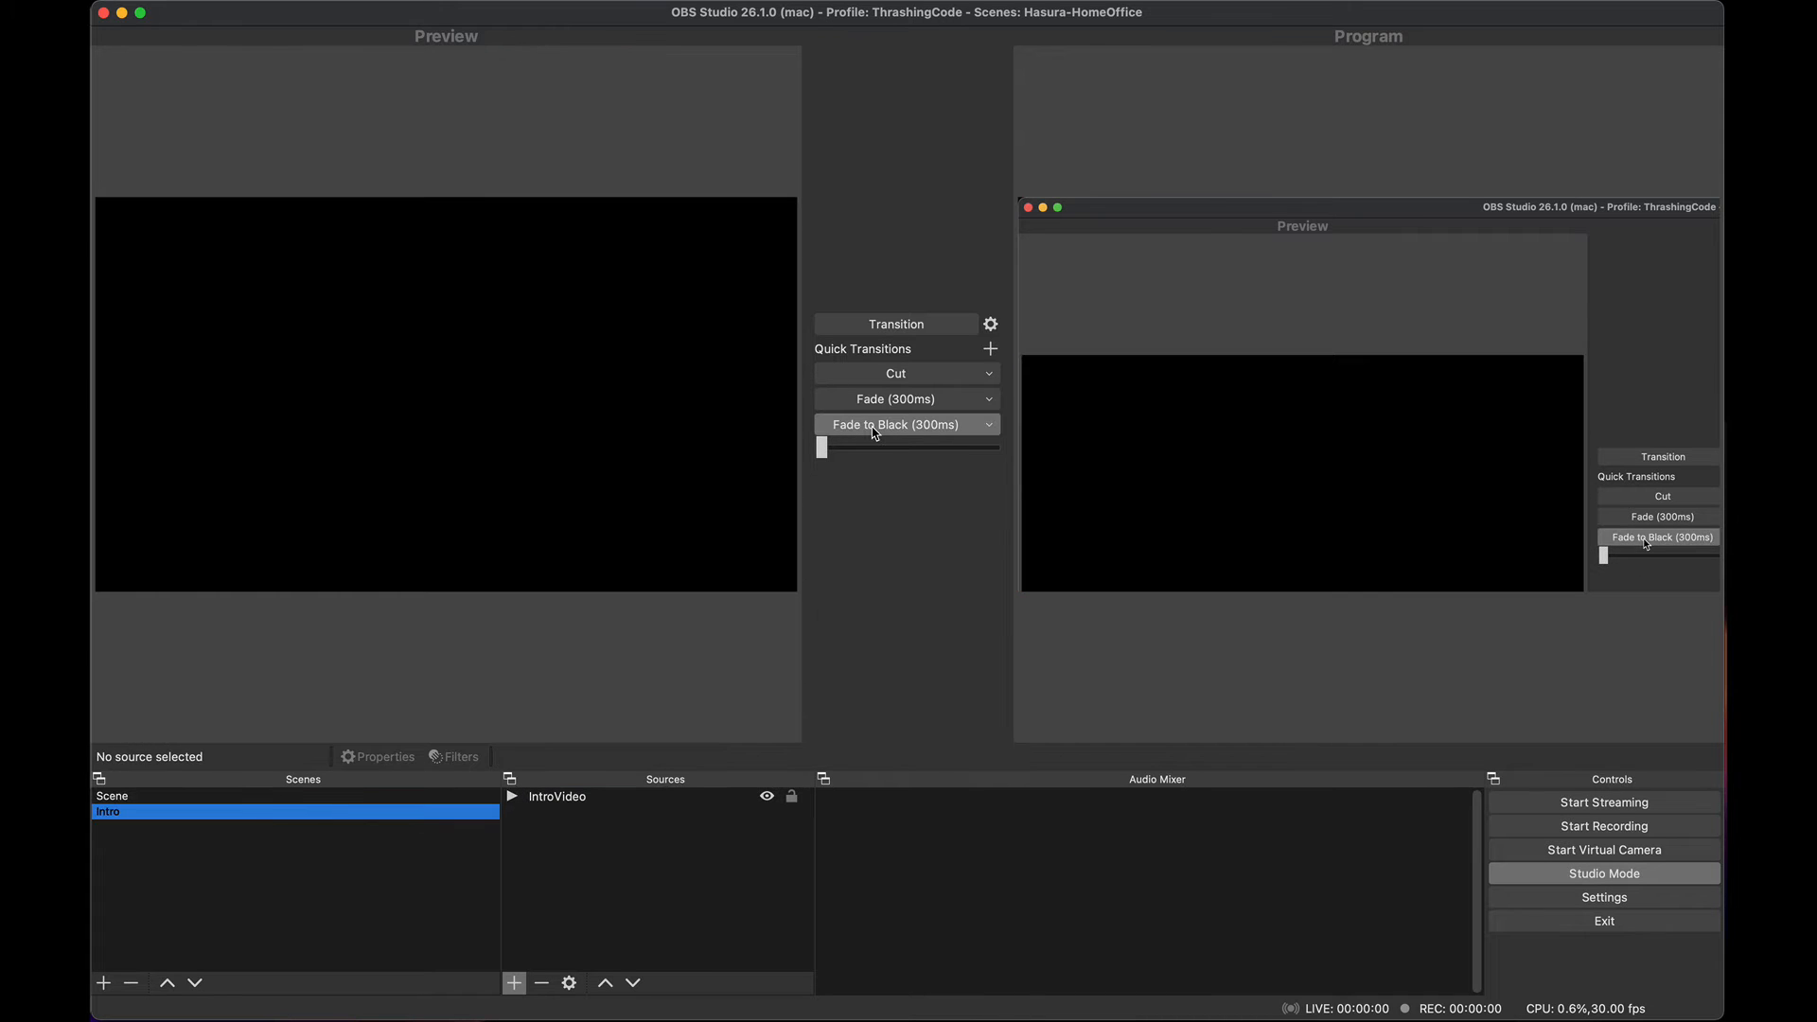
click(897, 330)
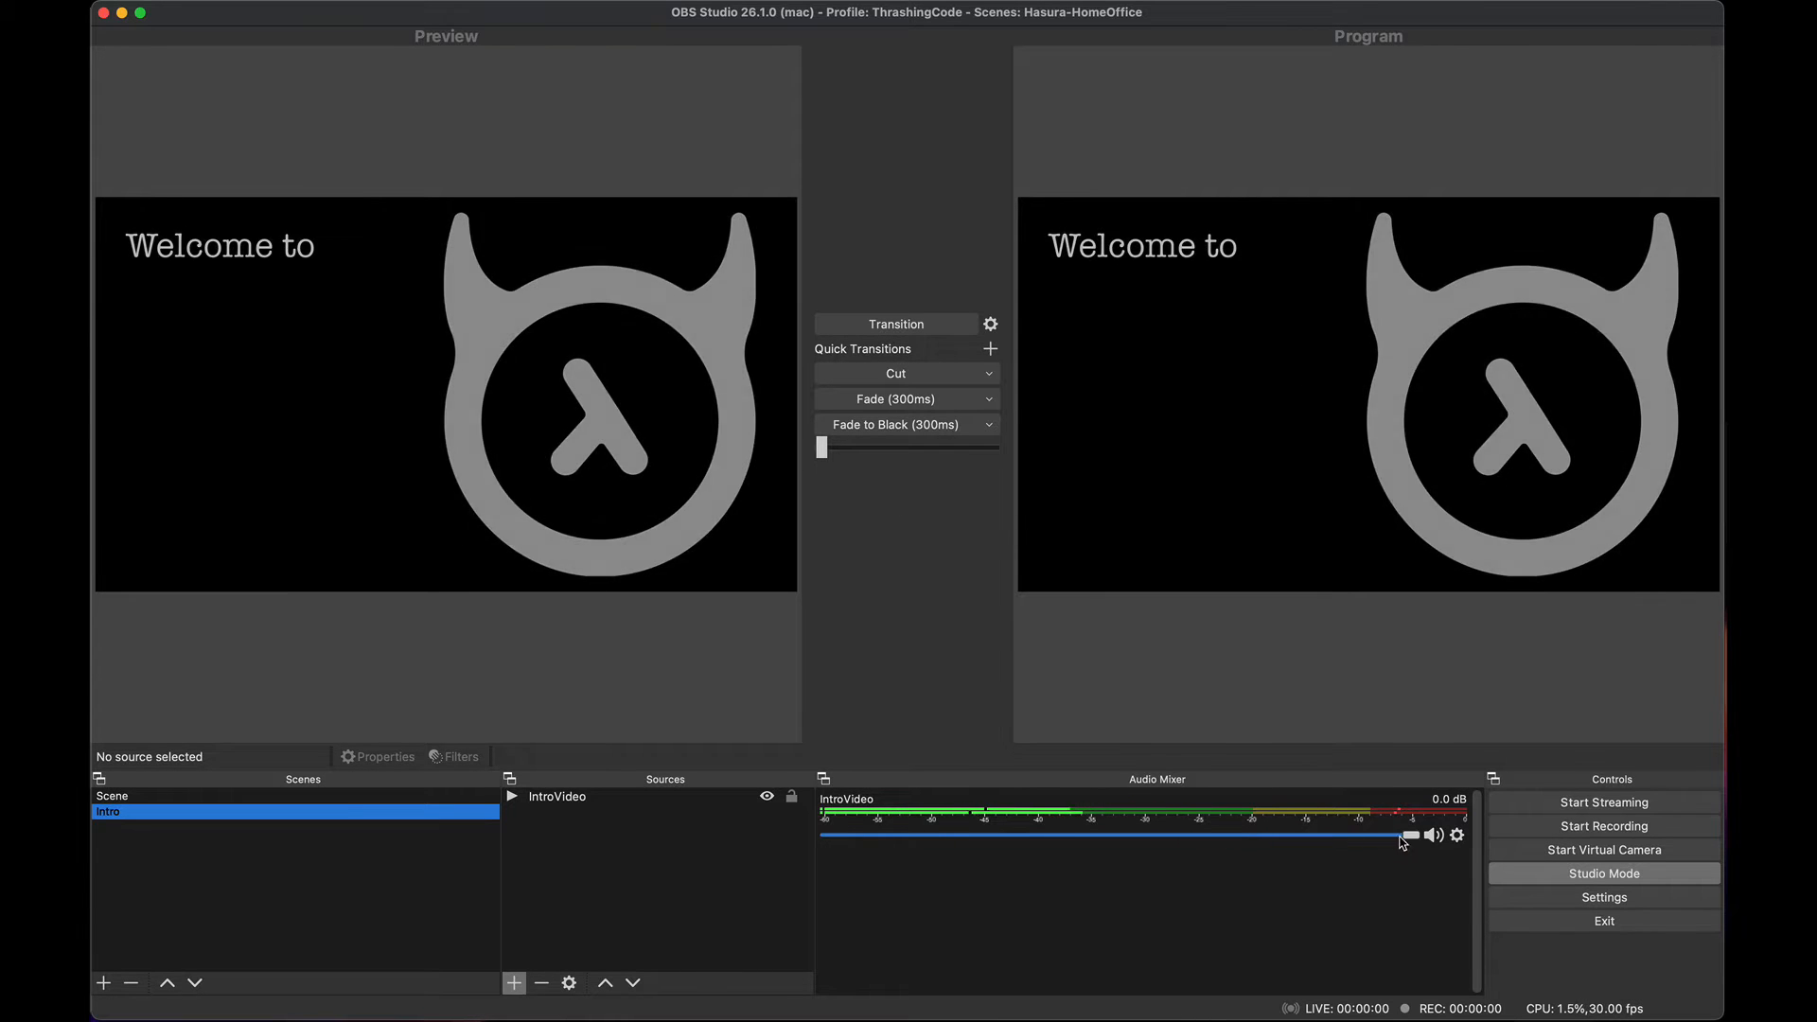
mouse_move(1408, 835)
mouse_down()
mouse_move(940, 831)
mouse_move(1395, 847)
mouse_up()
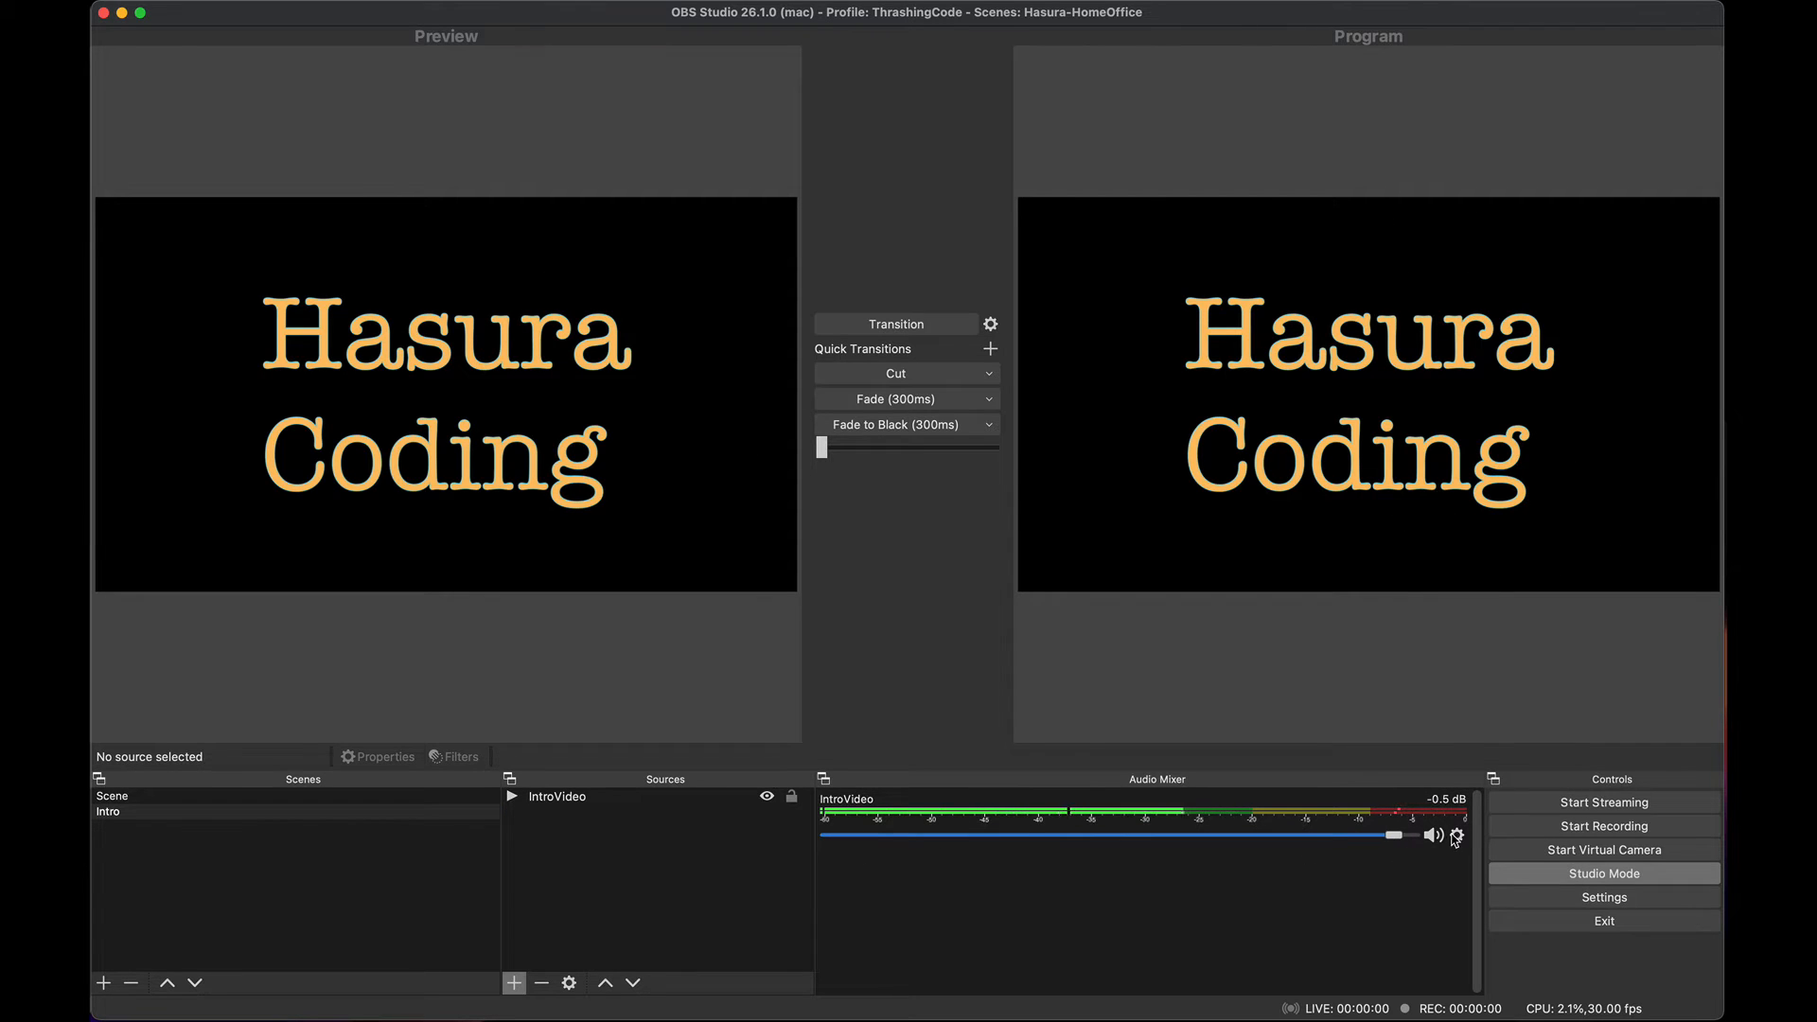
Step: Review the advanced audio properties and the media source properties of IntroVideo
click(1456, 837)
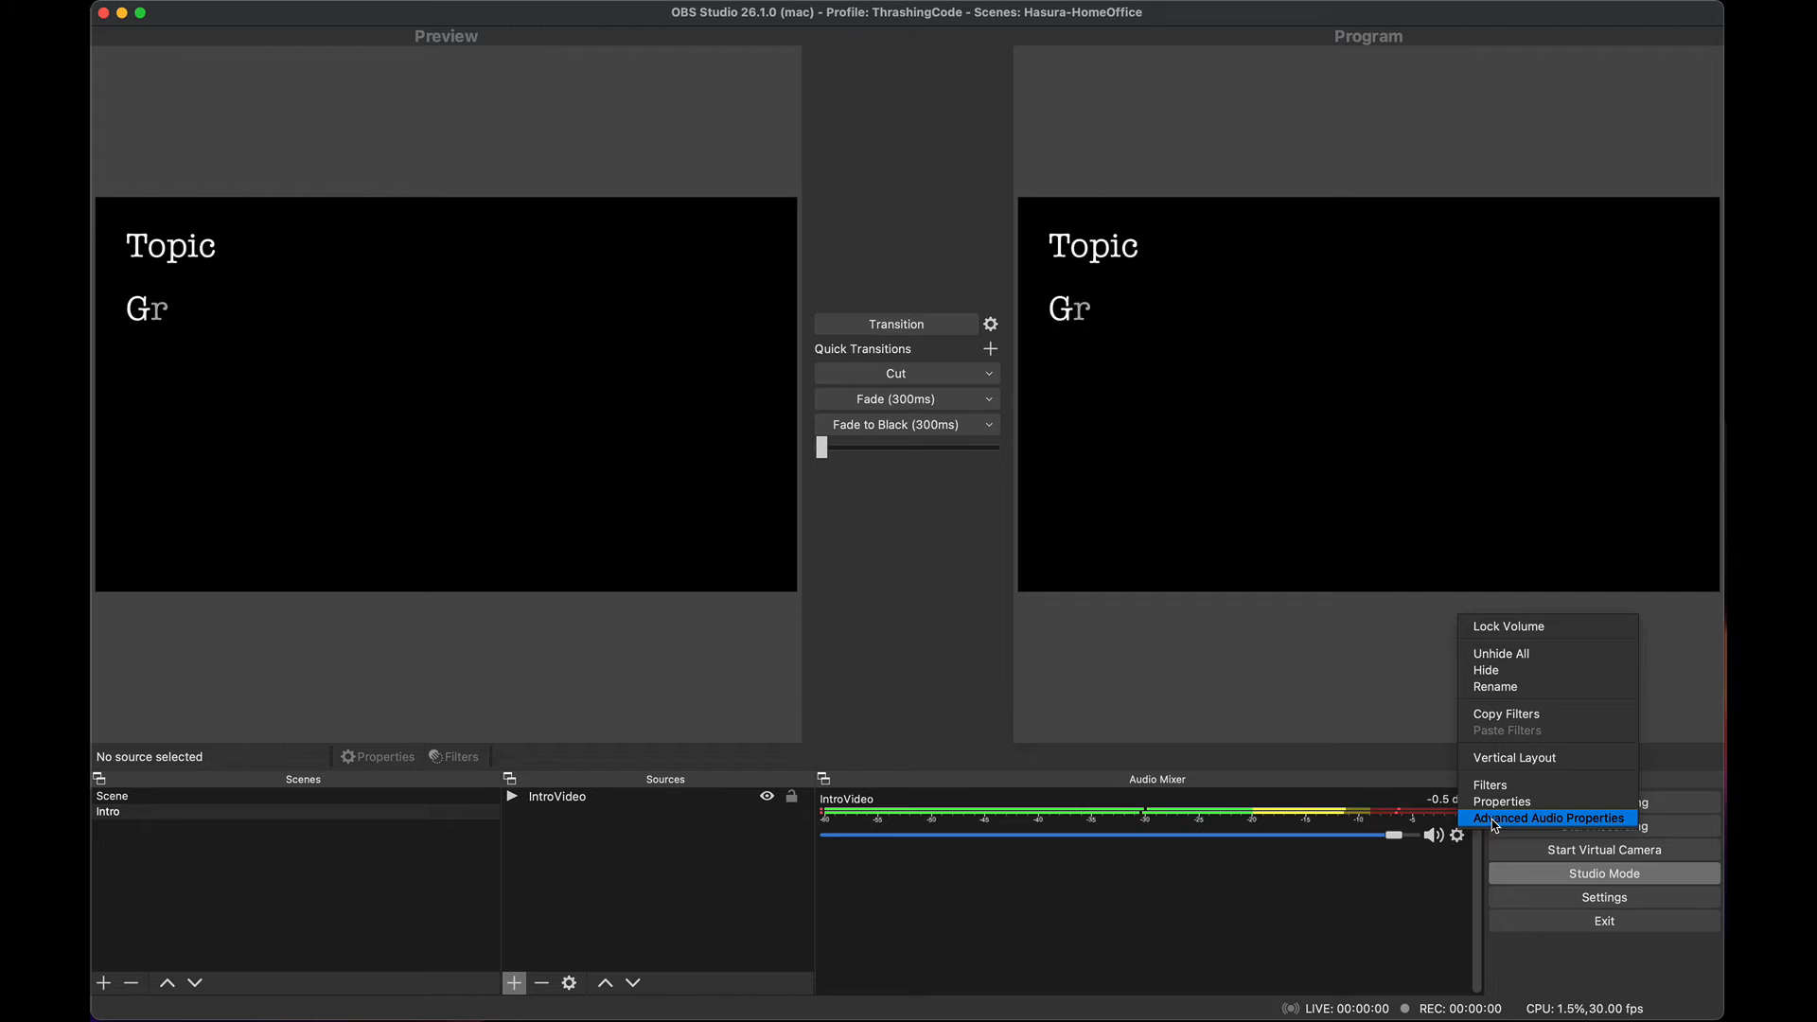
click(1495, 820)
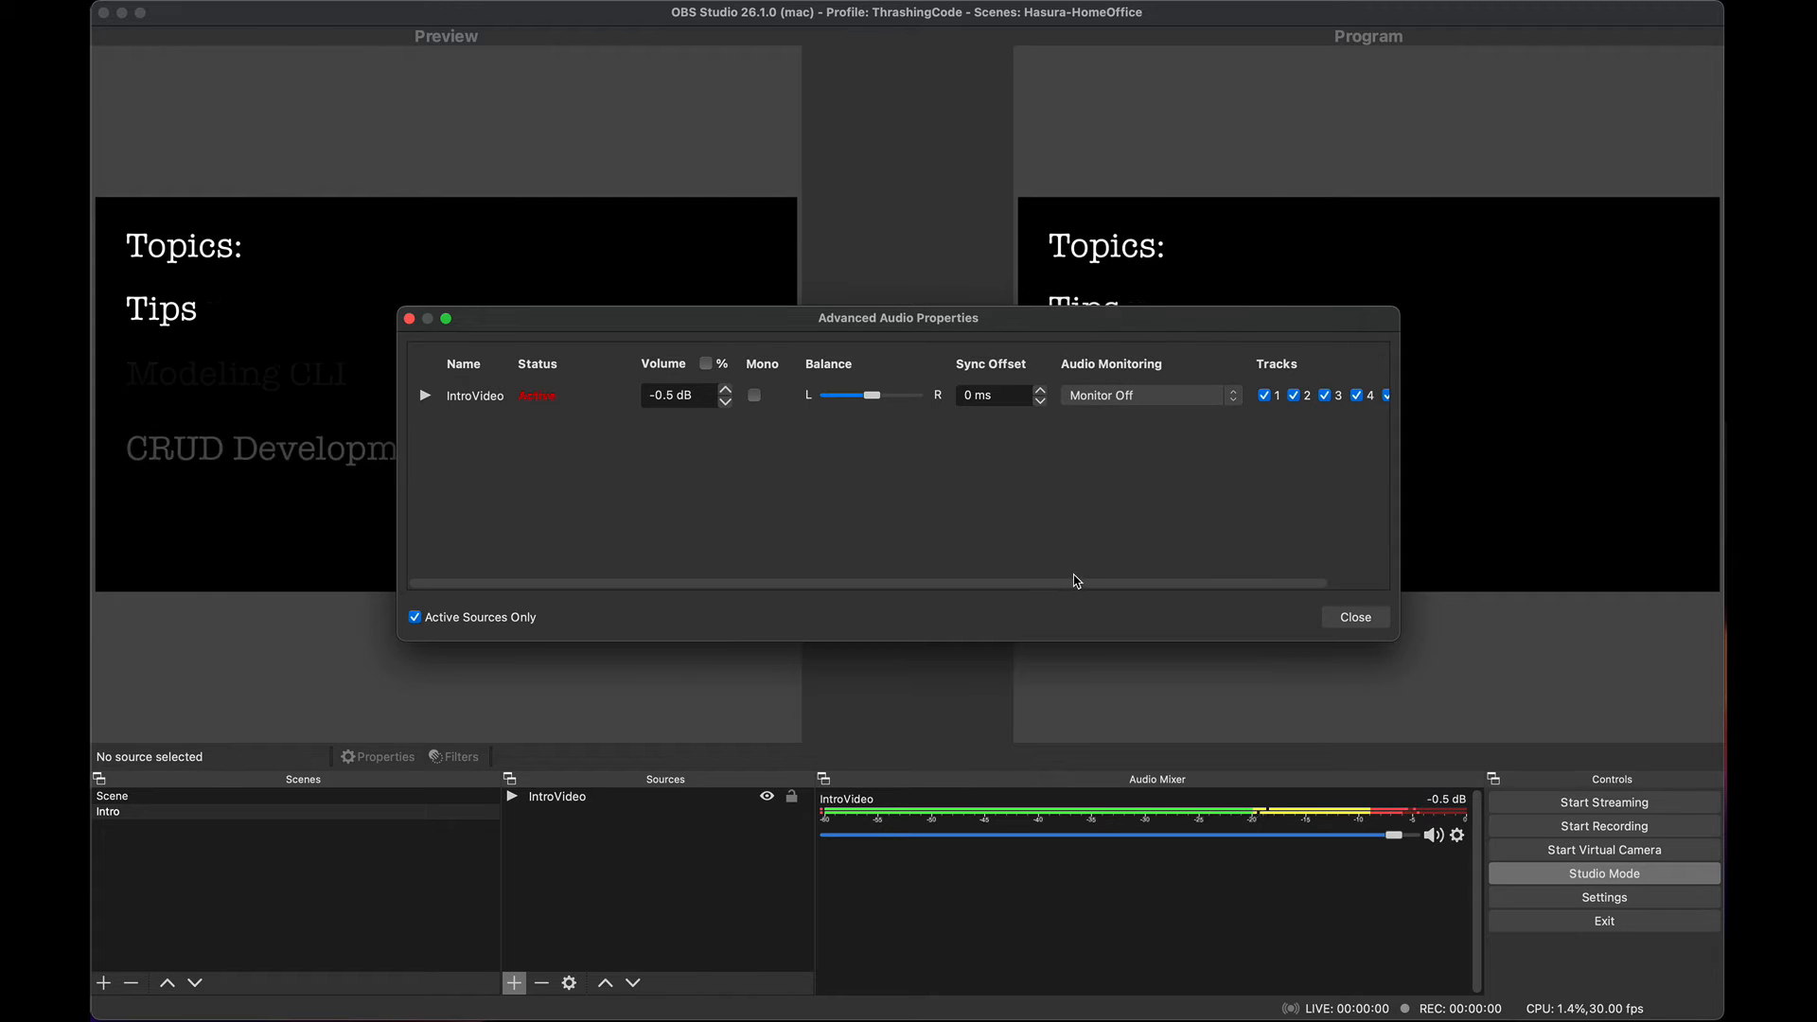
click(1355, 617)
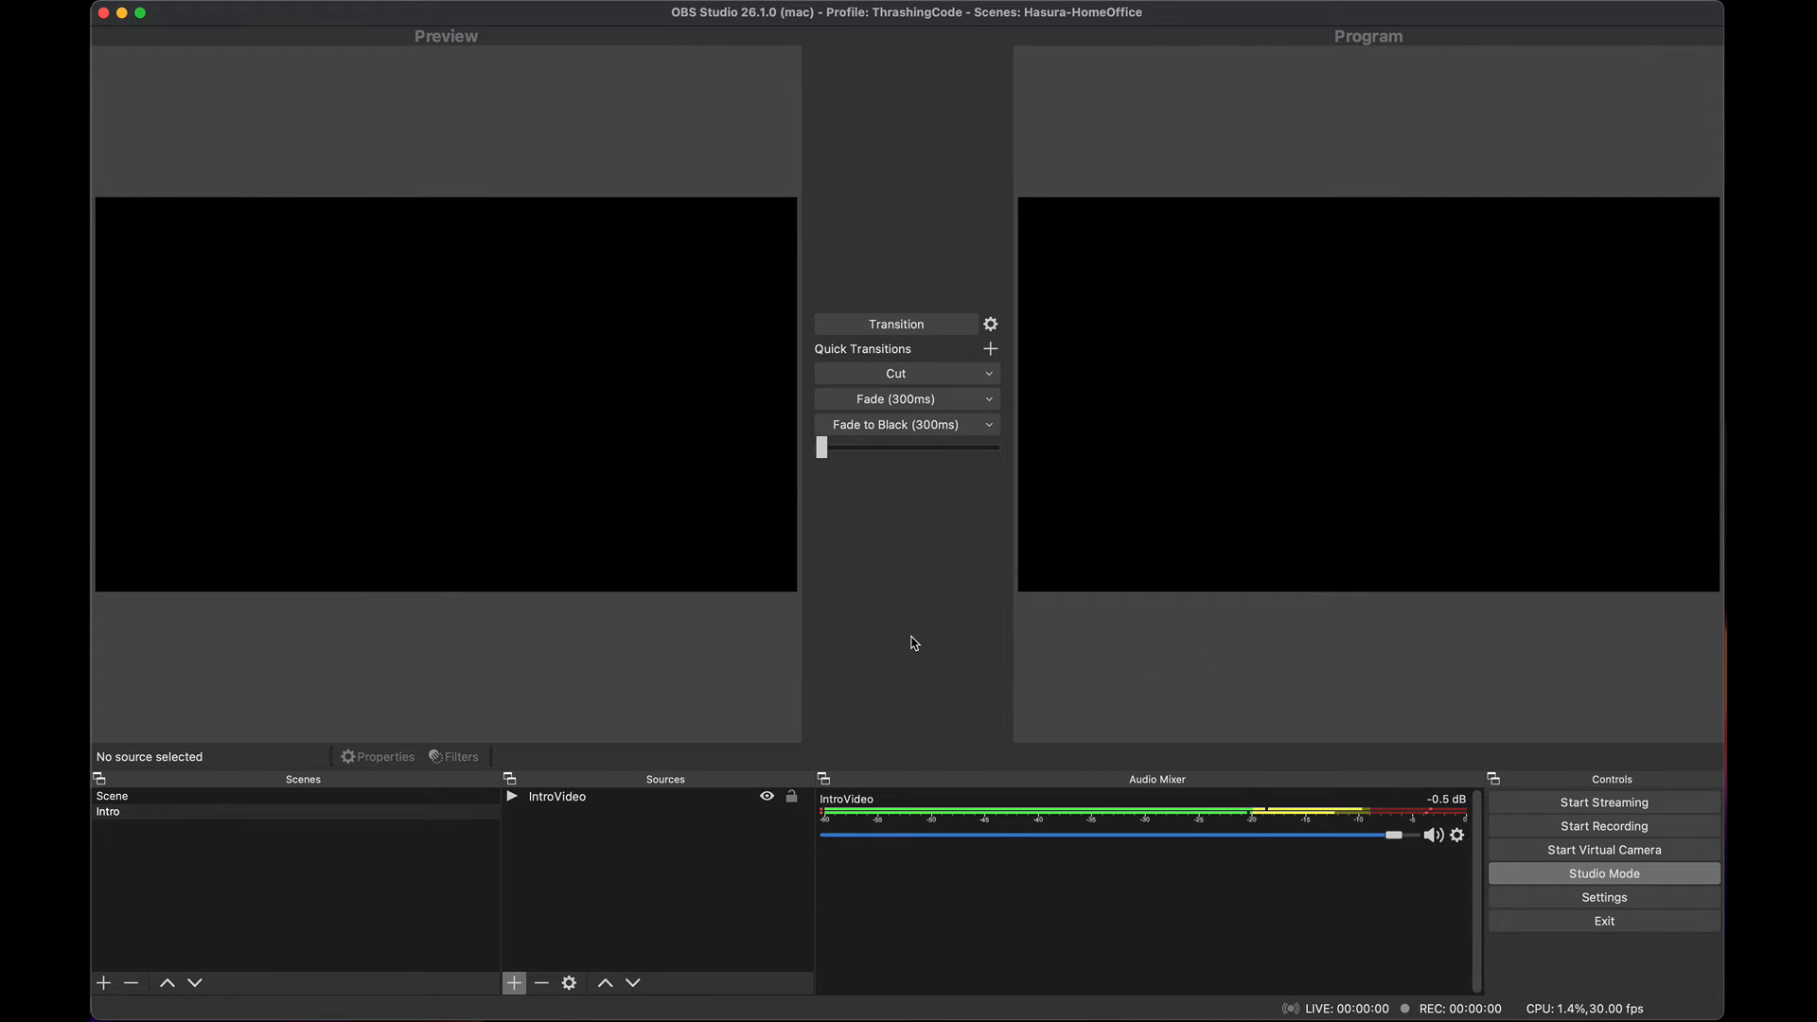
click(700, 800)
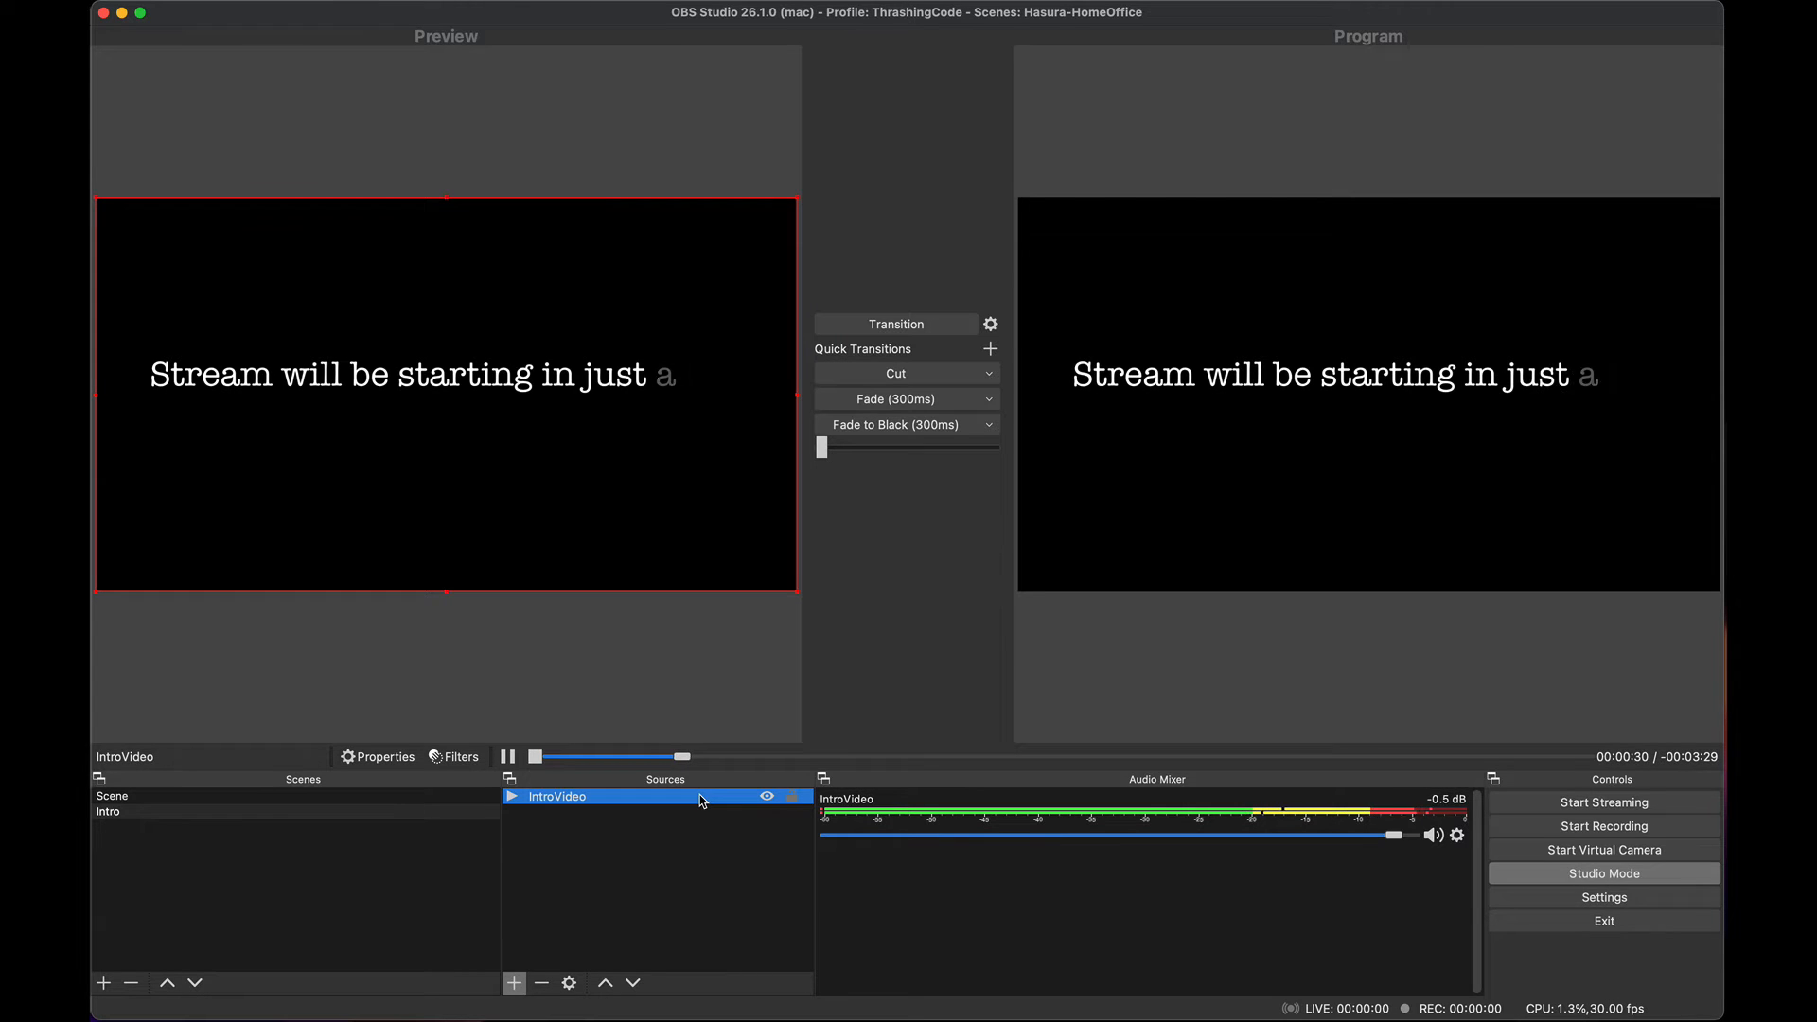
click(1456, 836)
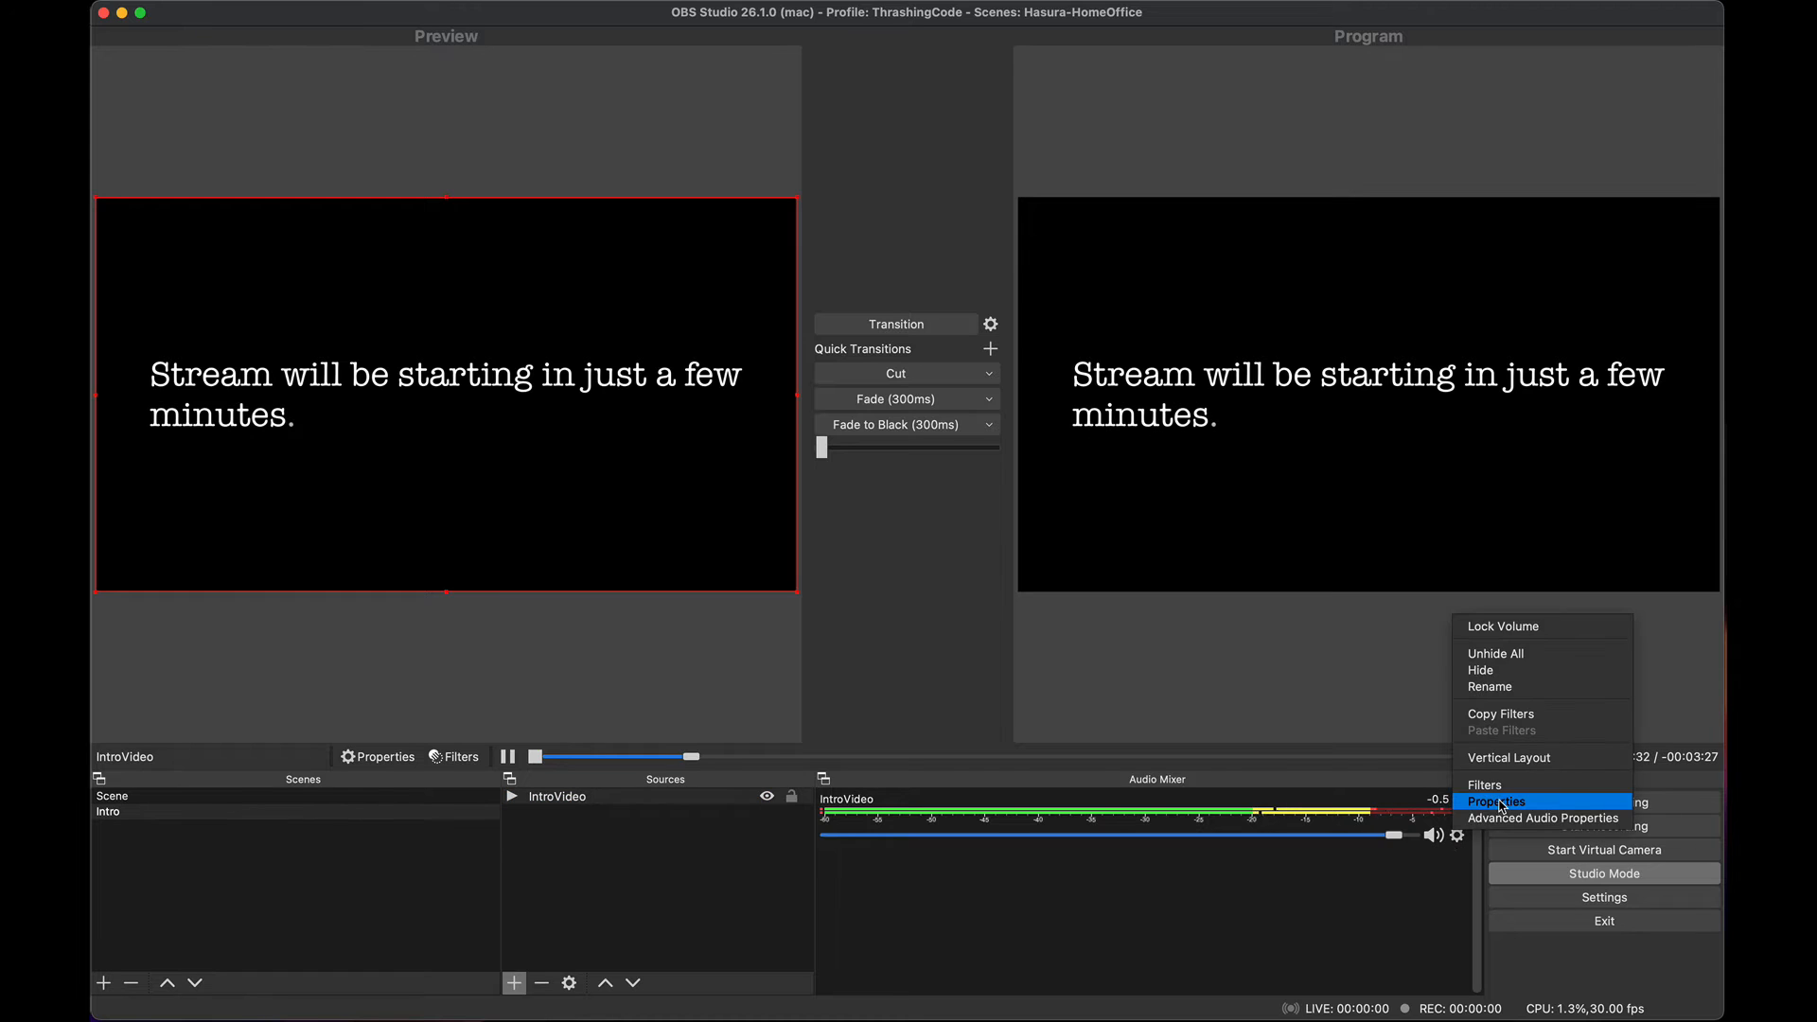
click(1496, 802)
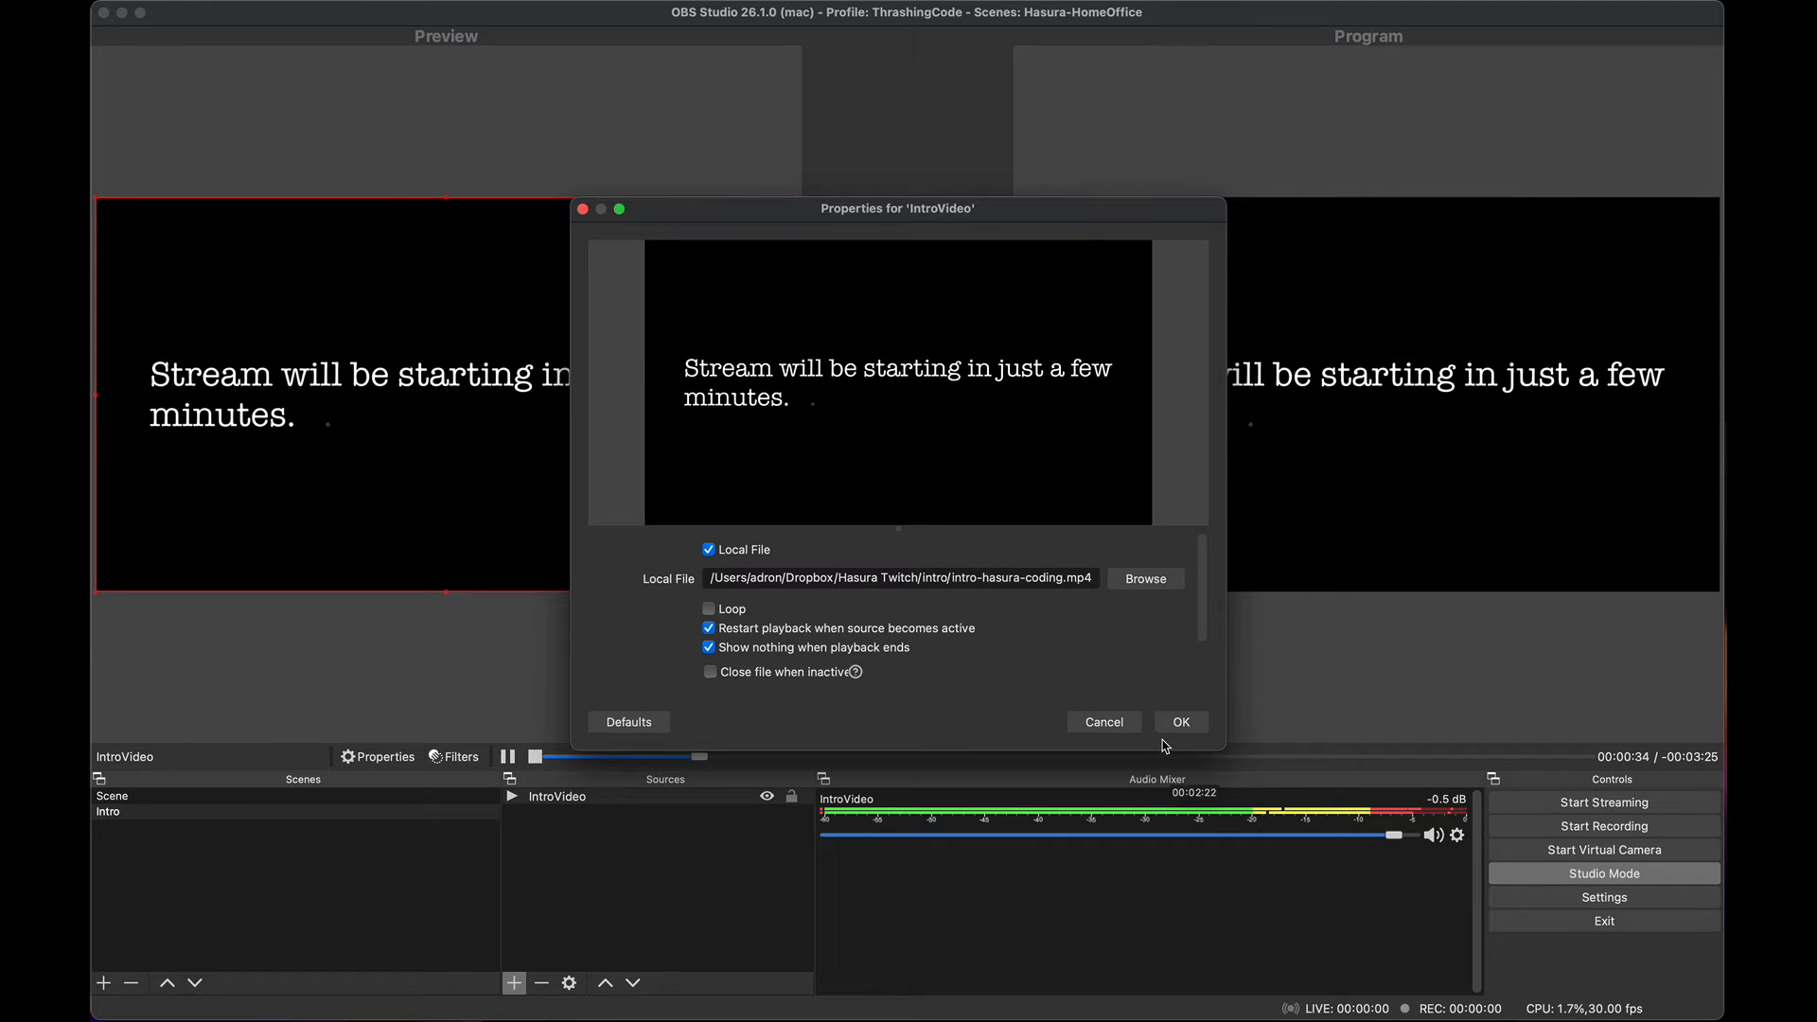
click(1104, 723)
Step: Inspect the audio monitoring options for IntroVideo and lower its audio level to -7.3 dB
click(1457, 835)
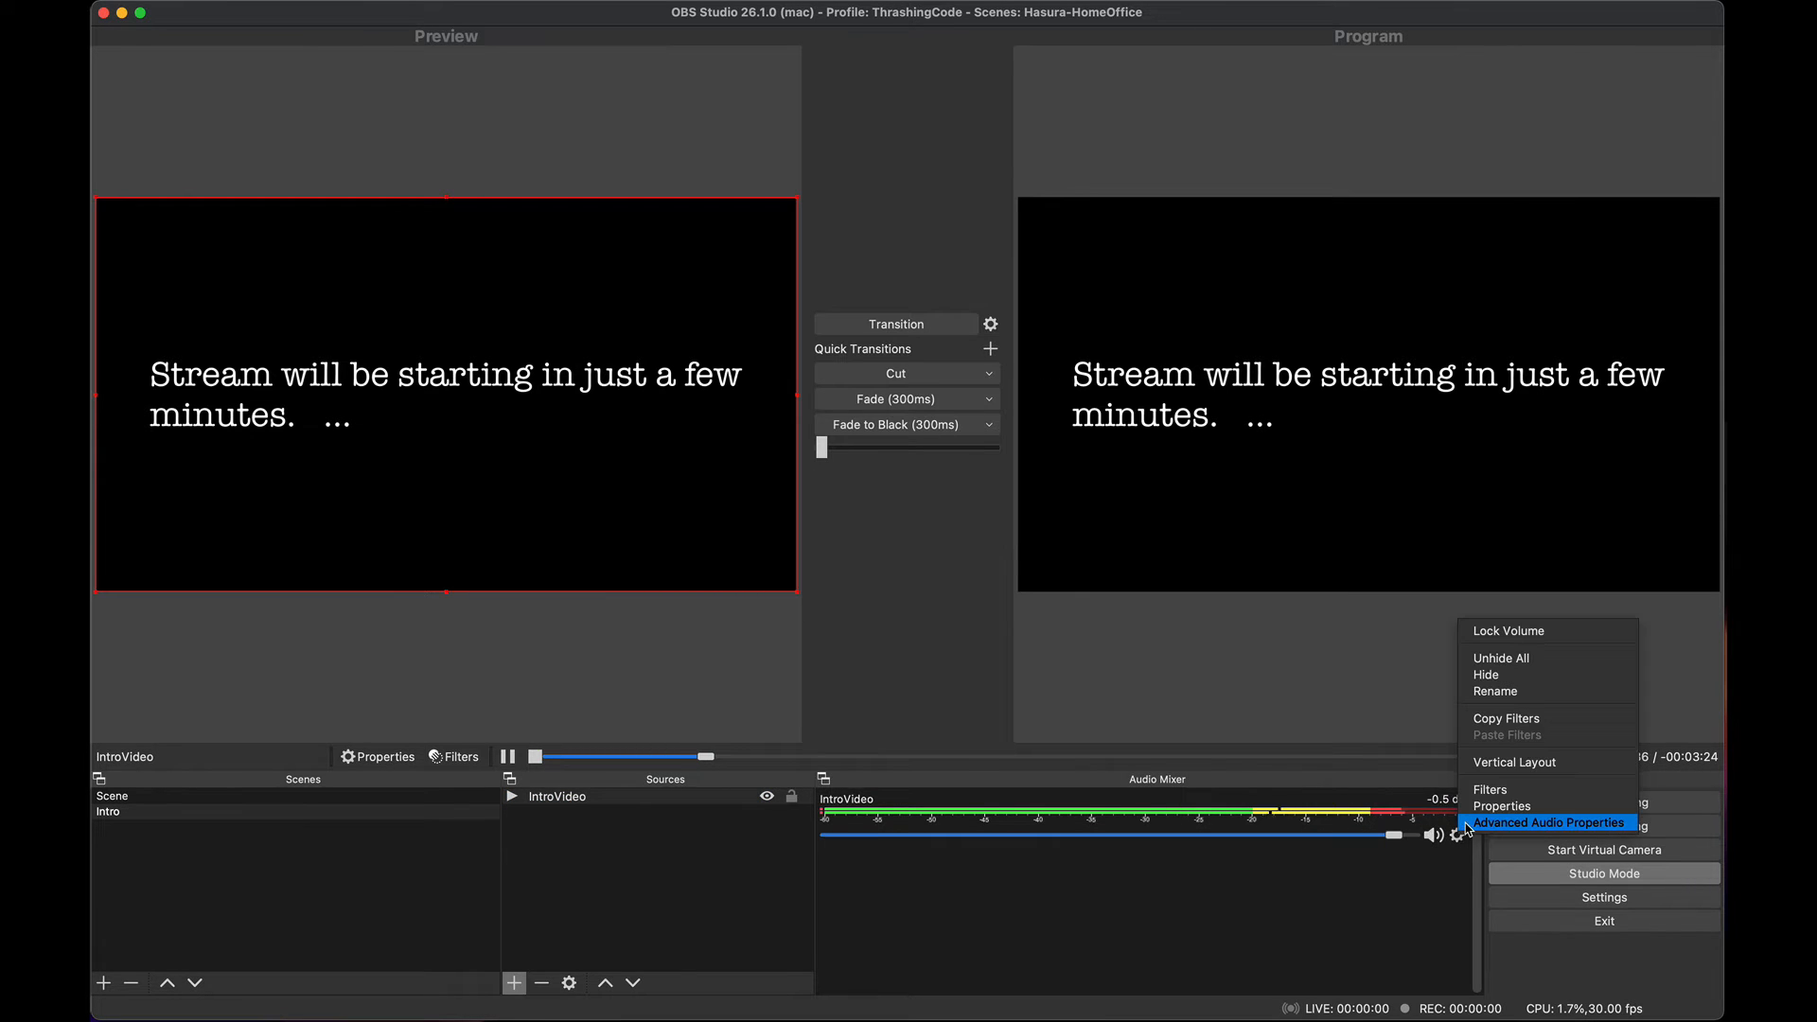
click(1549, 823)
click(1128, 396)
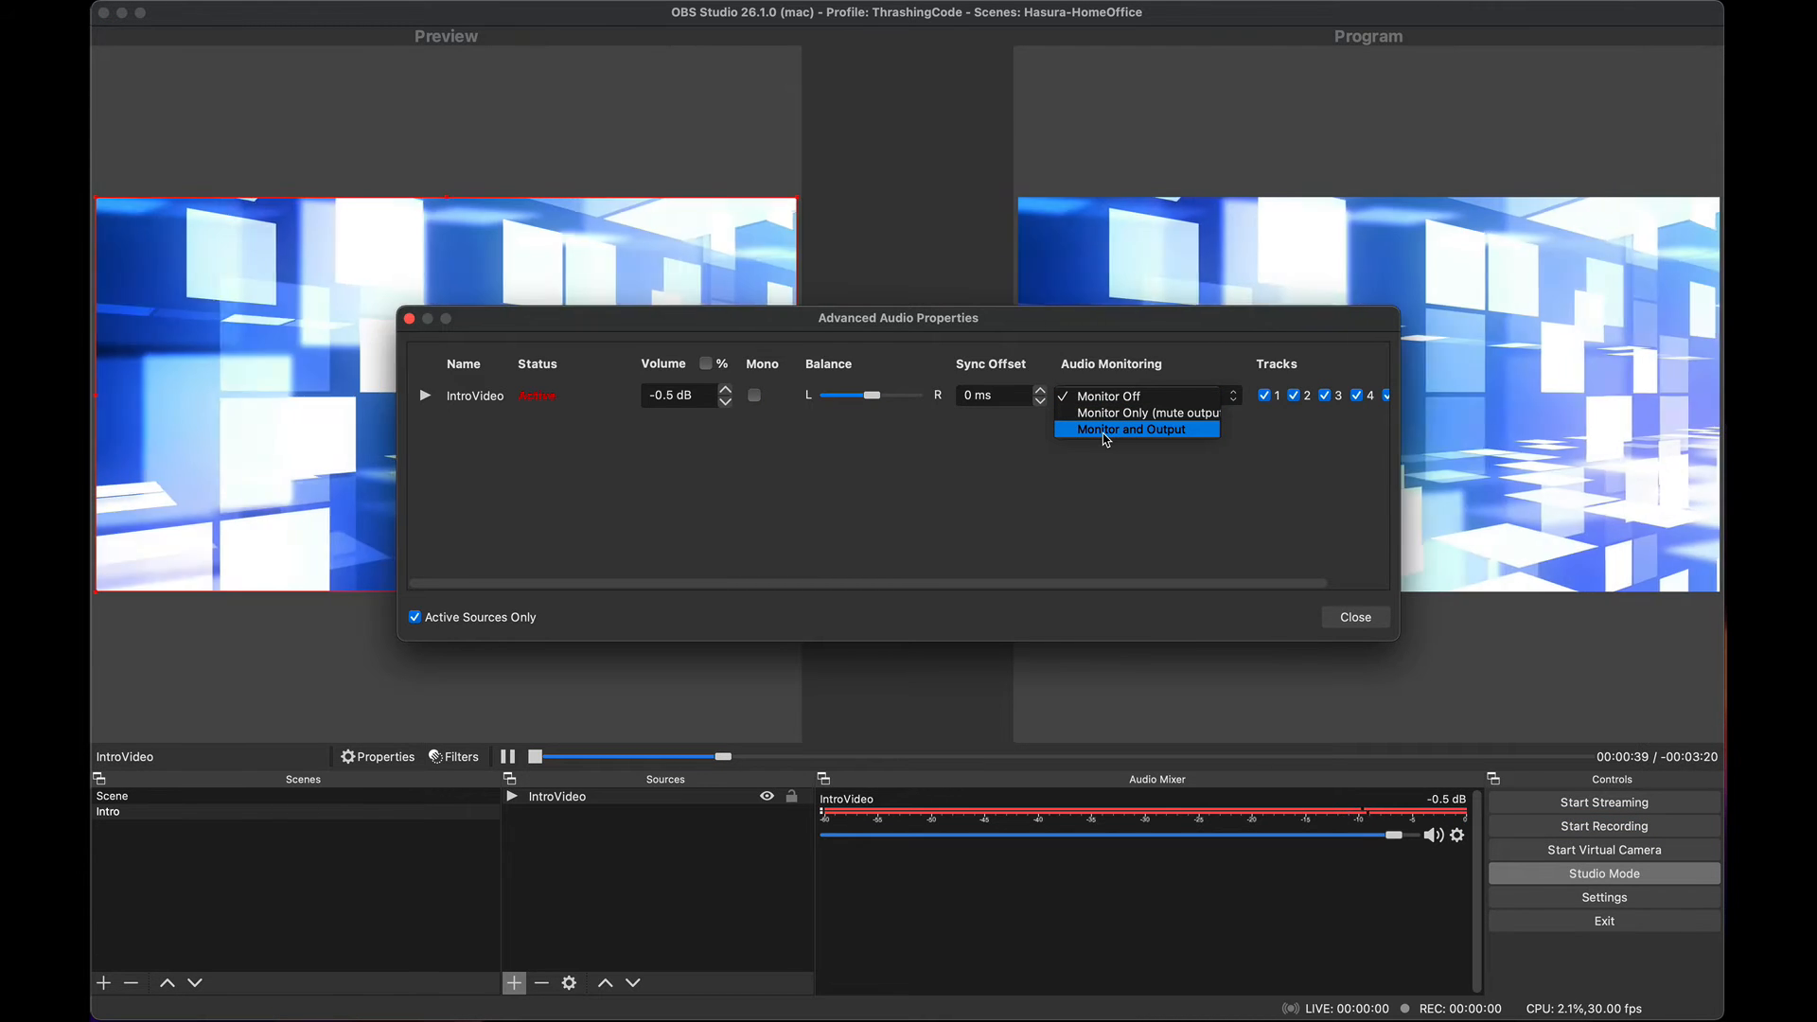
click(1184, 523)
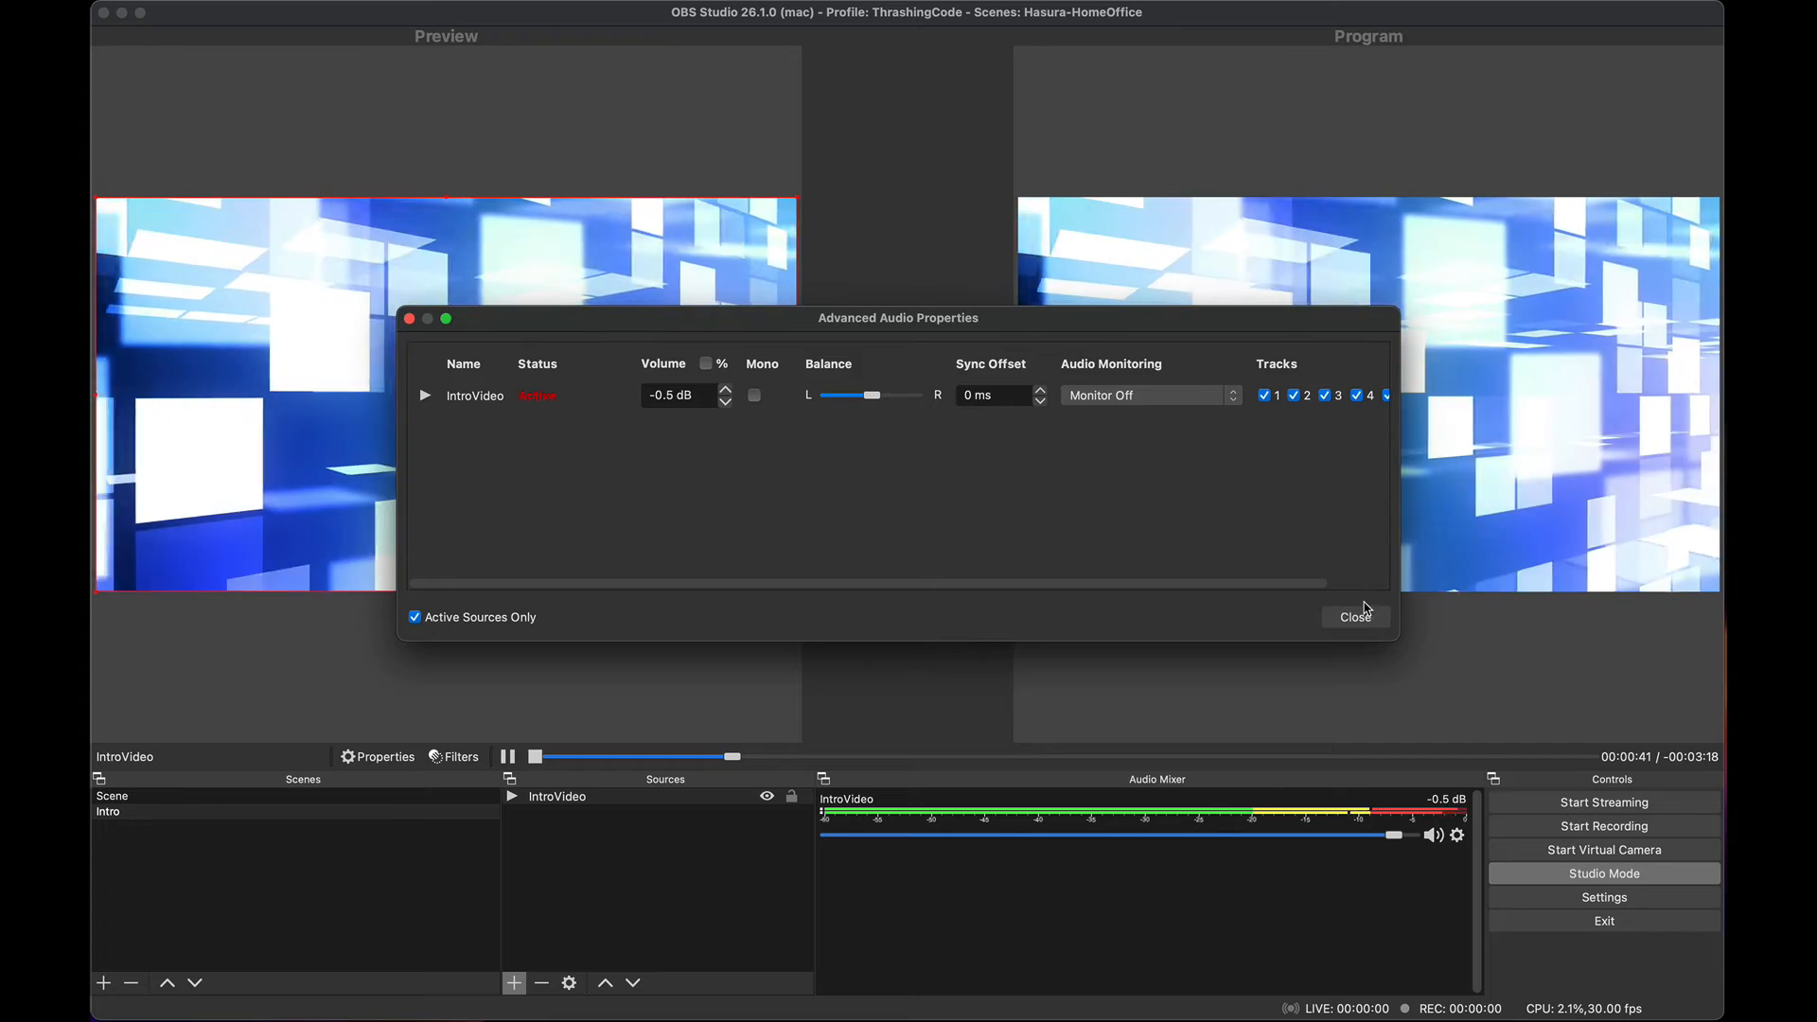
click(1355, 618)
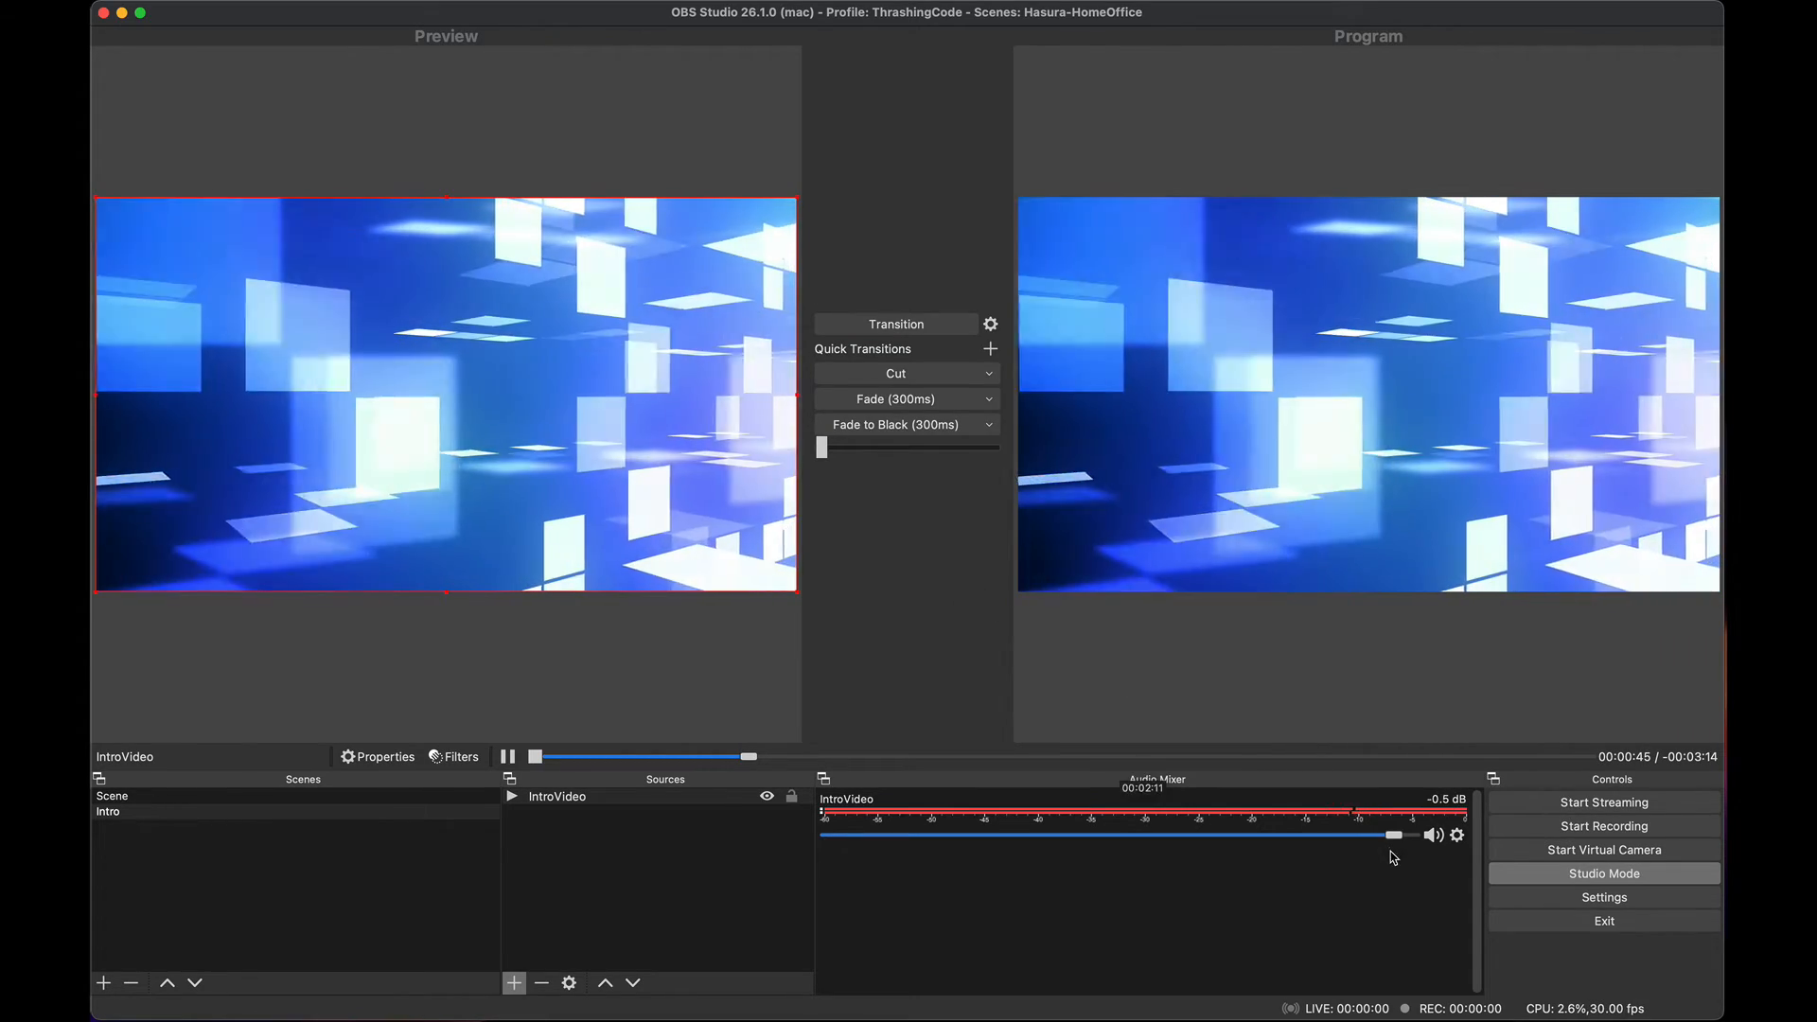
drag(1394, 836, 1247, 839)
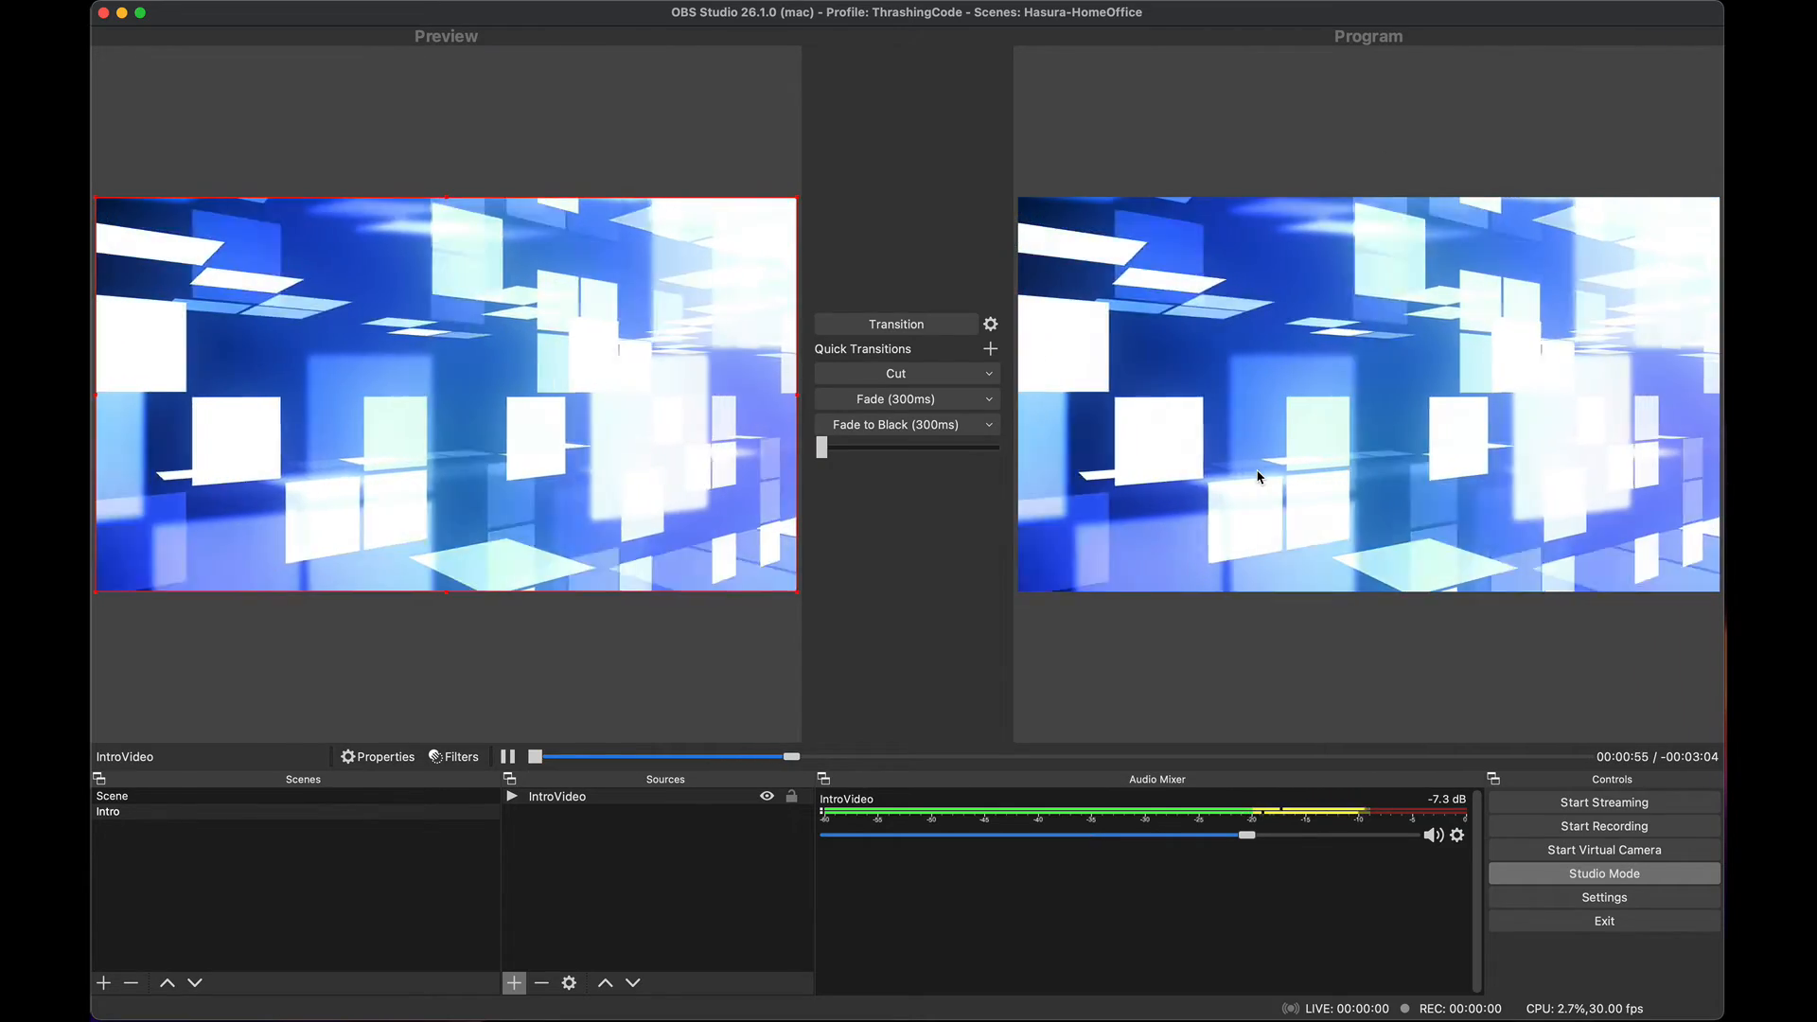
Step: Create a scene named Outtro and add a new media source named OuttroVideo to it
click(189, 890)
click(104, 983)
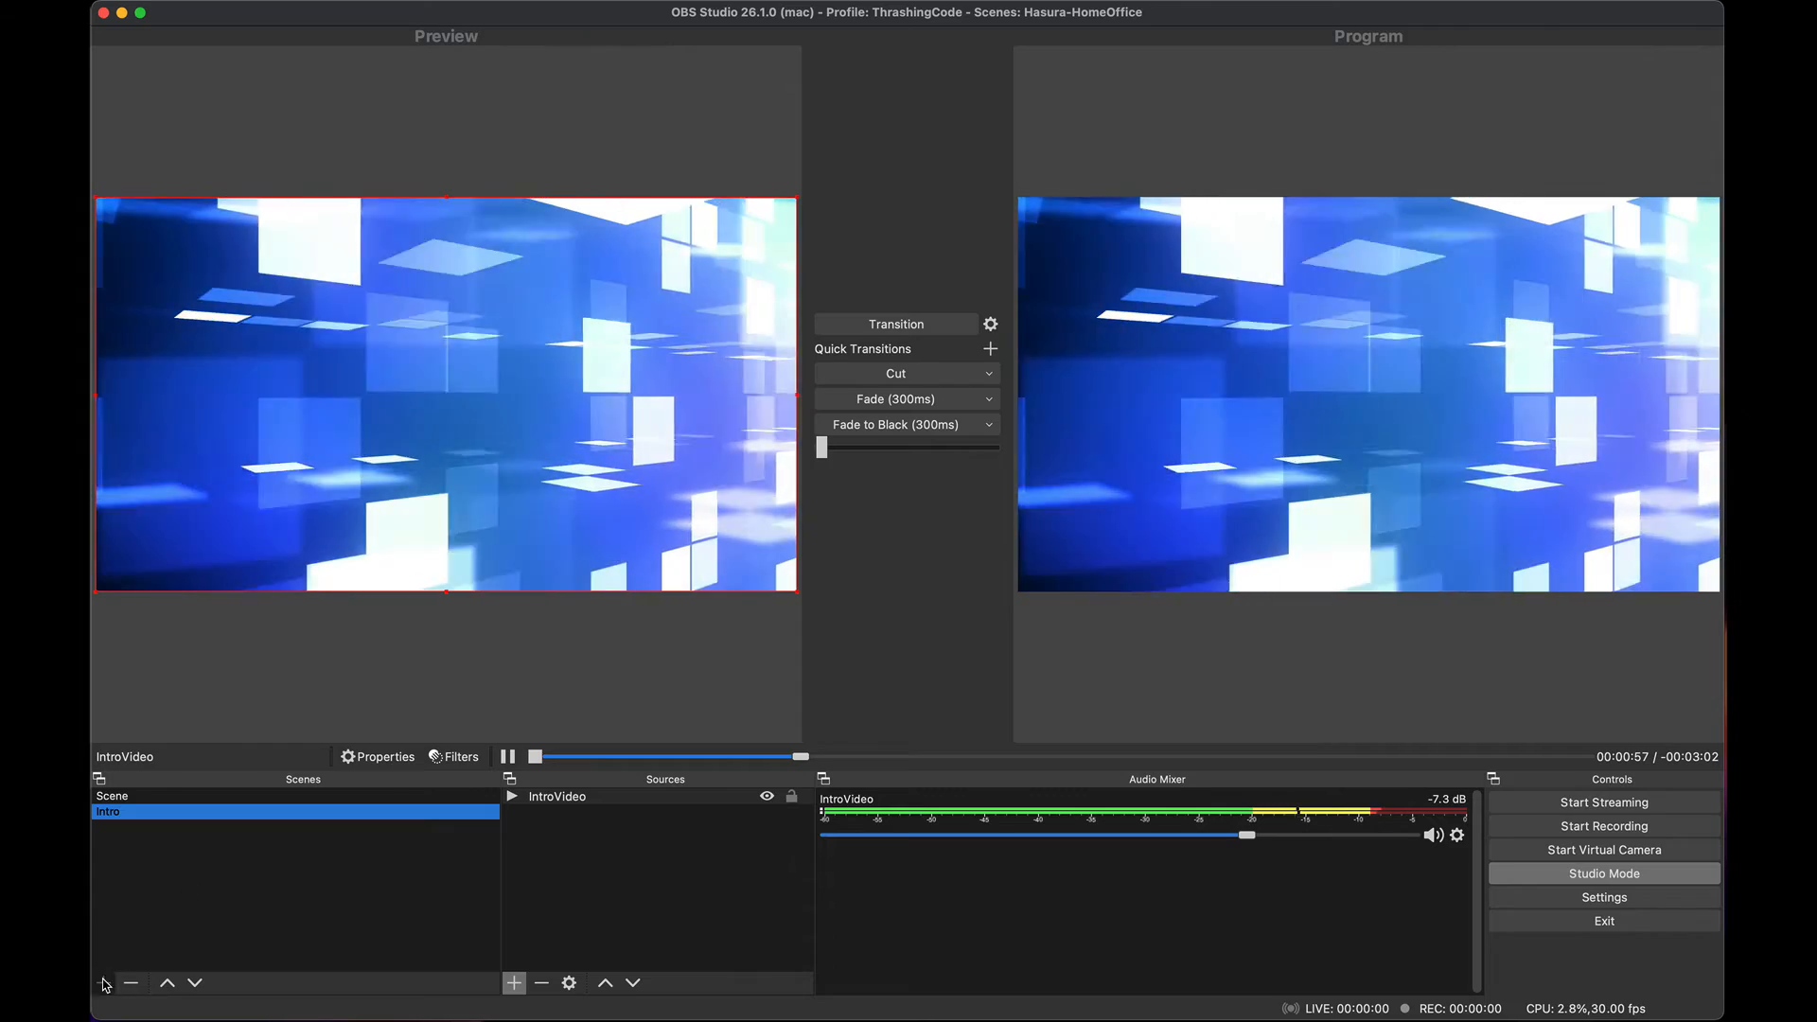
text(Outtro)
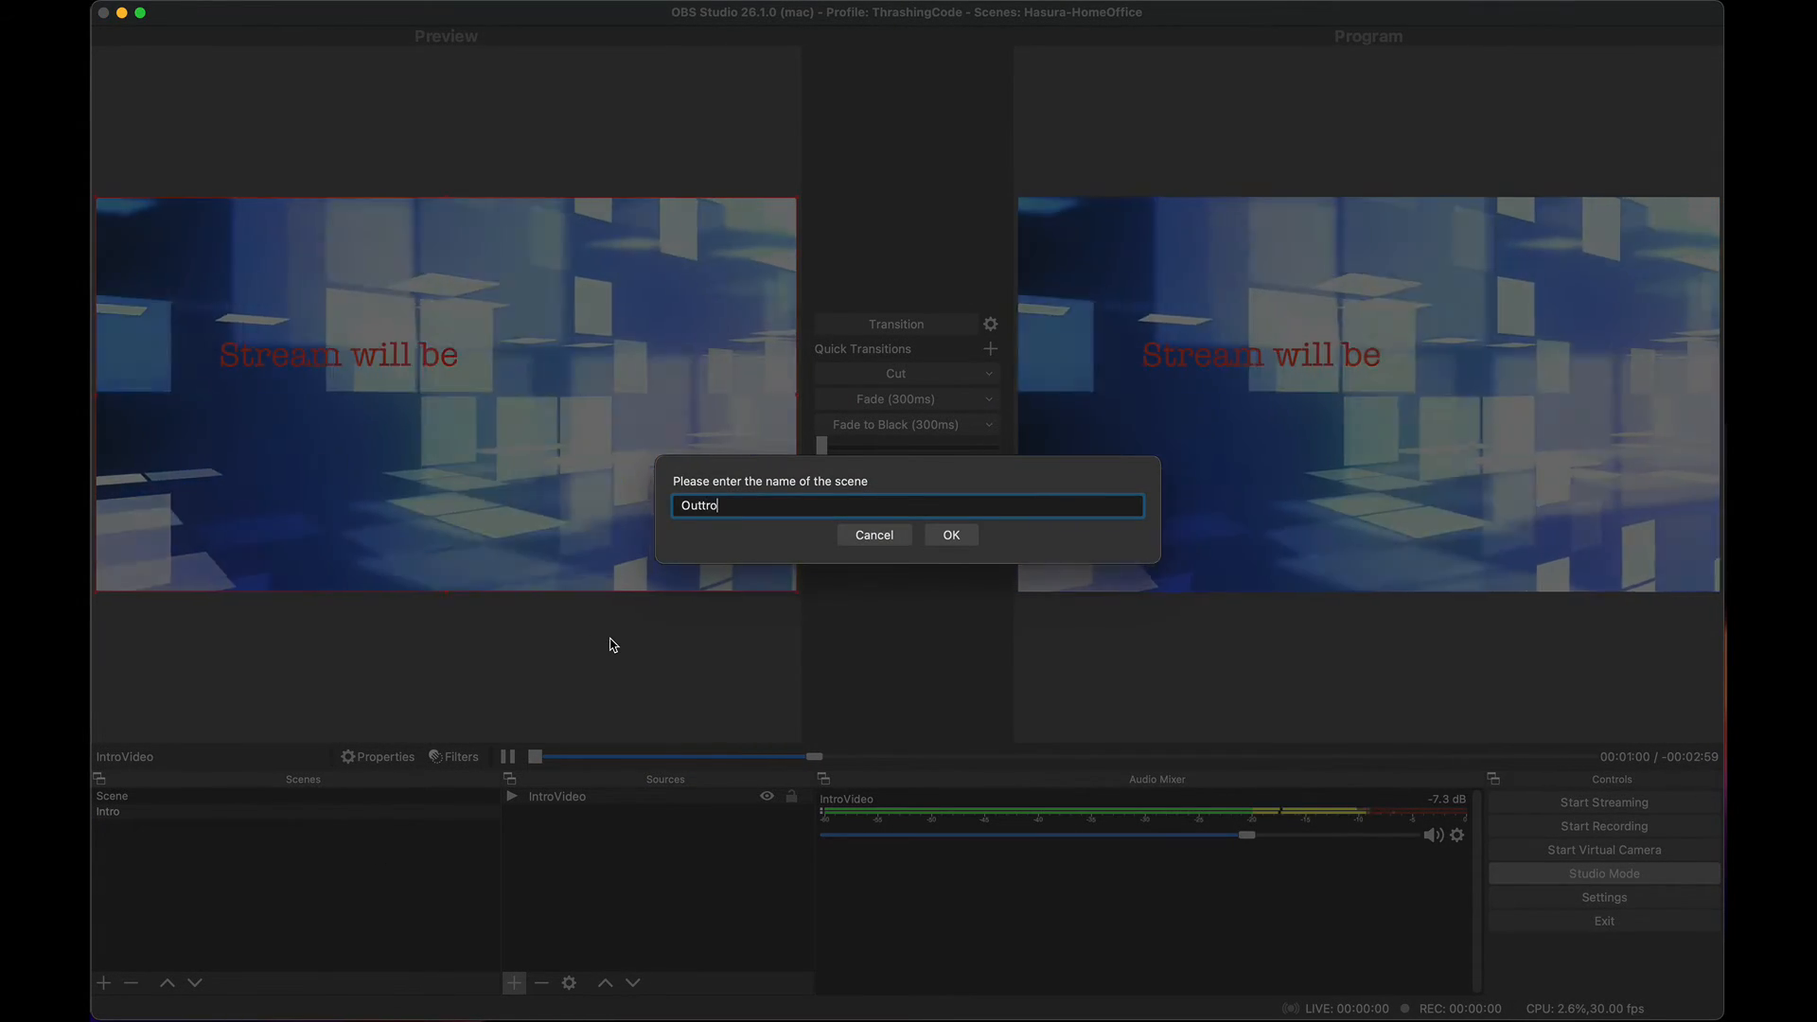
key(Return)
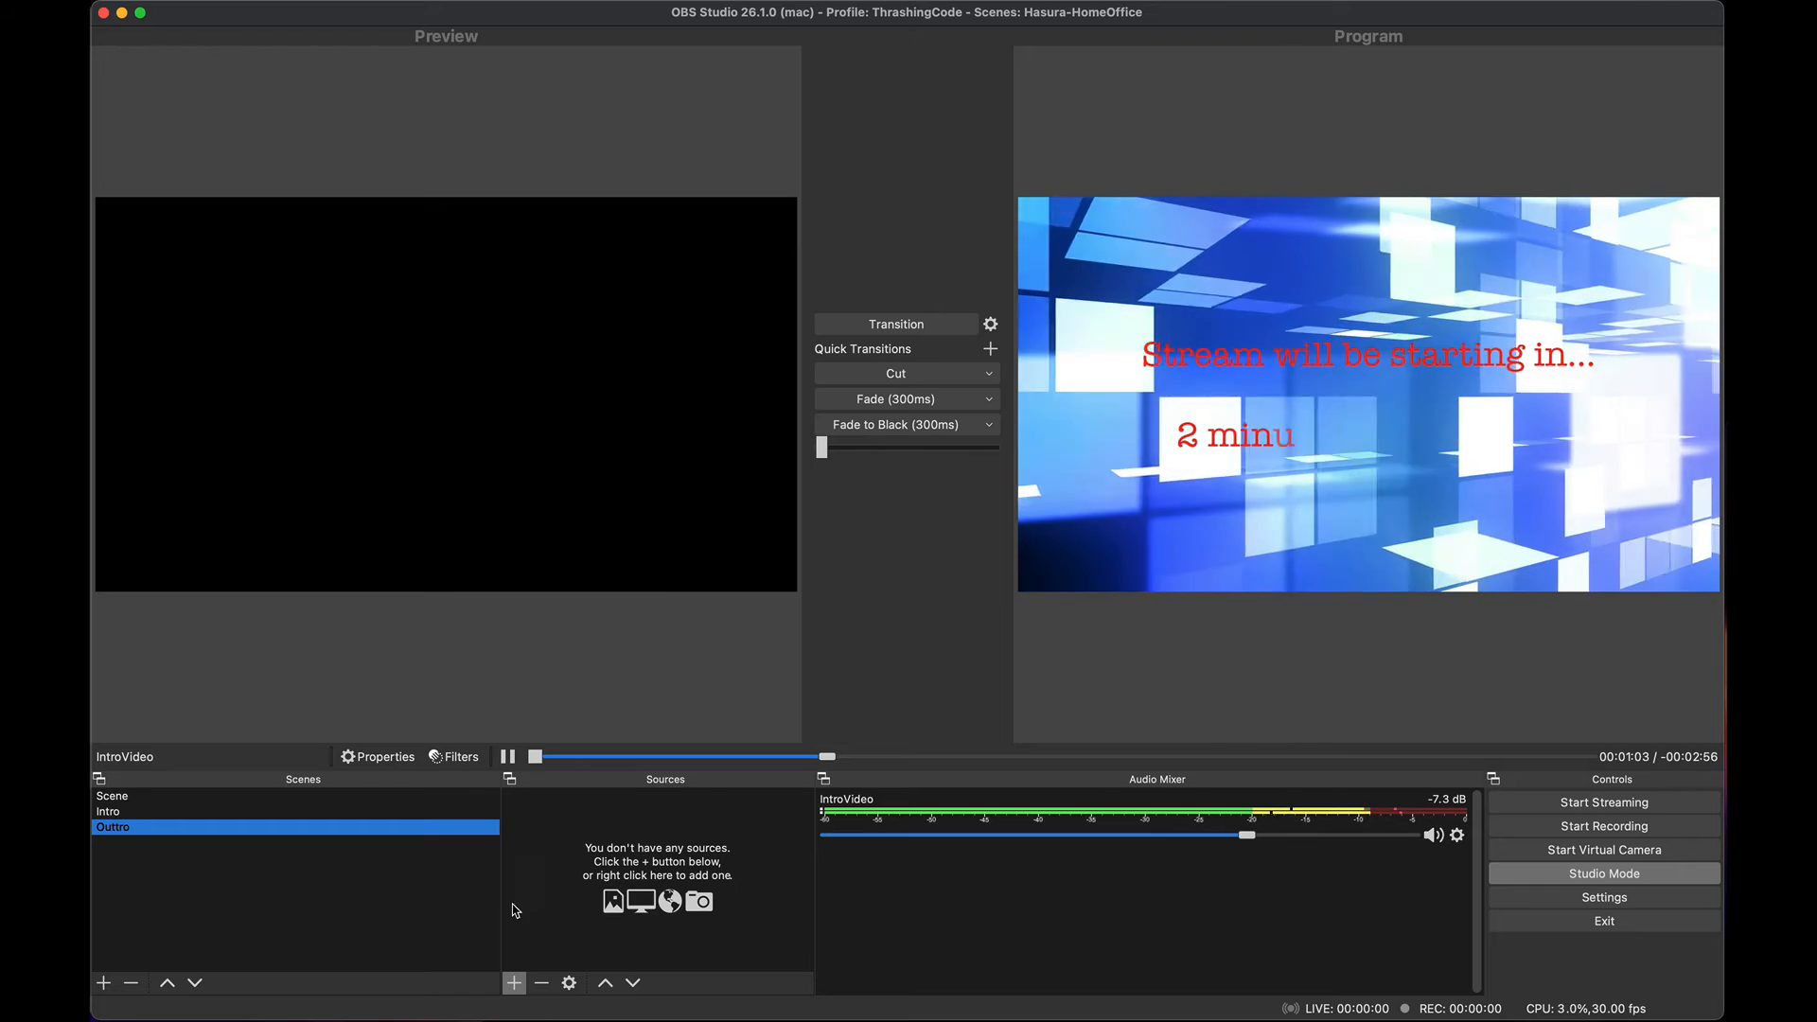
click(514, 982)
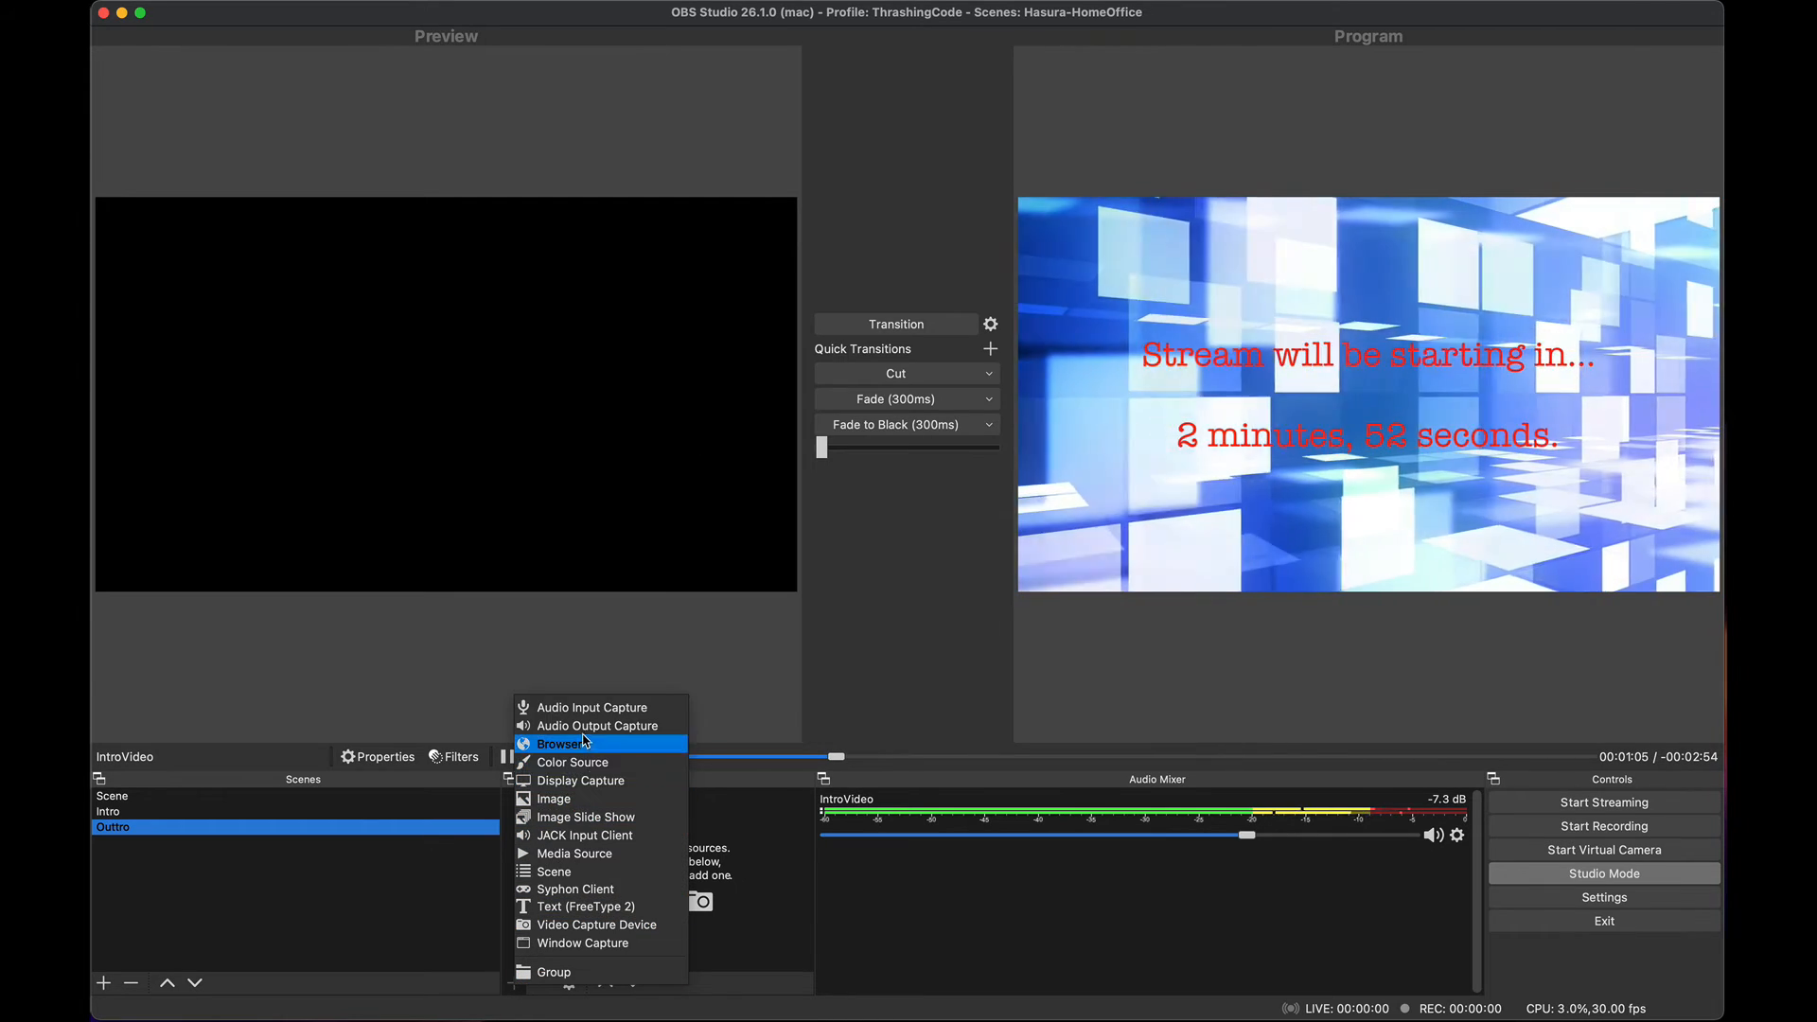
click(588, 855)
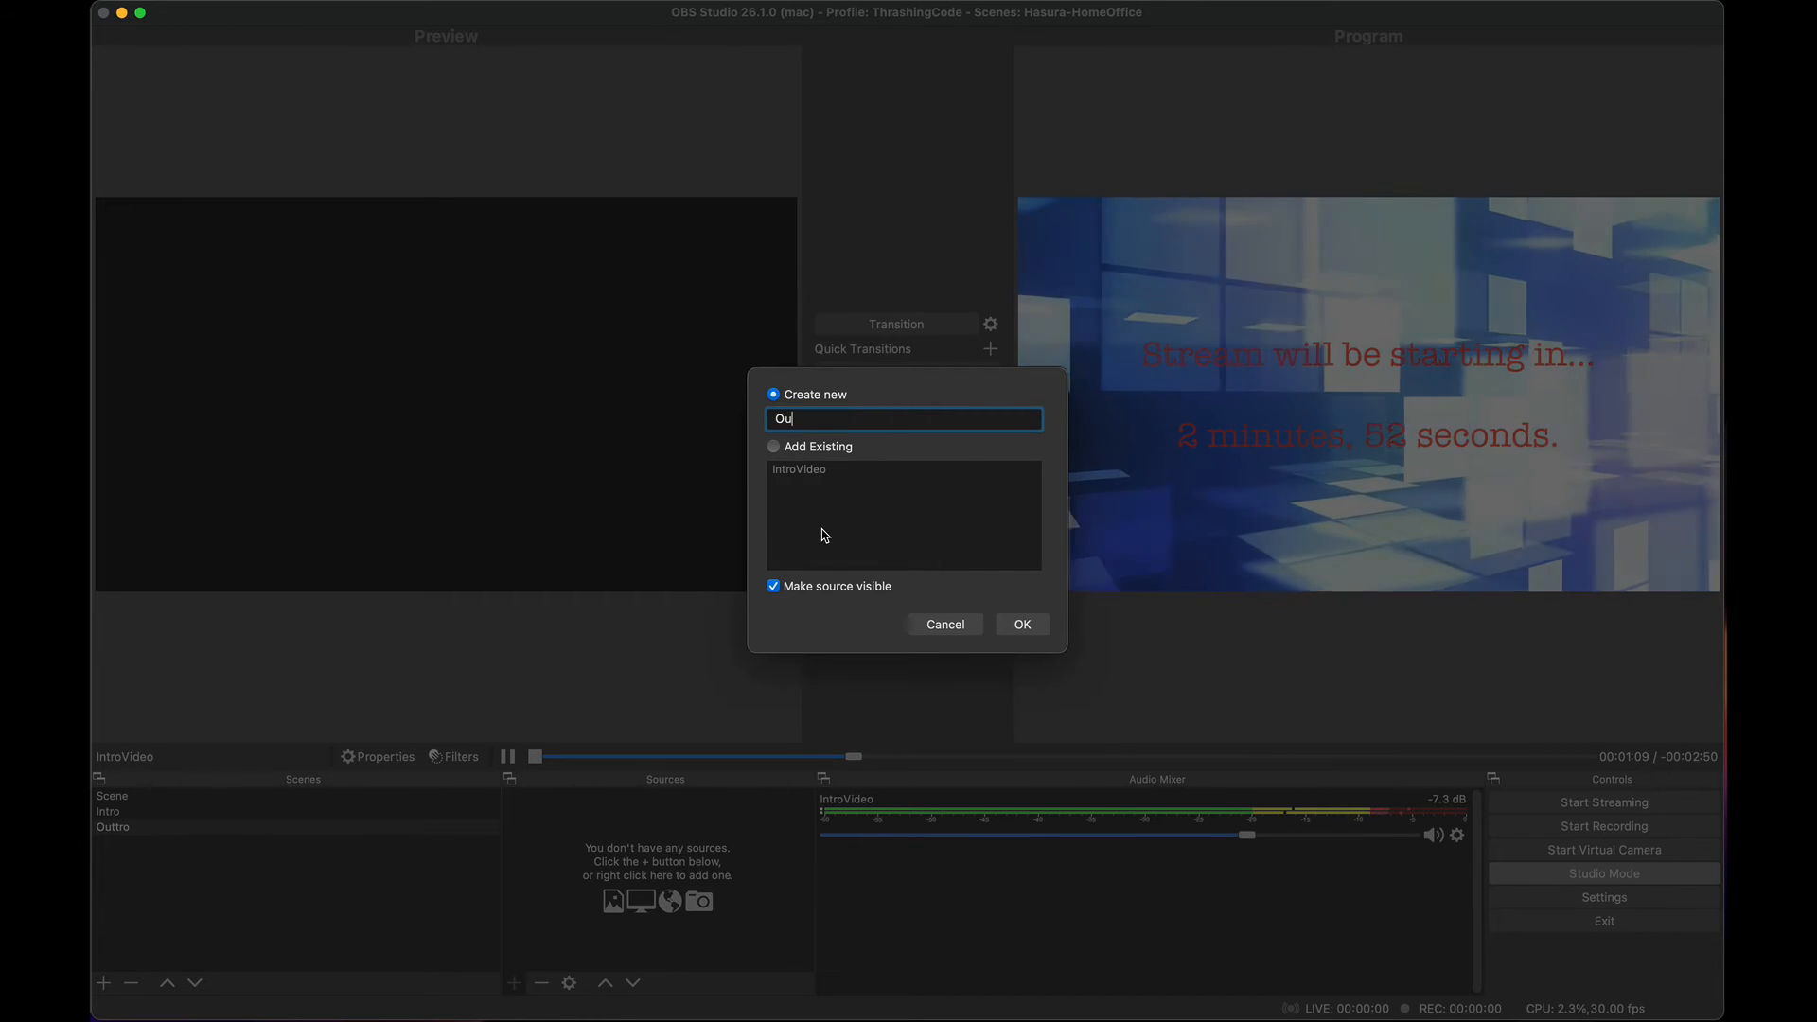
text(OuttroVideo)
key(Return)
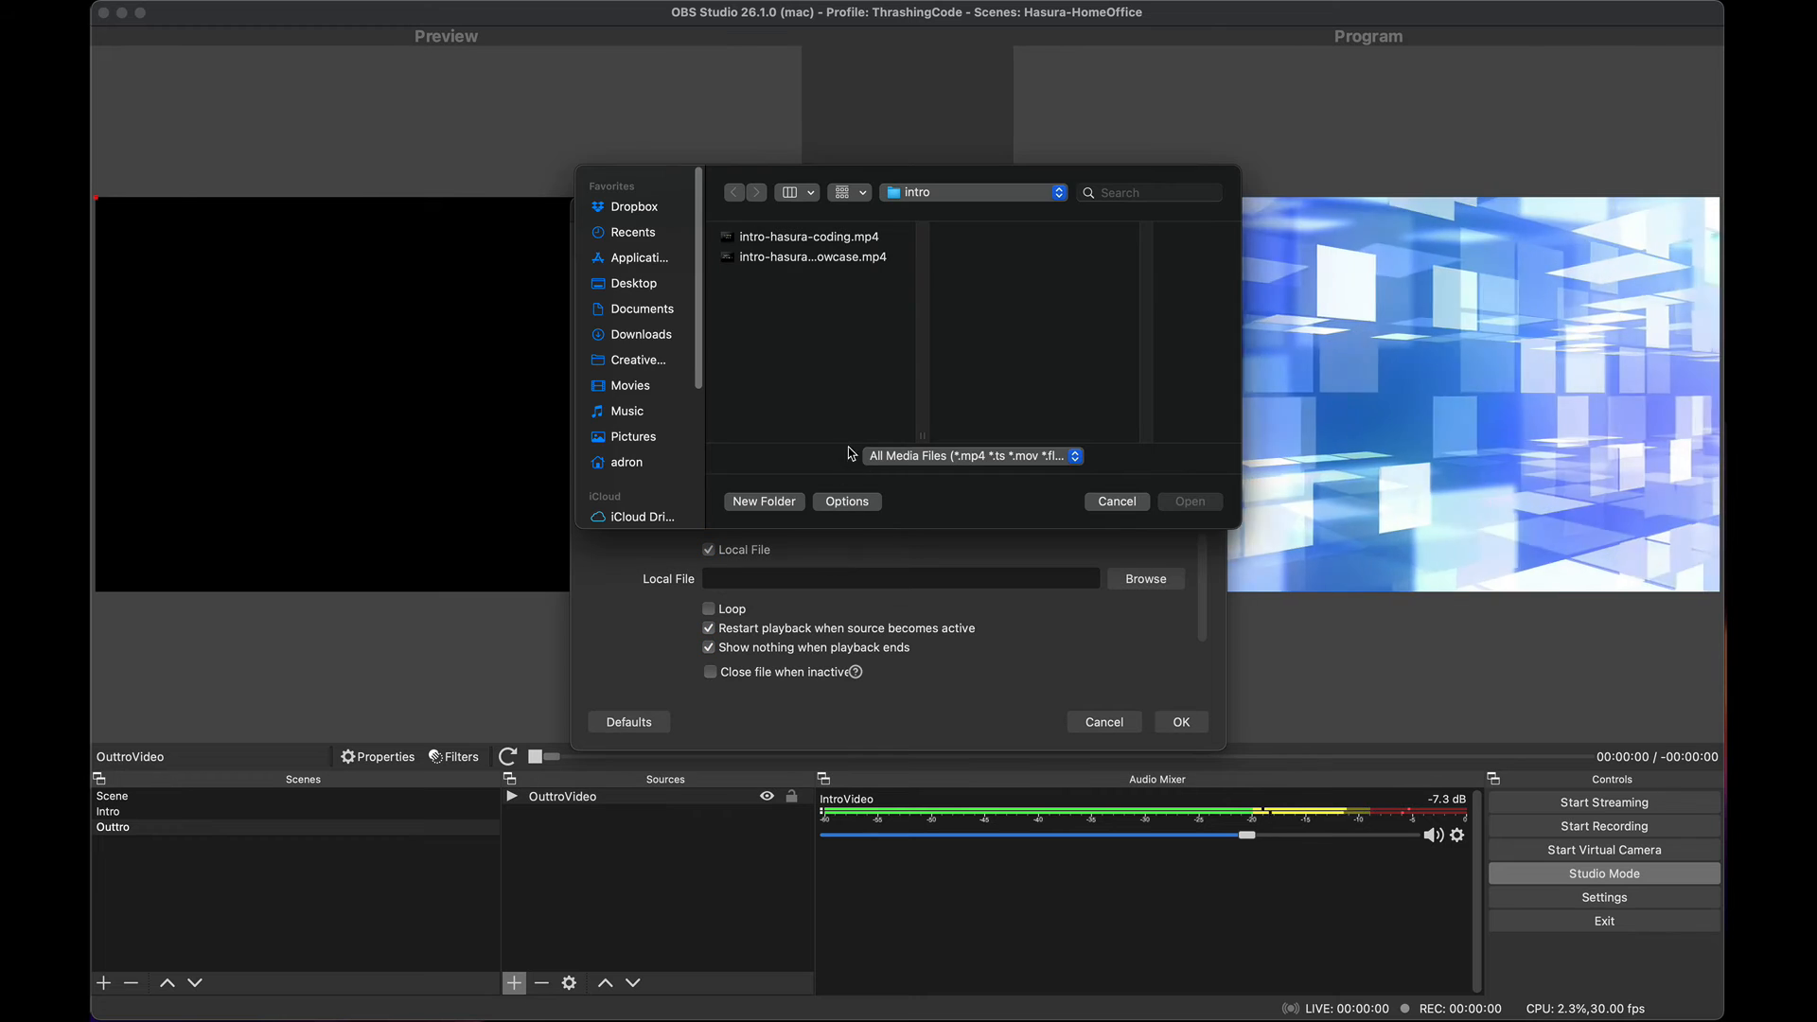
Step: Load outtro.mp4 from the outtro folder of Hasura Twitch in Dropbox as OuttroVideo's local file
click(904, 194)
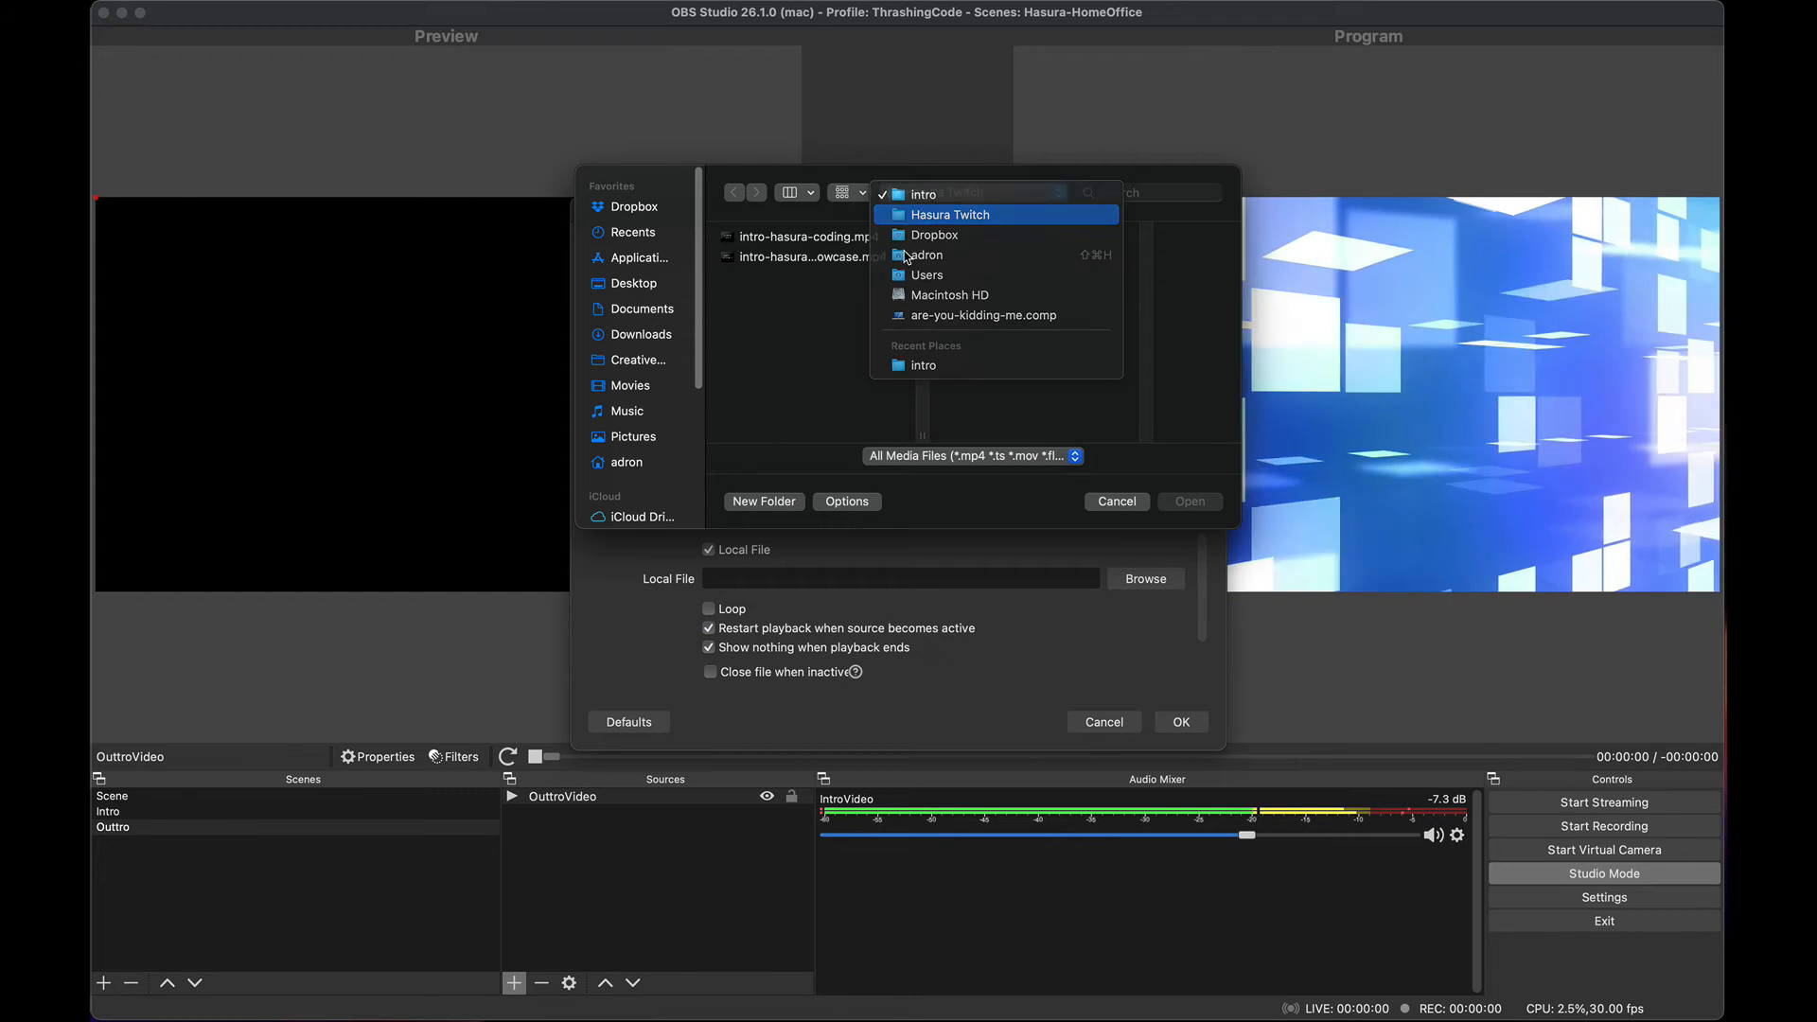
click(947, 211)
click(980, 318)
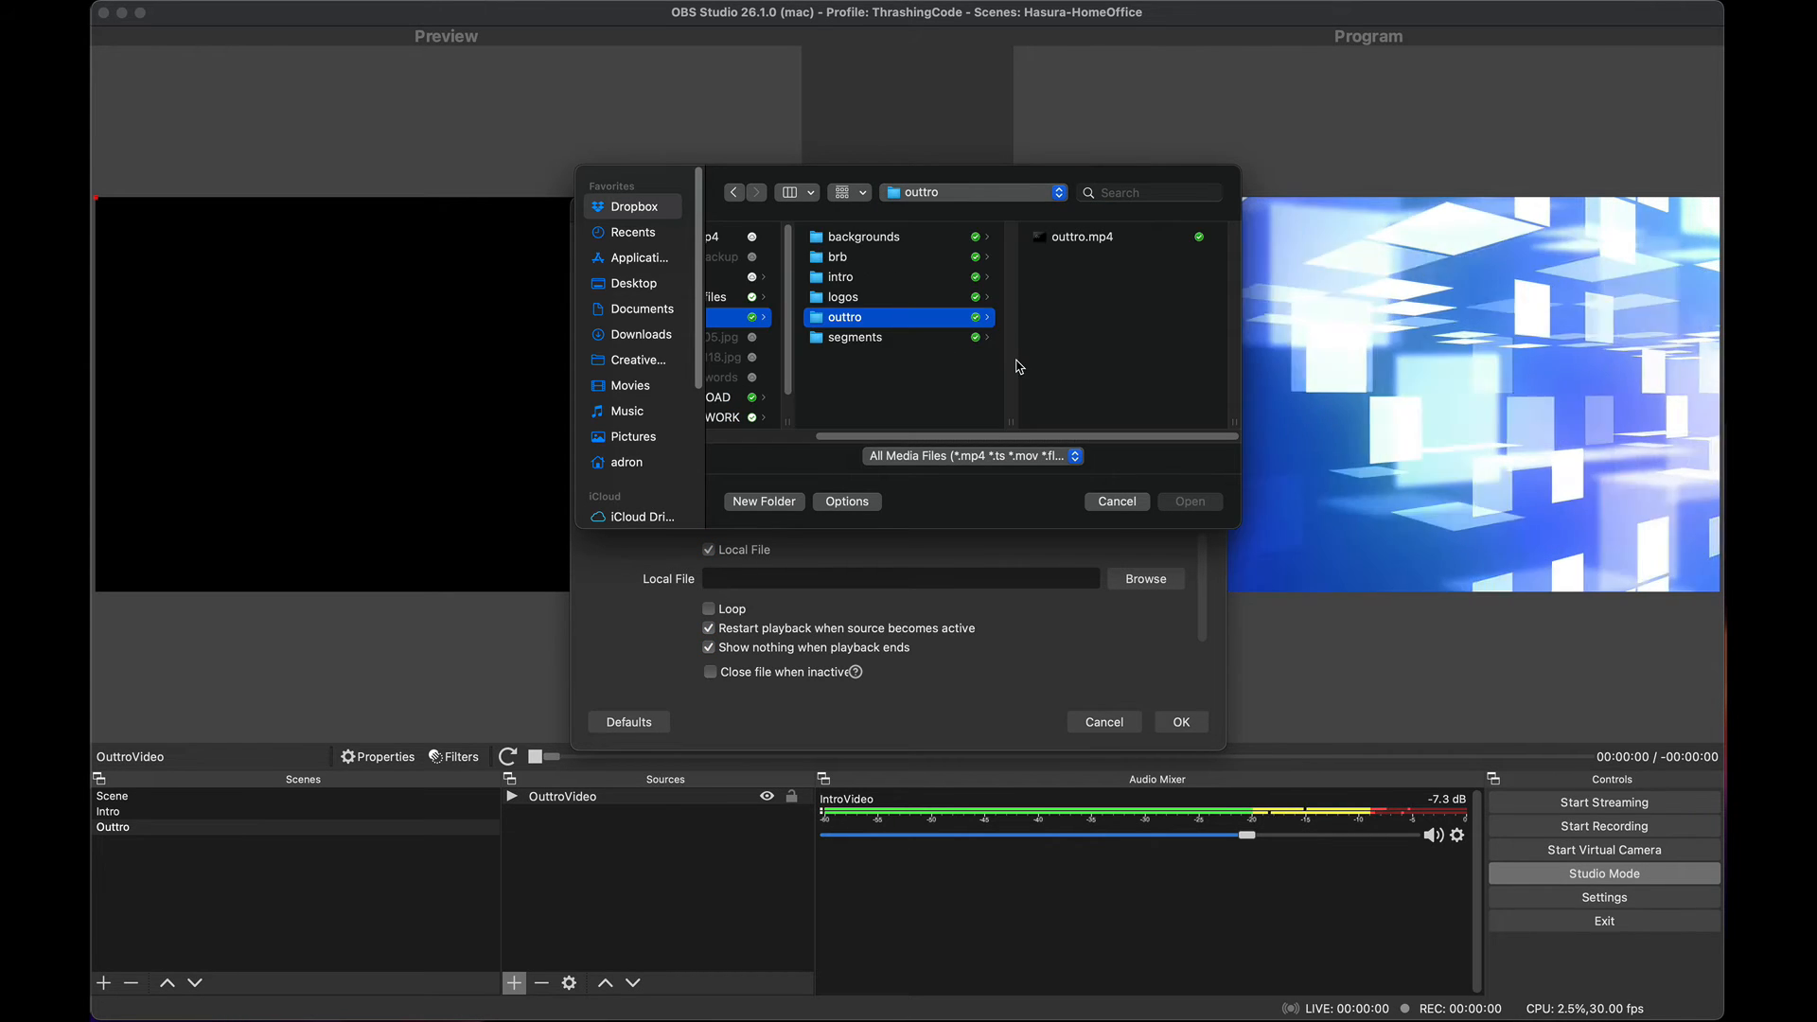
click(1185, 502)
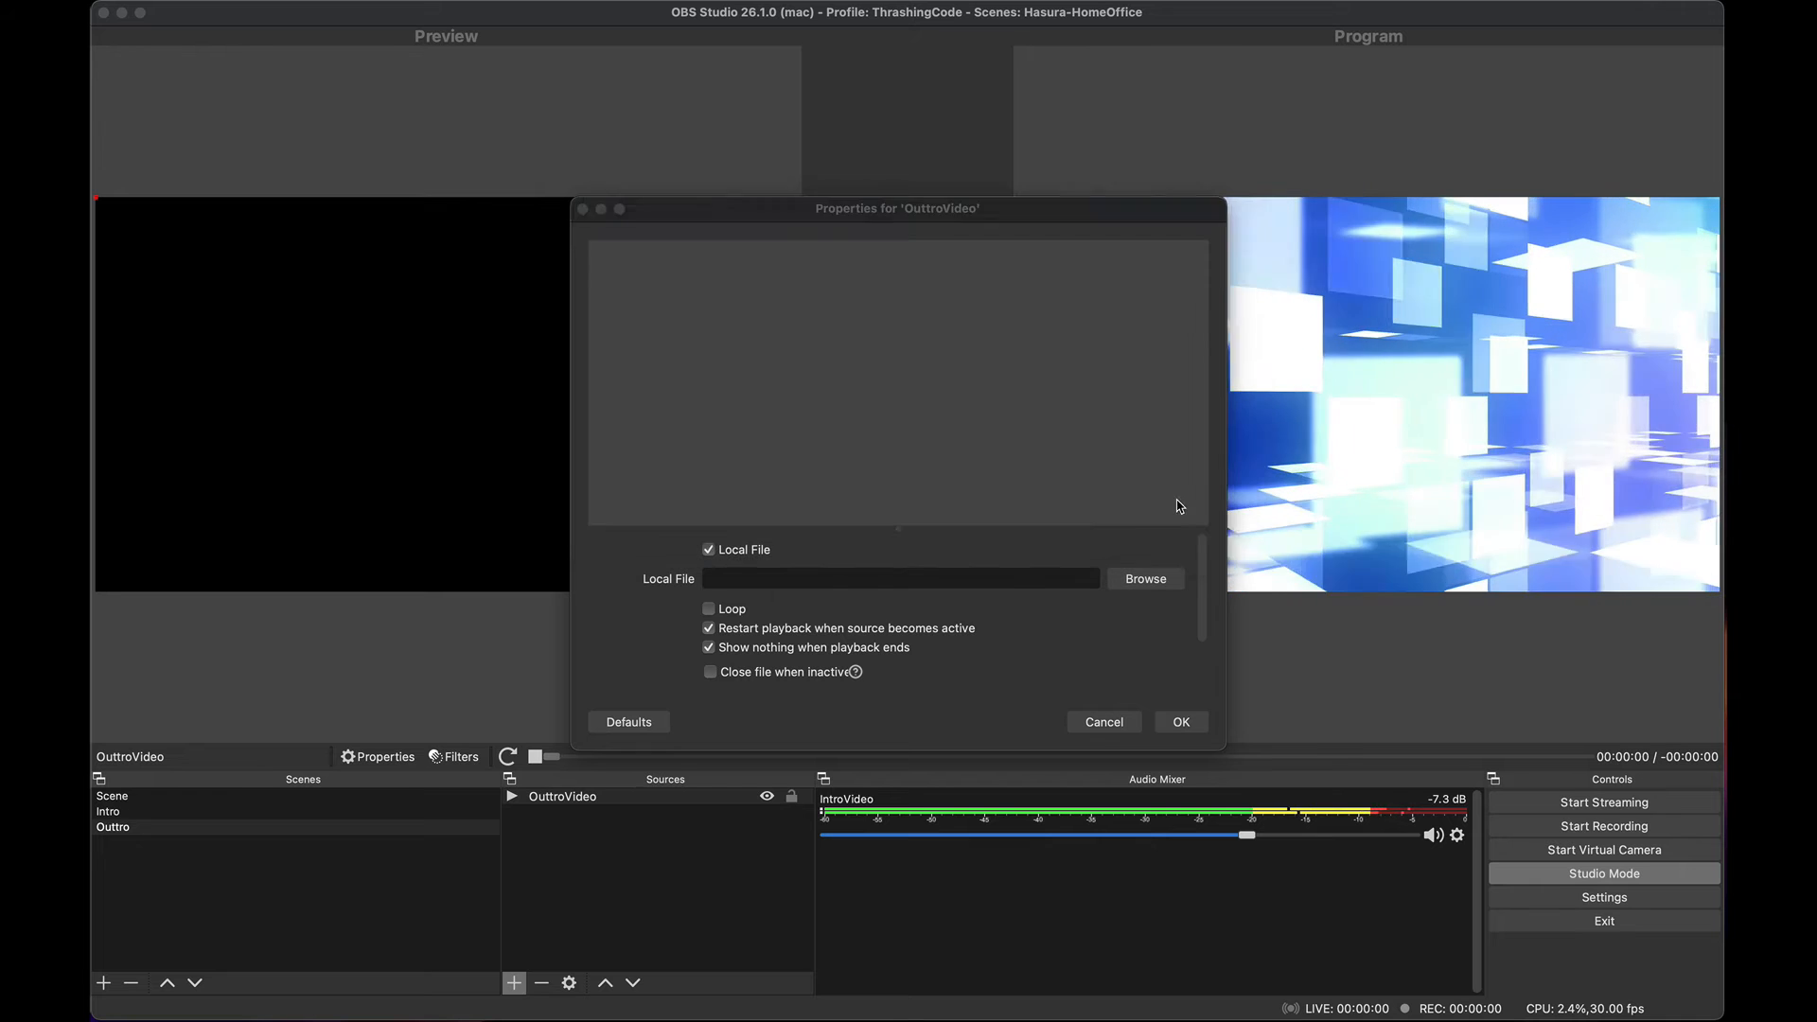
click(1180, 724)
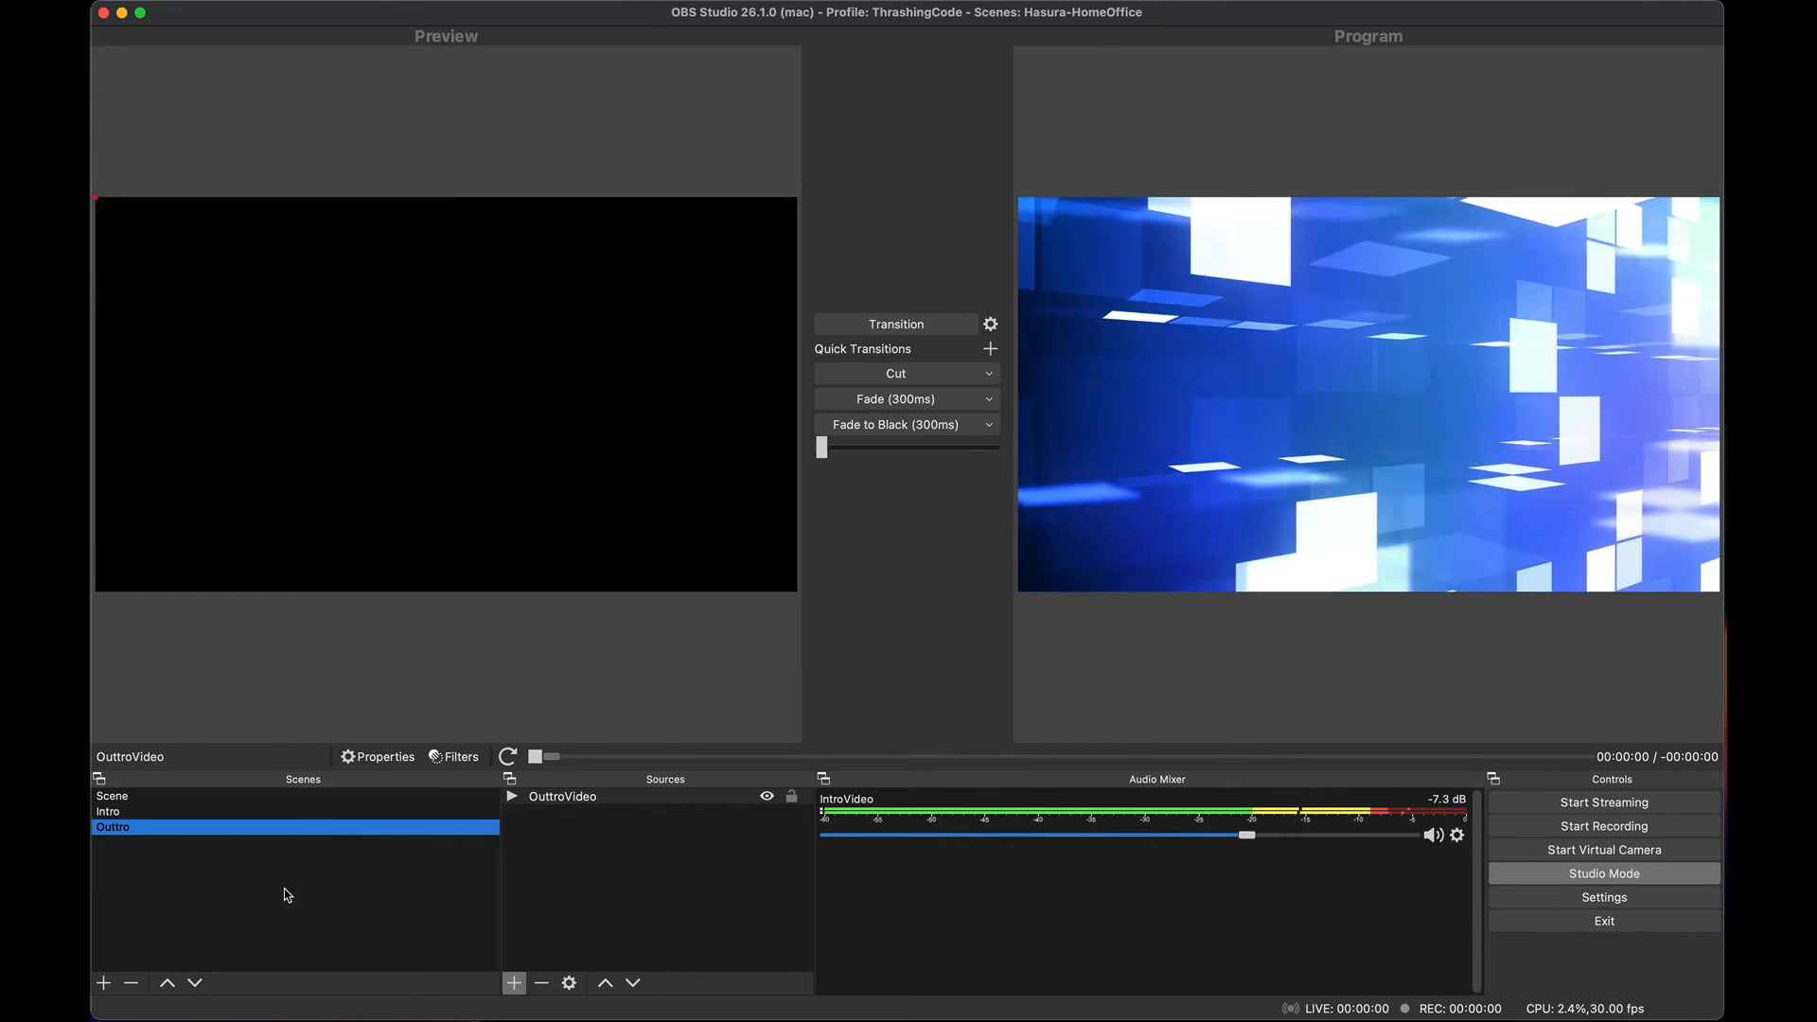
Step: Create a scene named BRB and add a new media source named BRBVideo to it
click(102, 984)
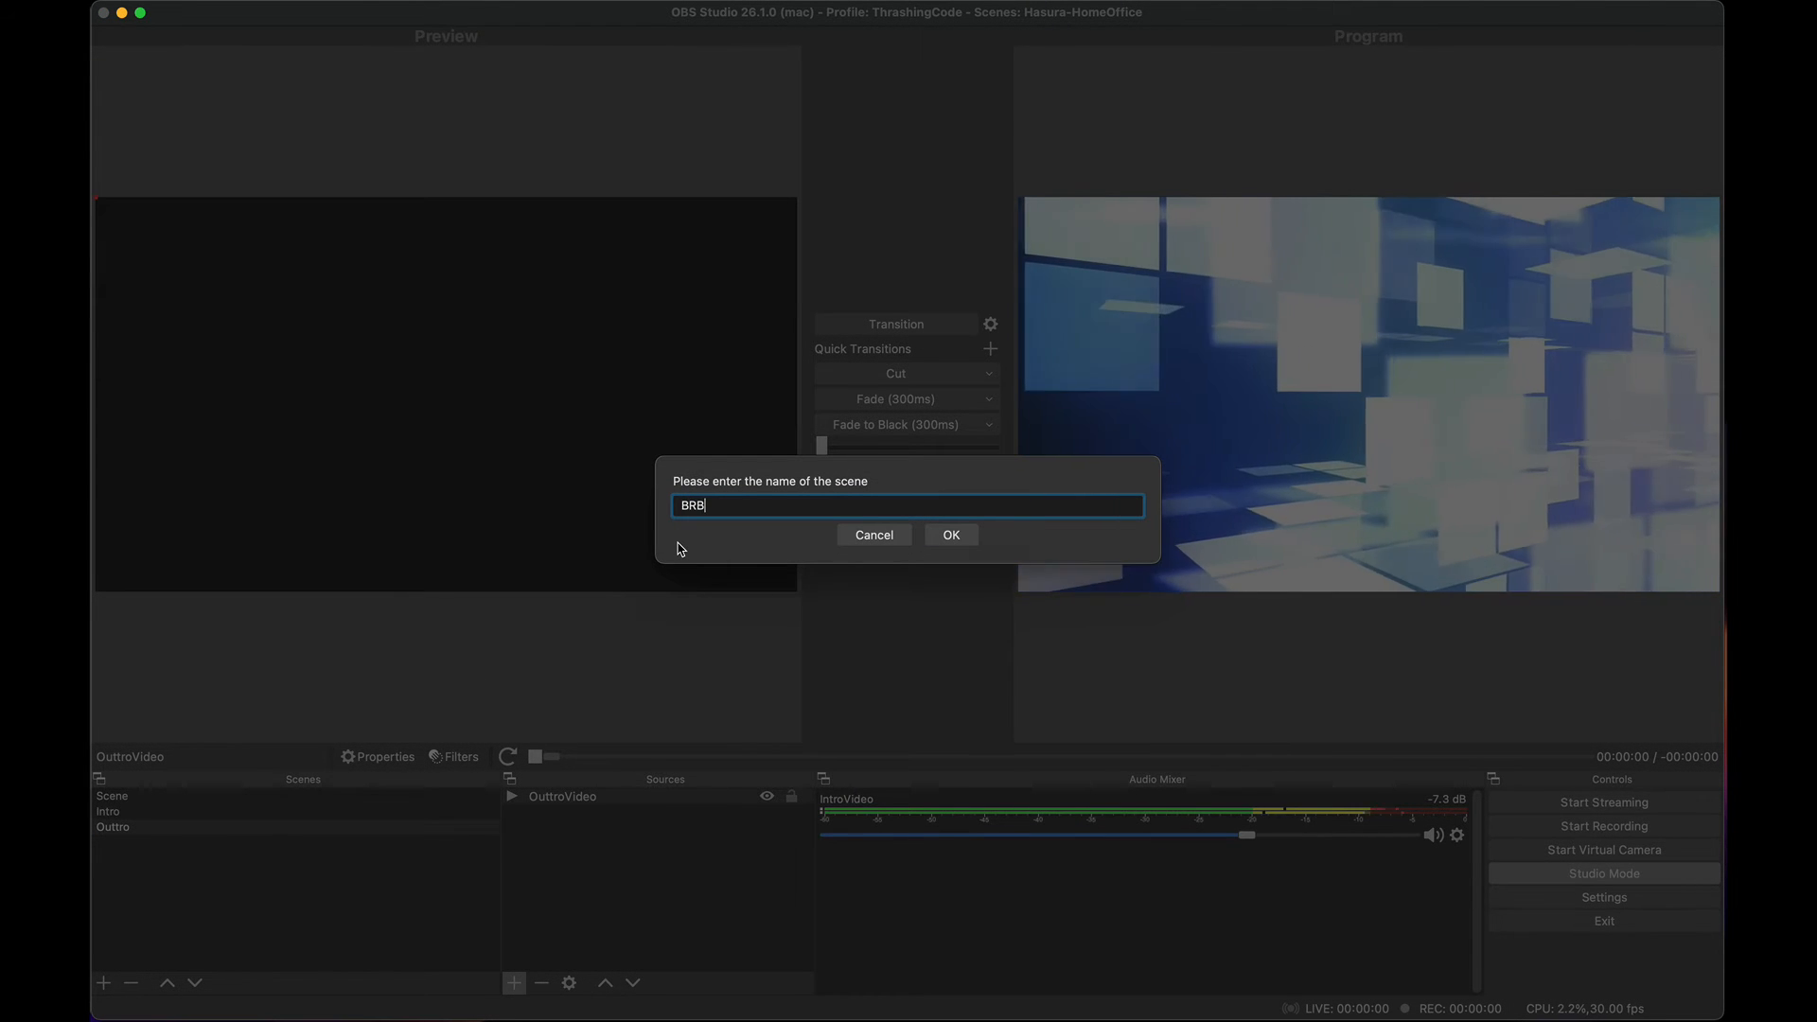
key(Return)
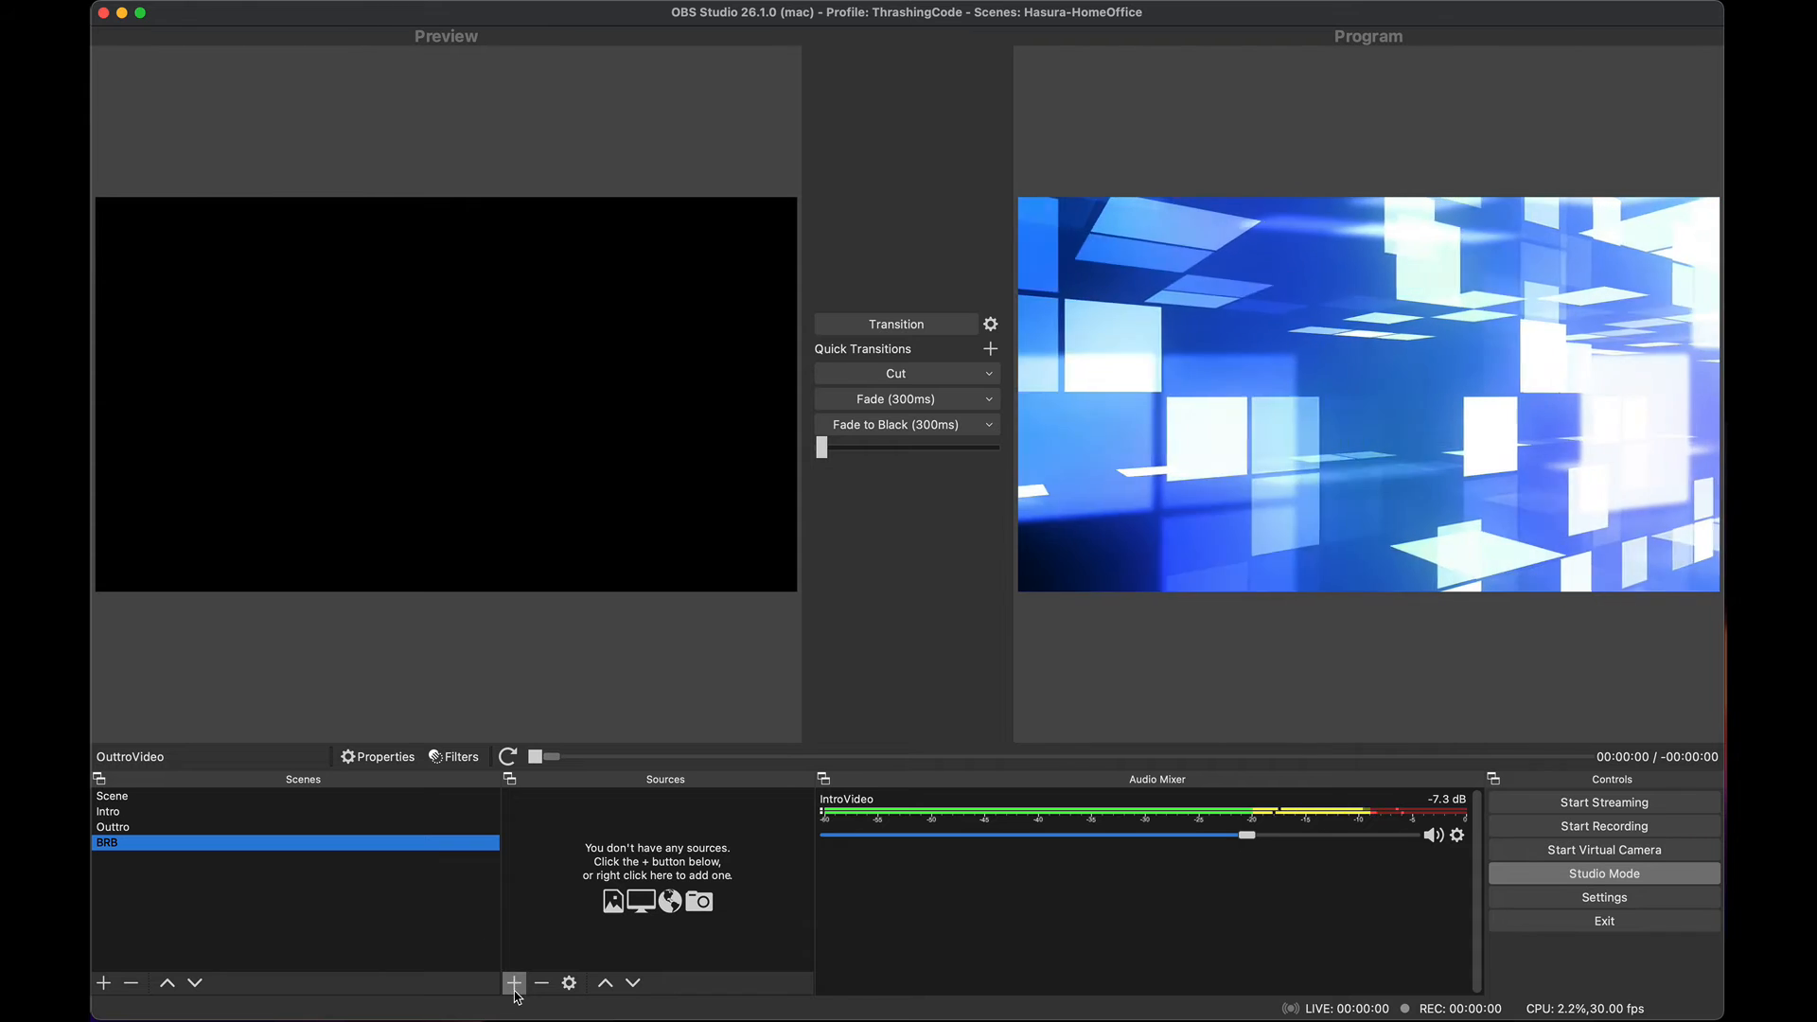
click(514, 982)
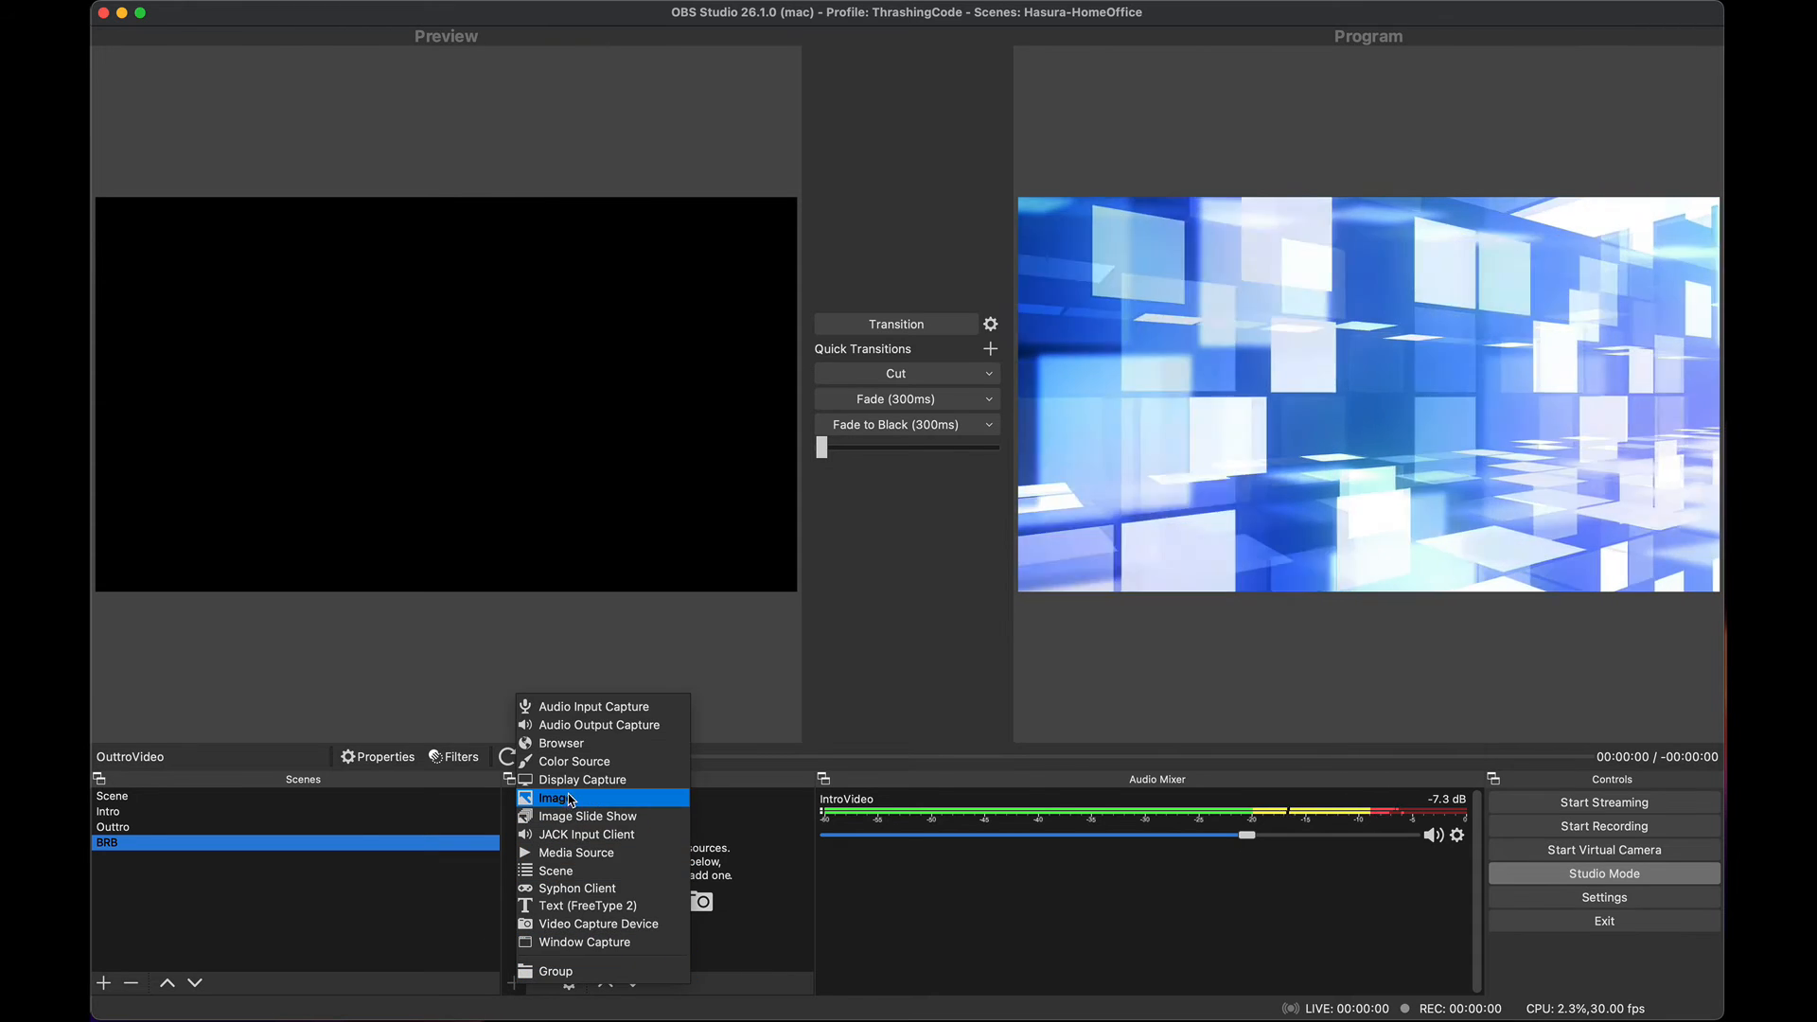
click(568, 853)
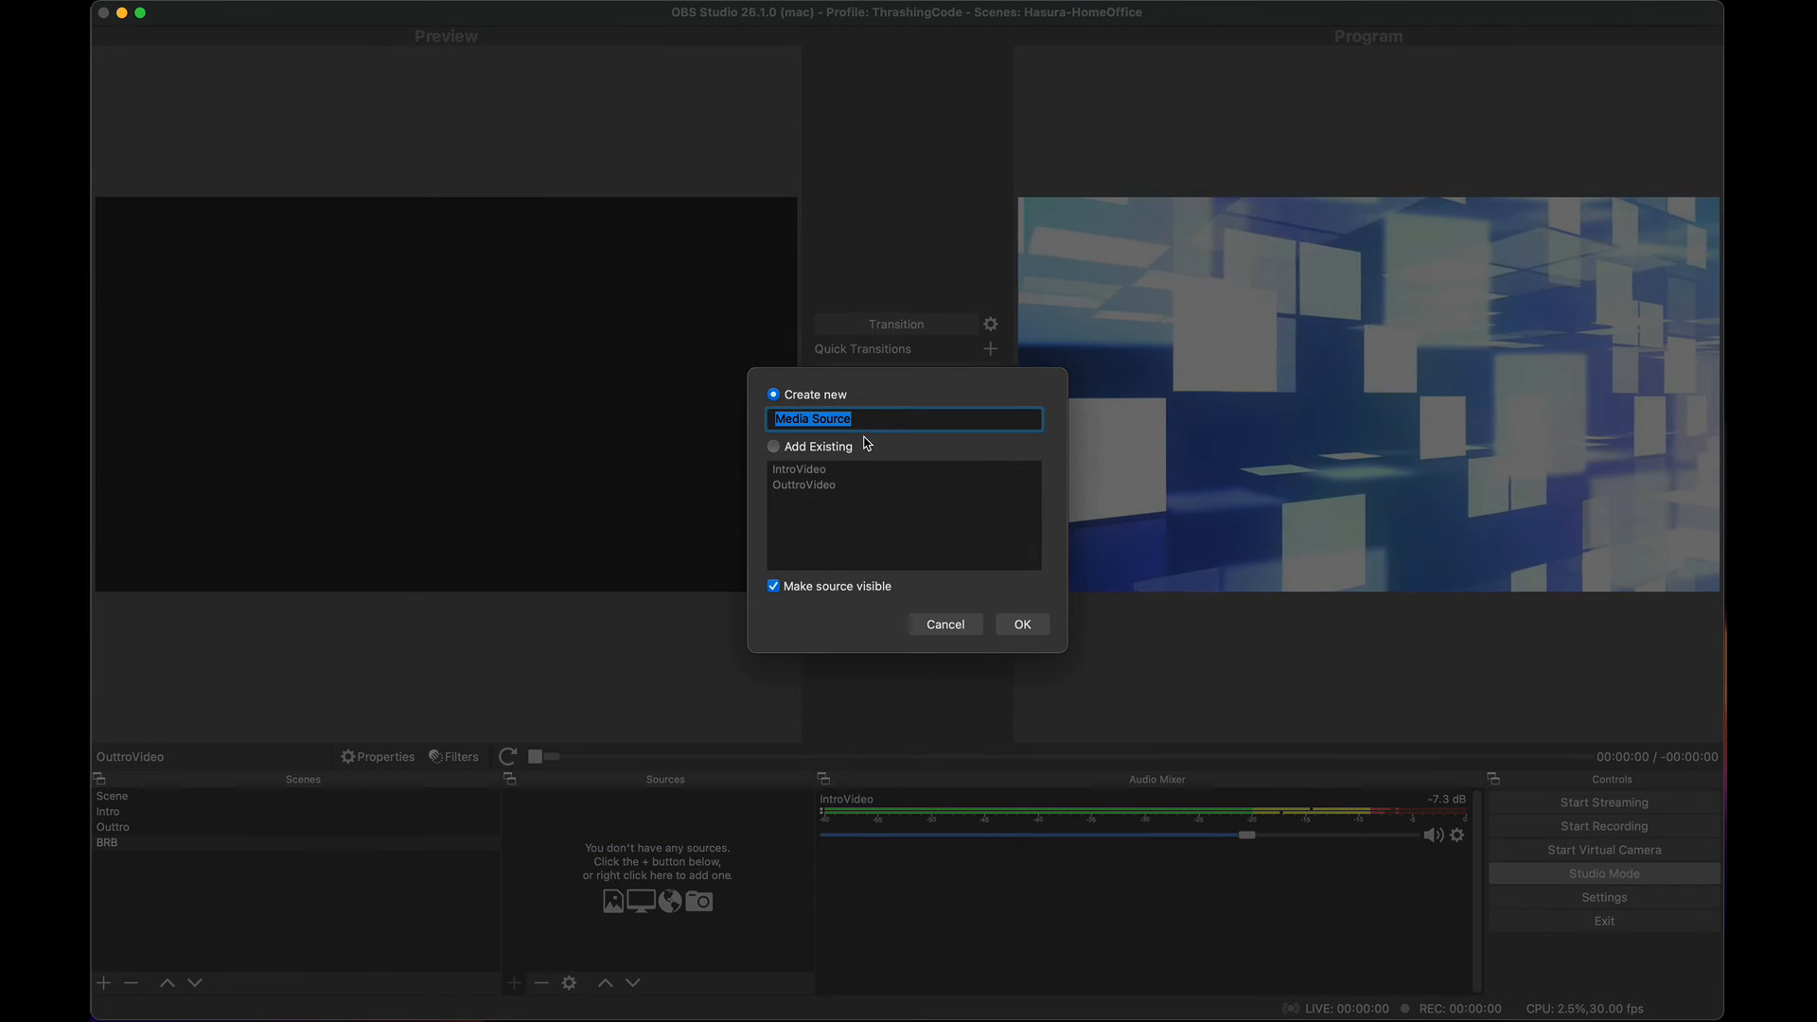
text(BRBVideo)
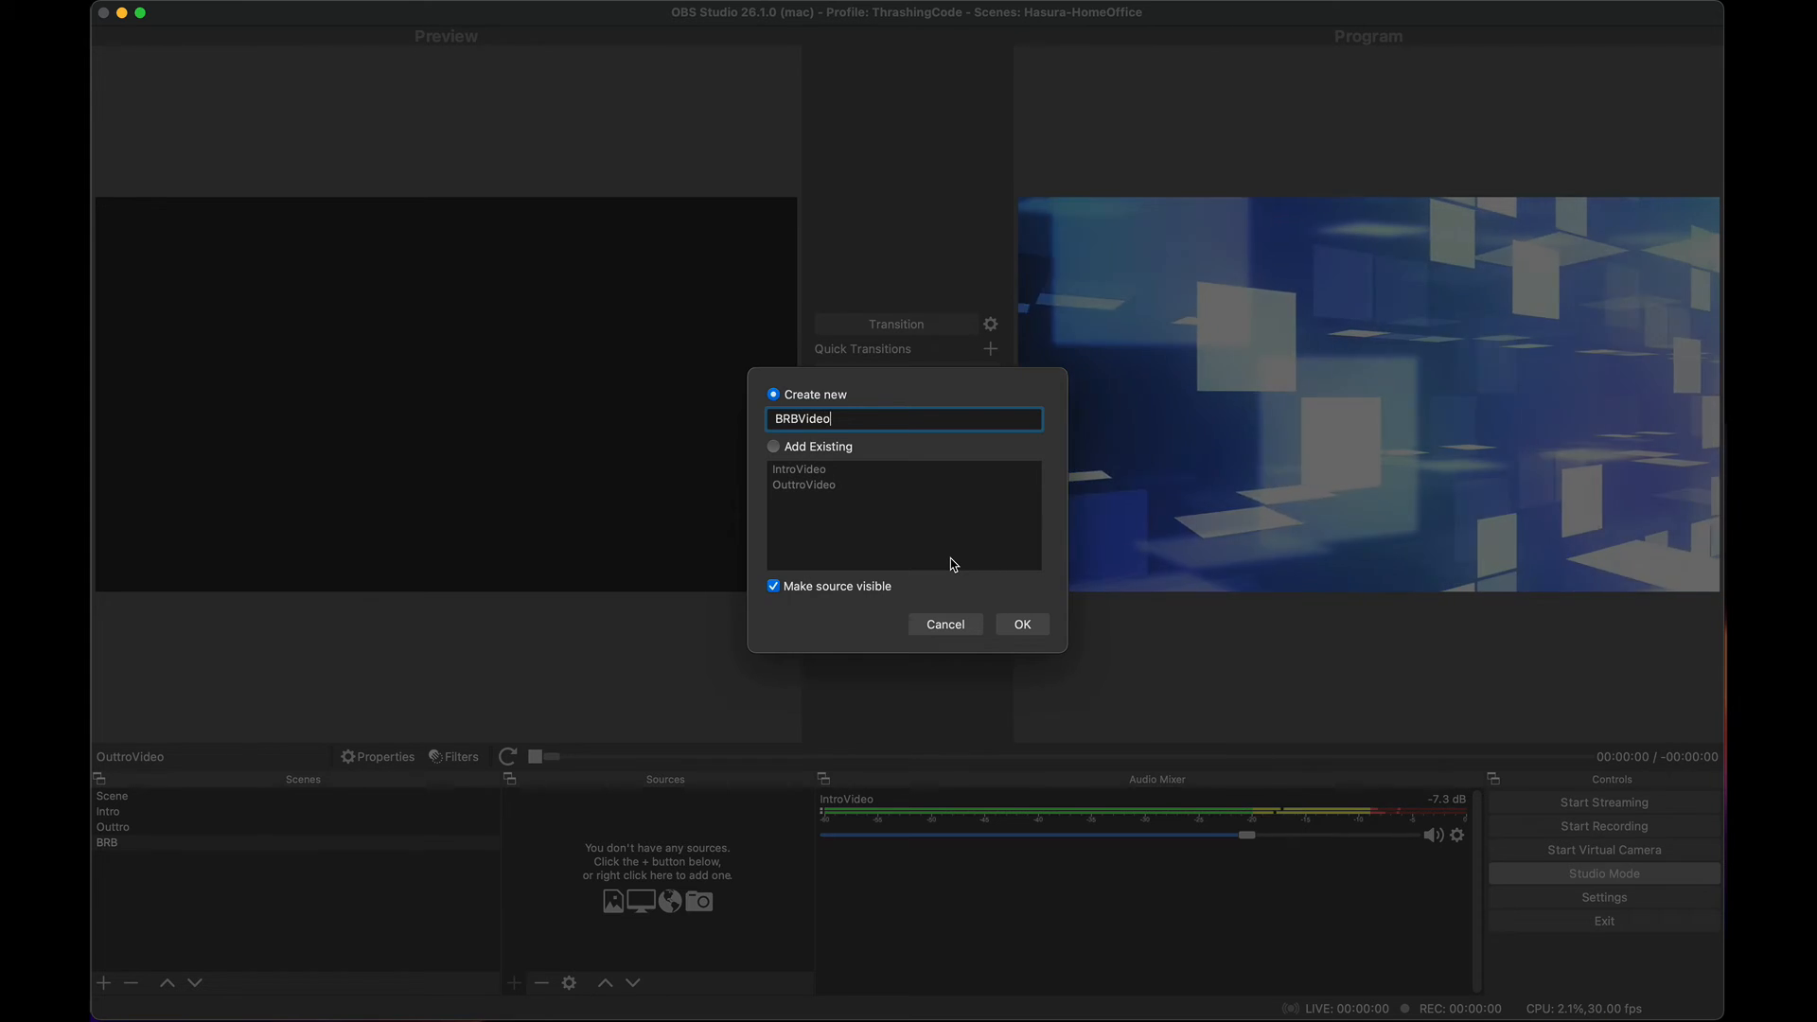
key(Return)
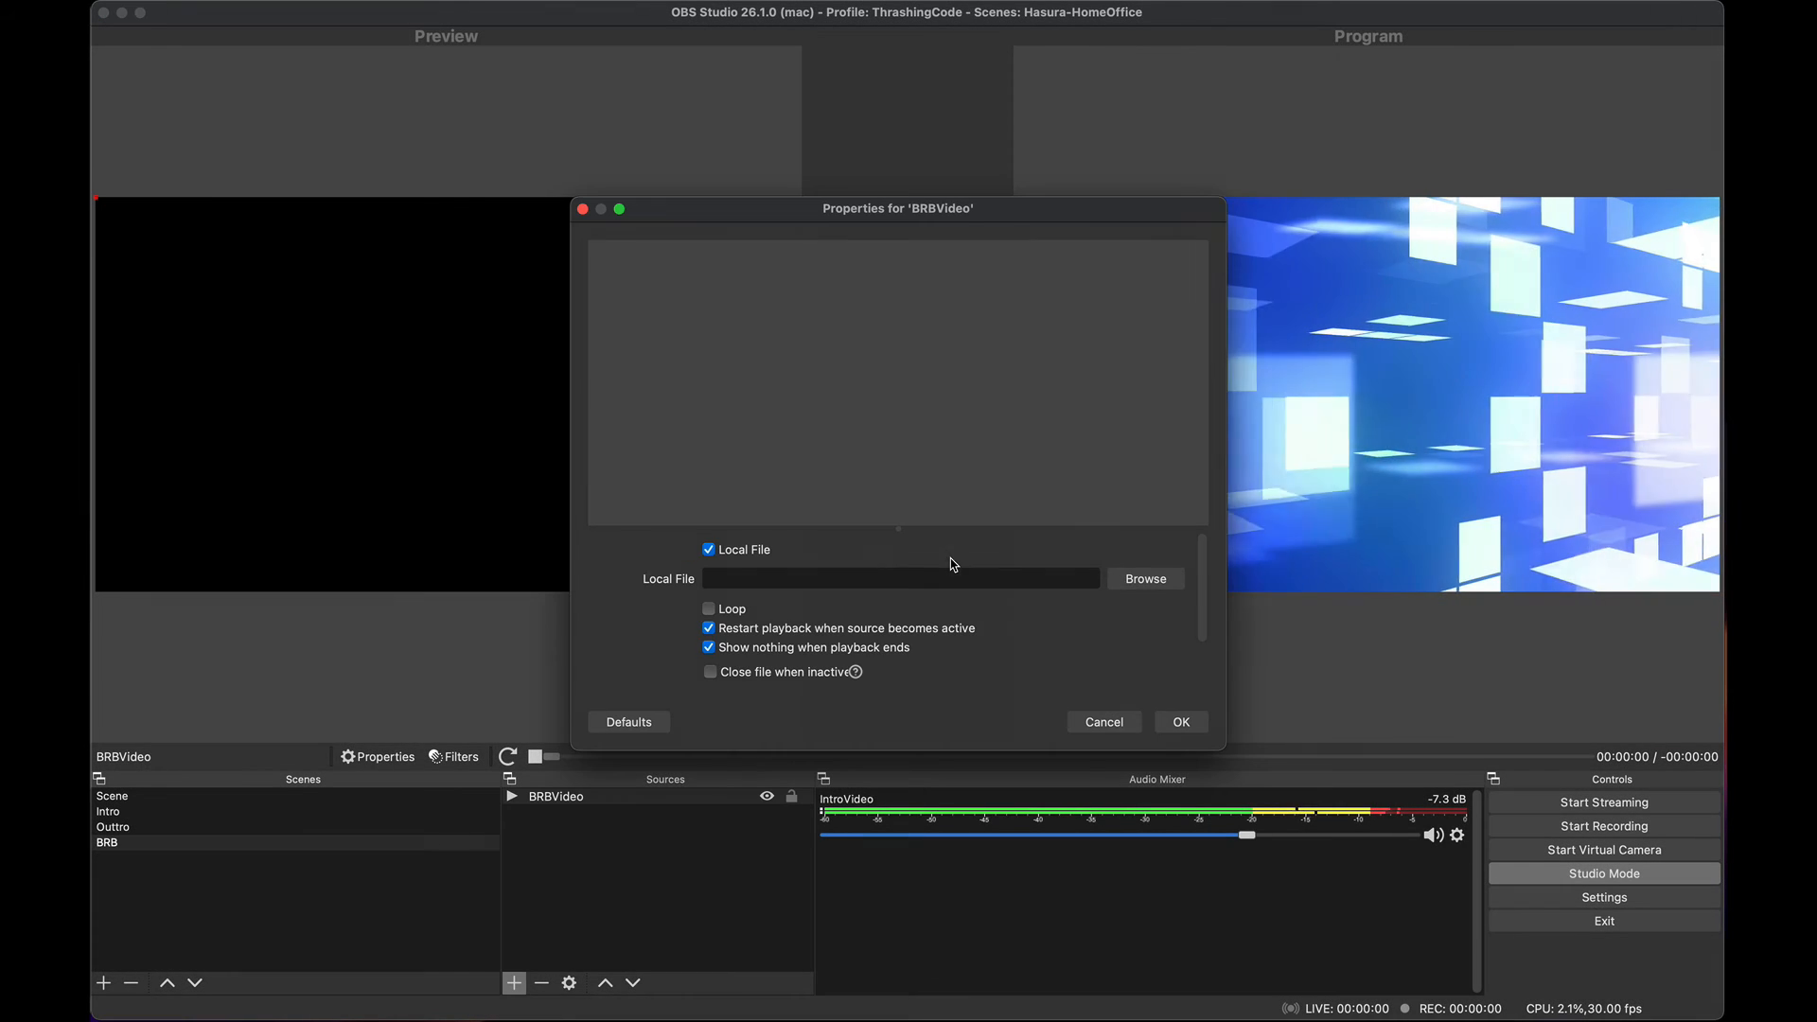
Step: Load brb.mp4 from the brb folder of Hasura Twitch as BRBVideo's local file and enable looping
click(1146, 578)
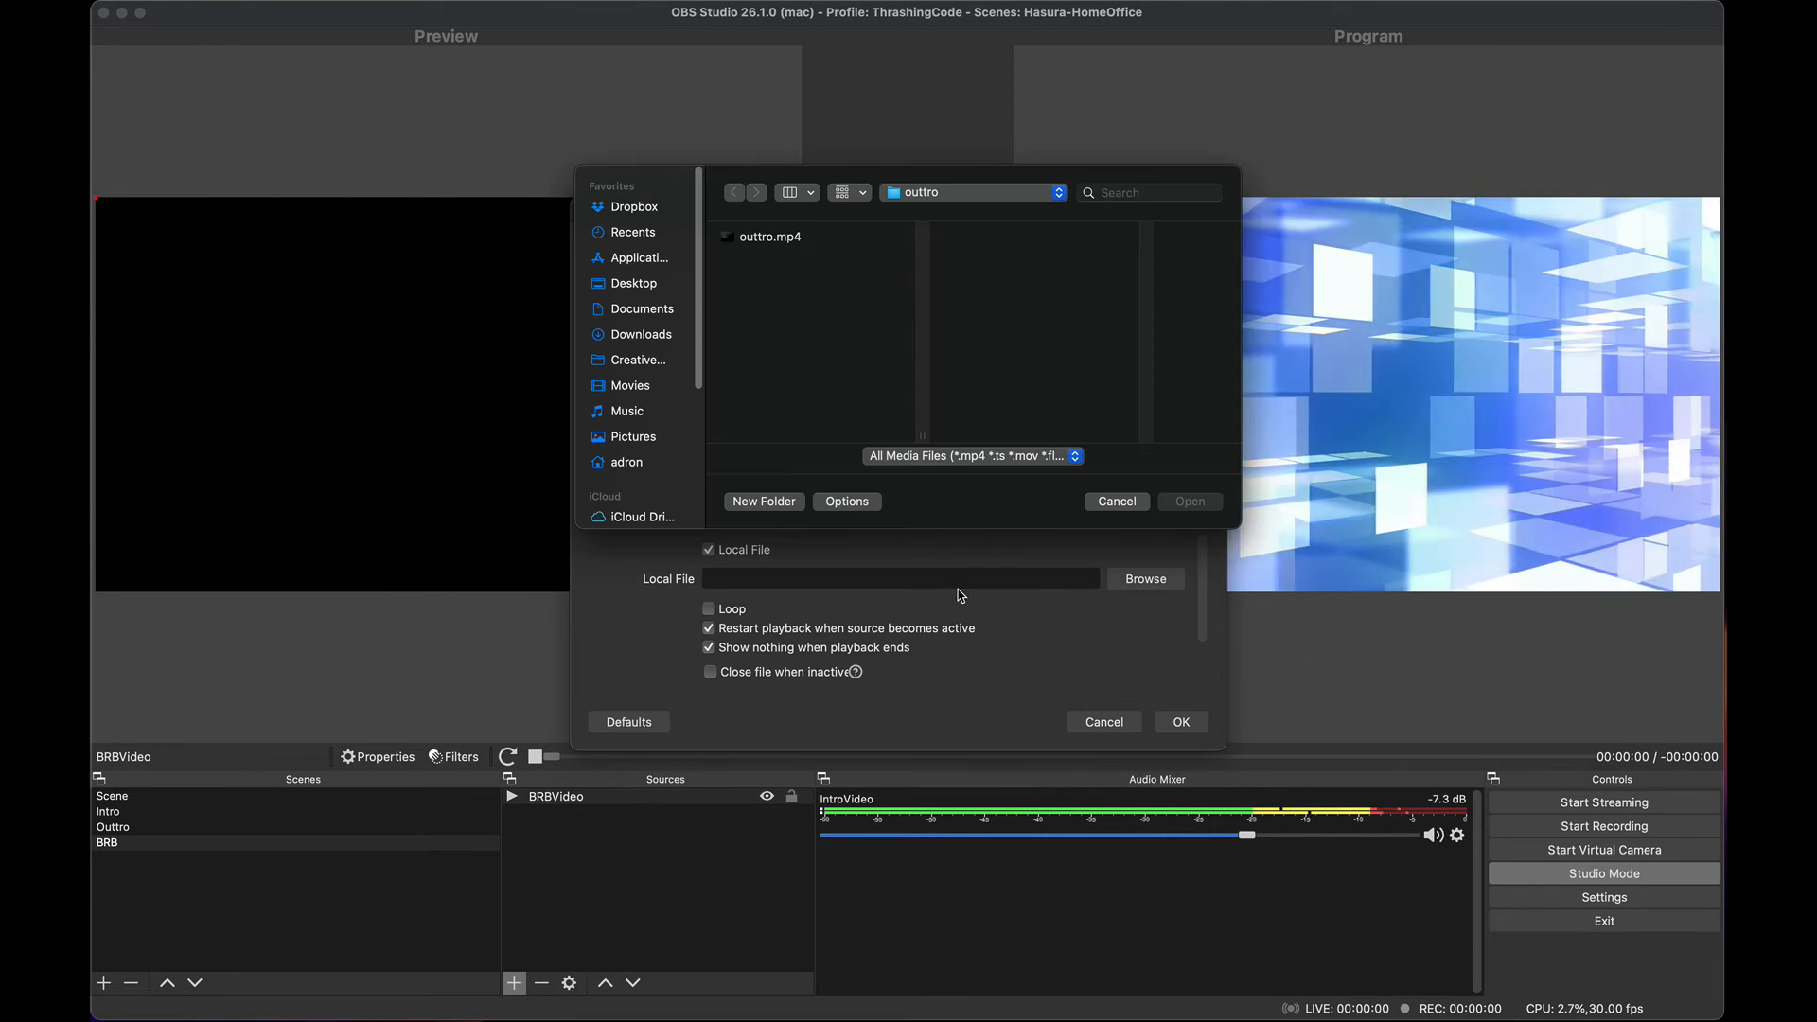
click(938, 193)
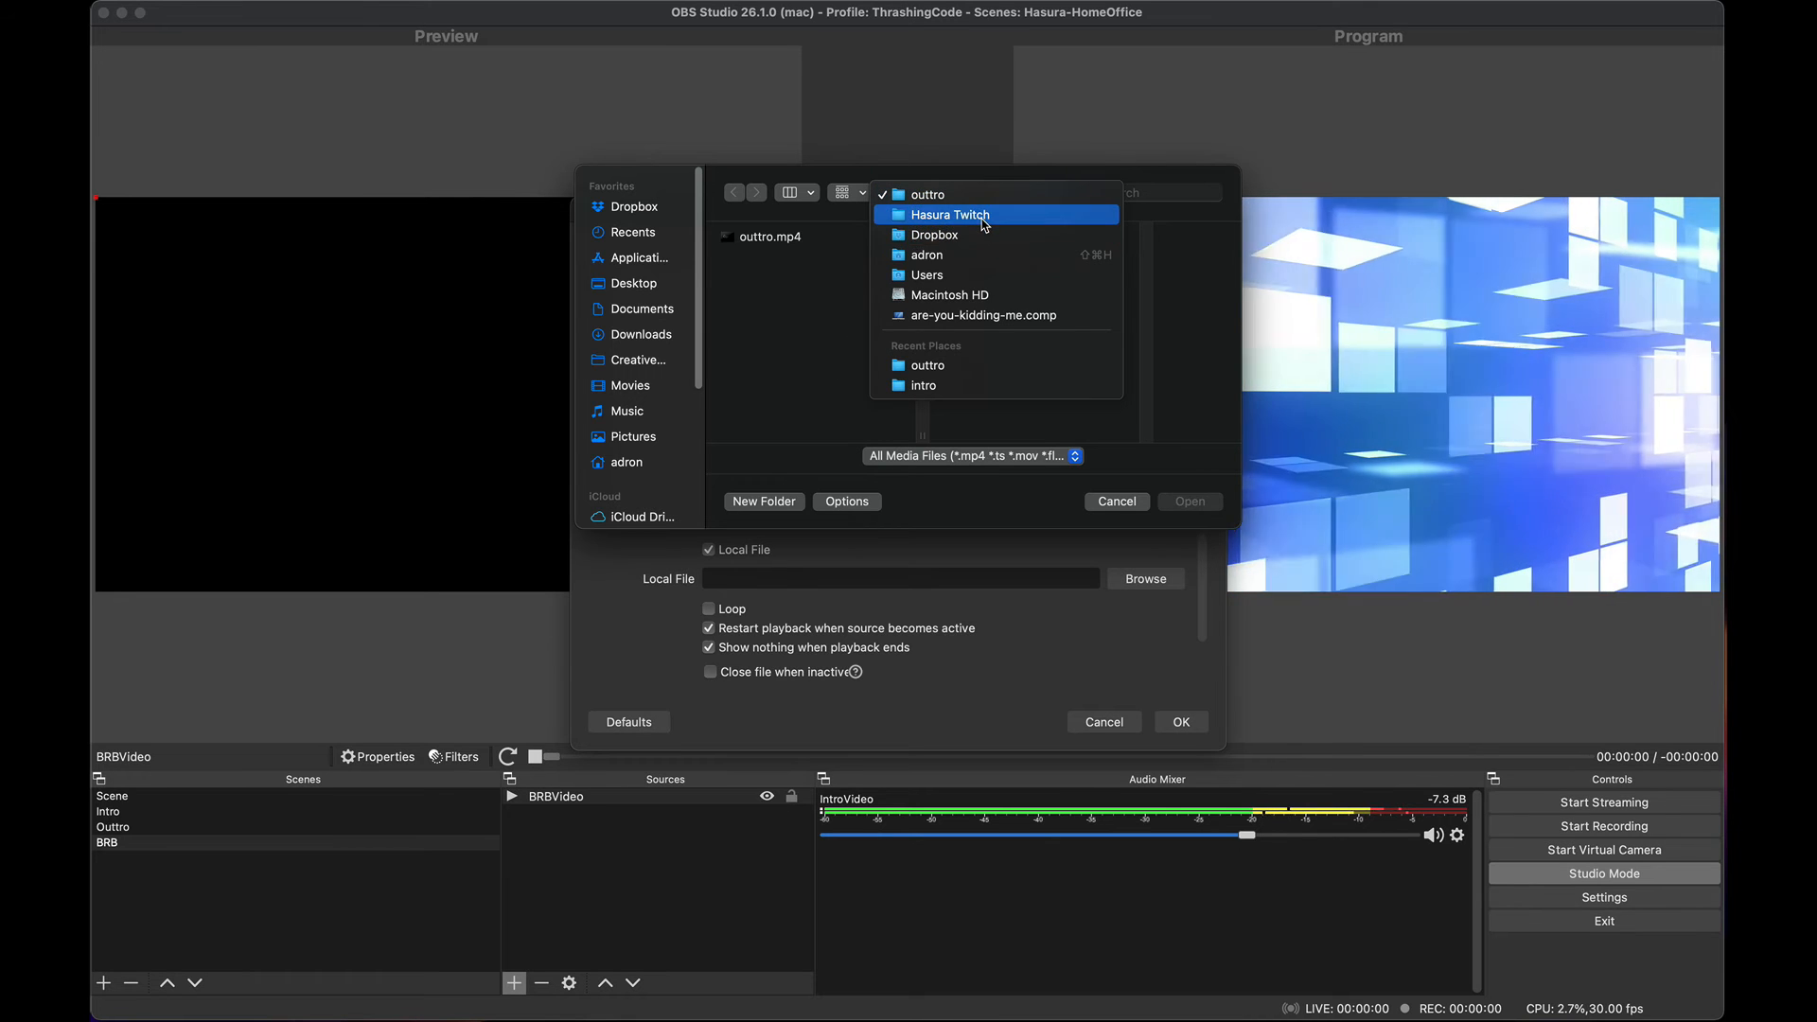
click(981, 218)
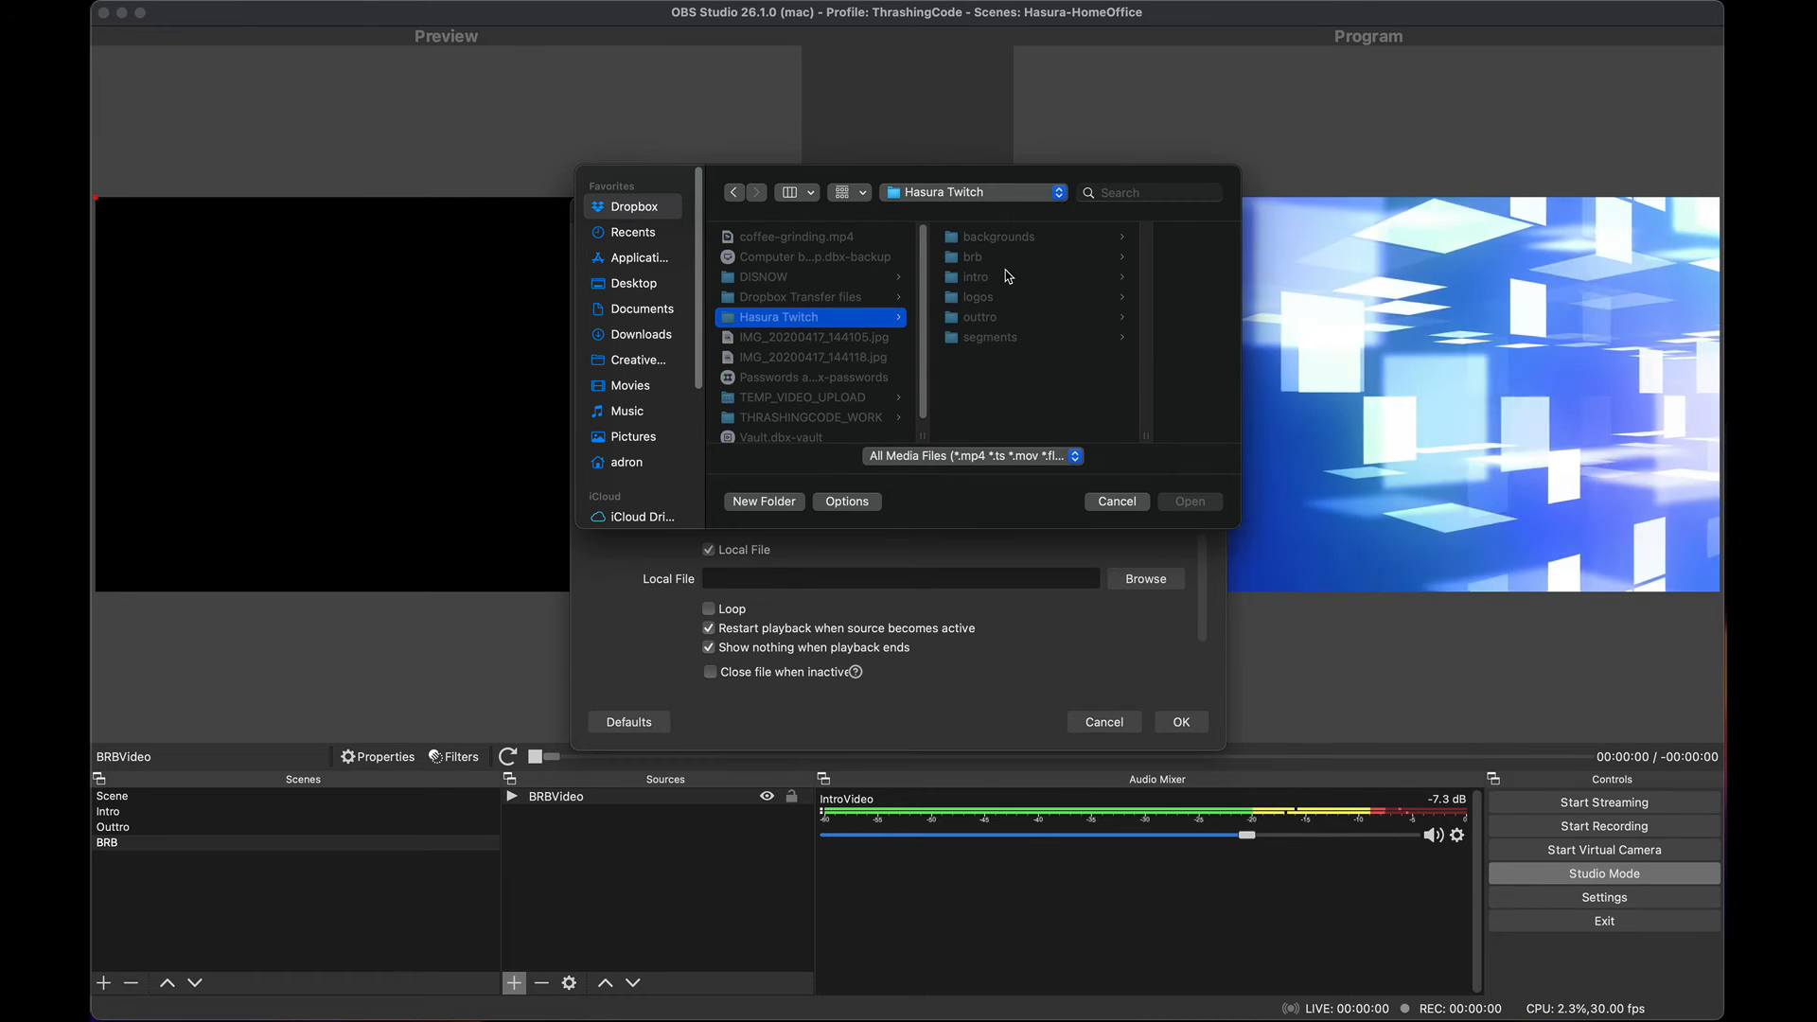
click(1003, 257)
click(1083, 242)
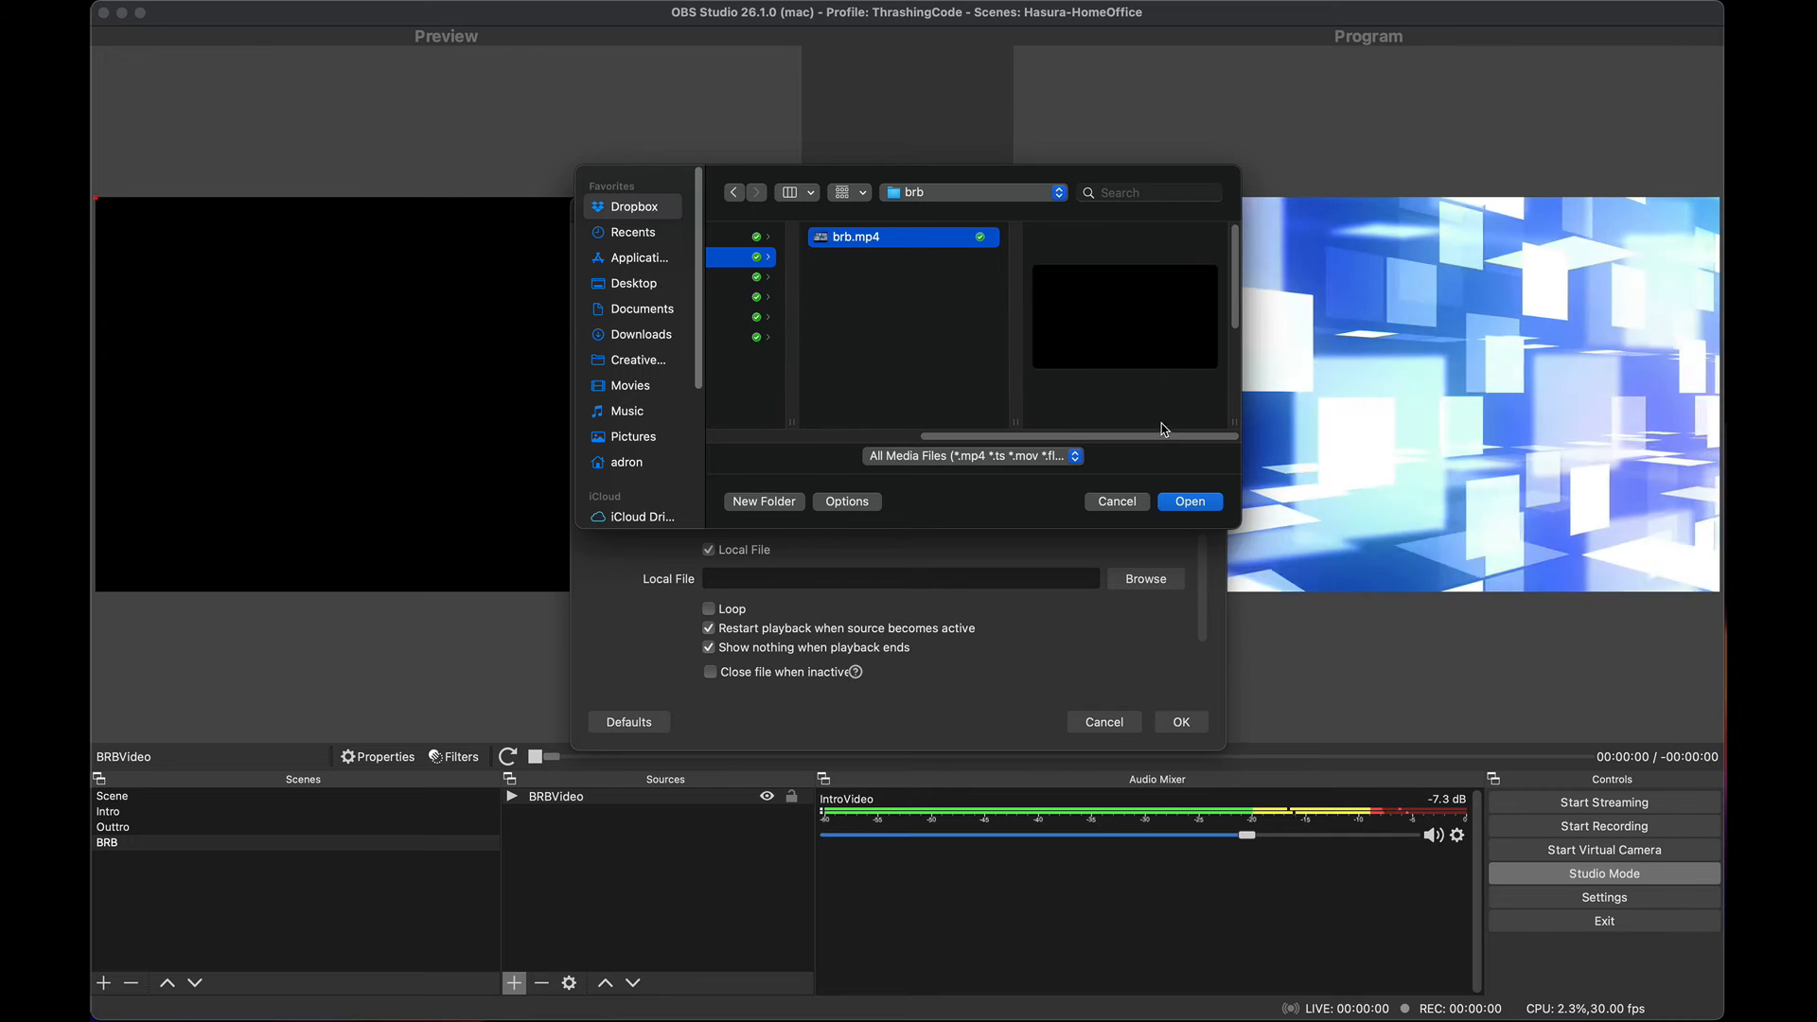
click(1190, 501)
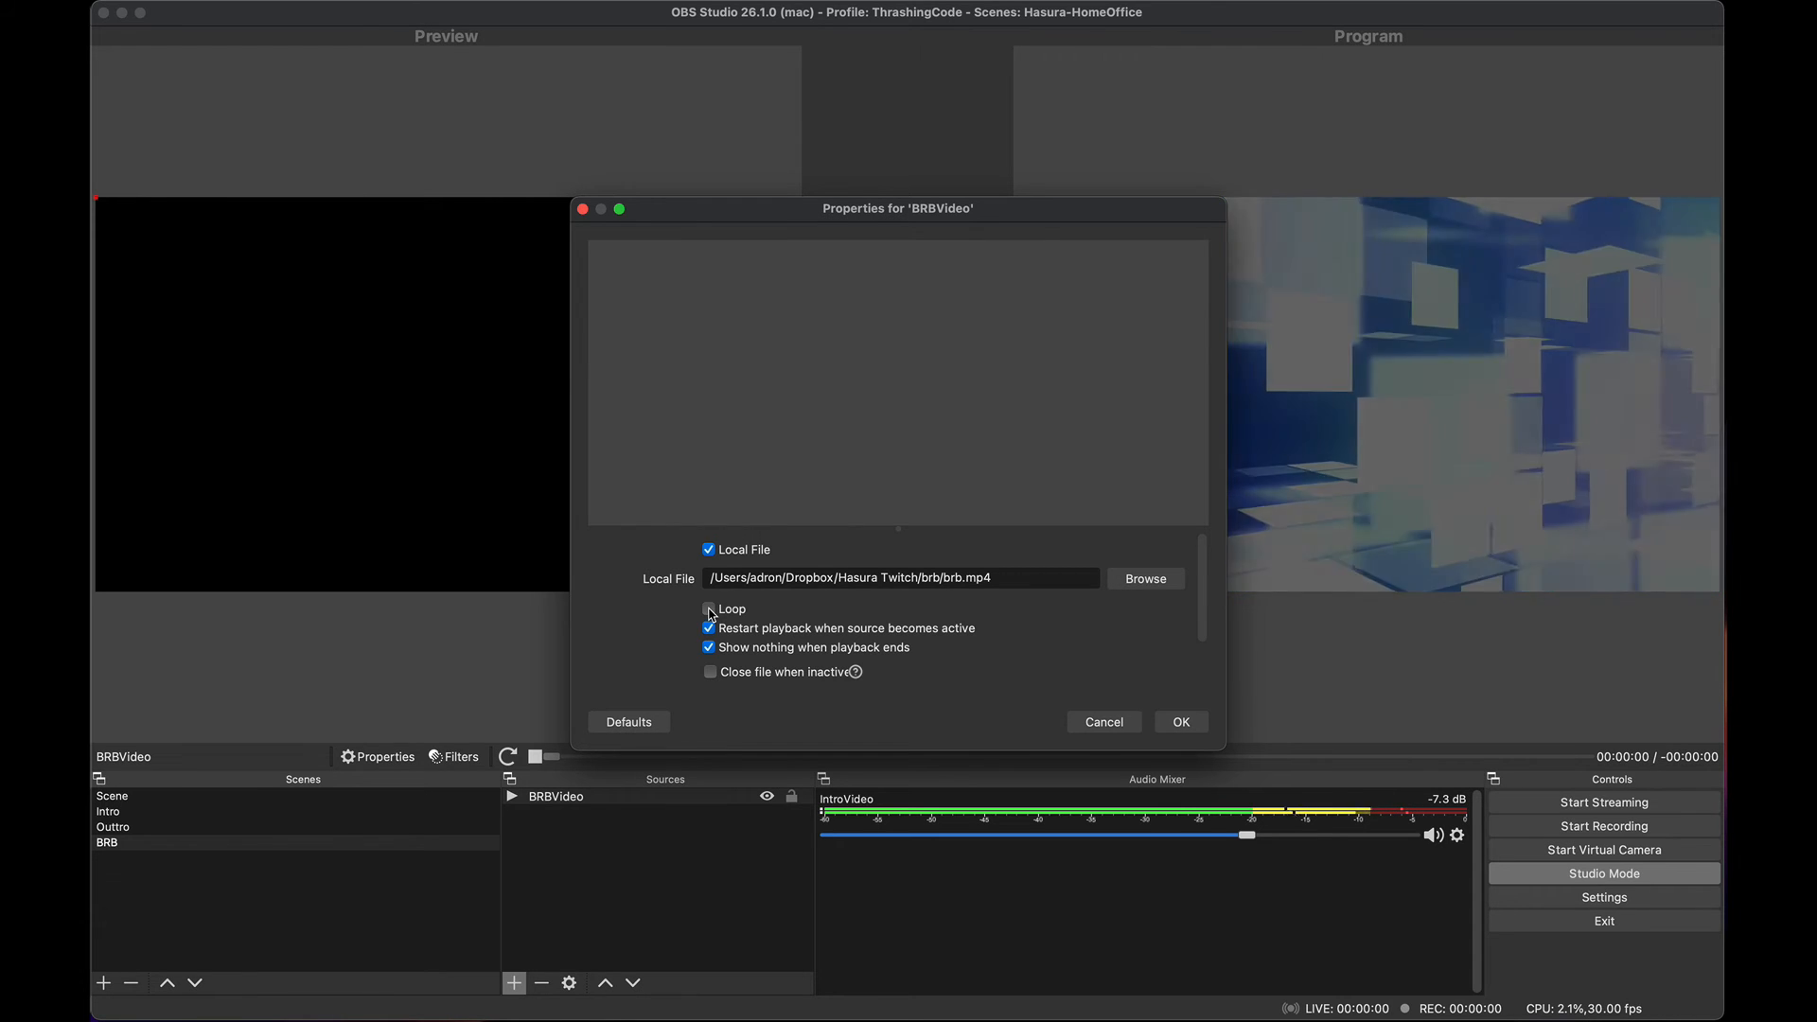
click(710, 610)
click(1181, 722)
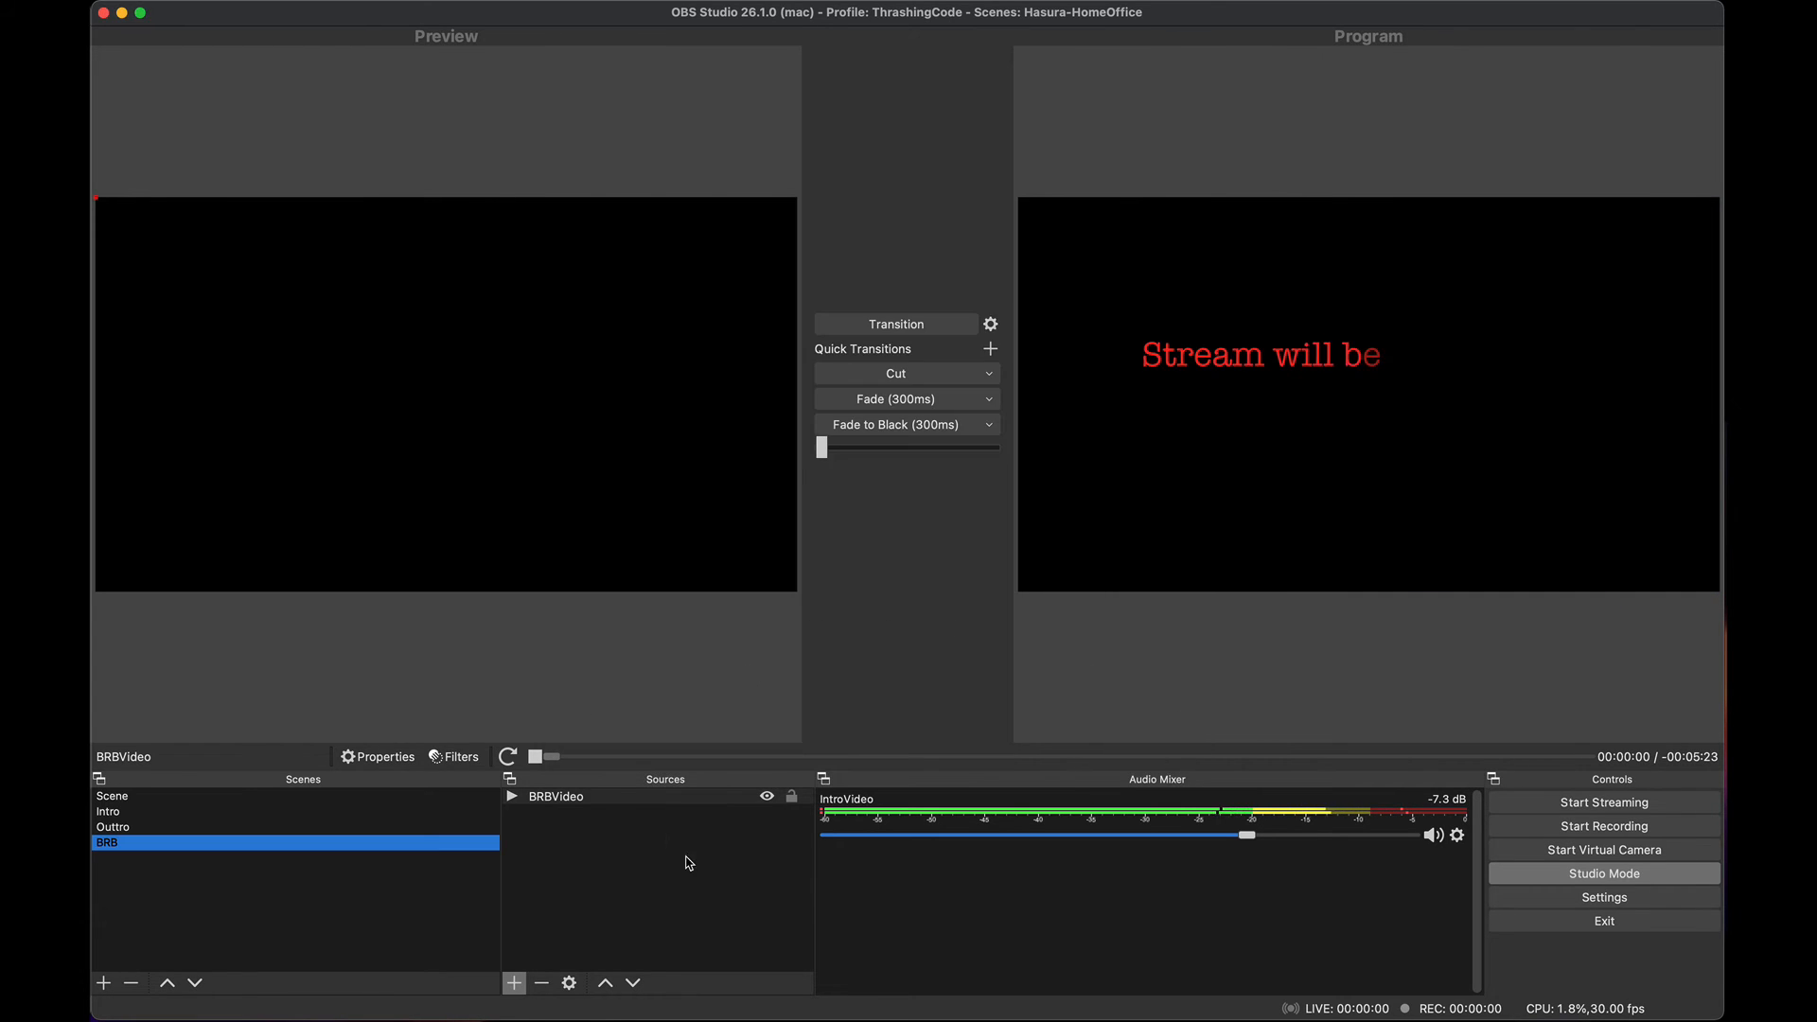
Step: Select the BRBVideo source and switch the preview back to the Intro scene
click(656, 805)
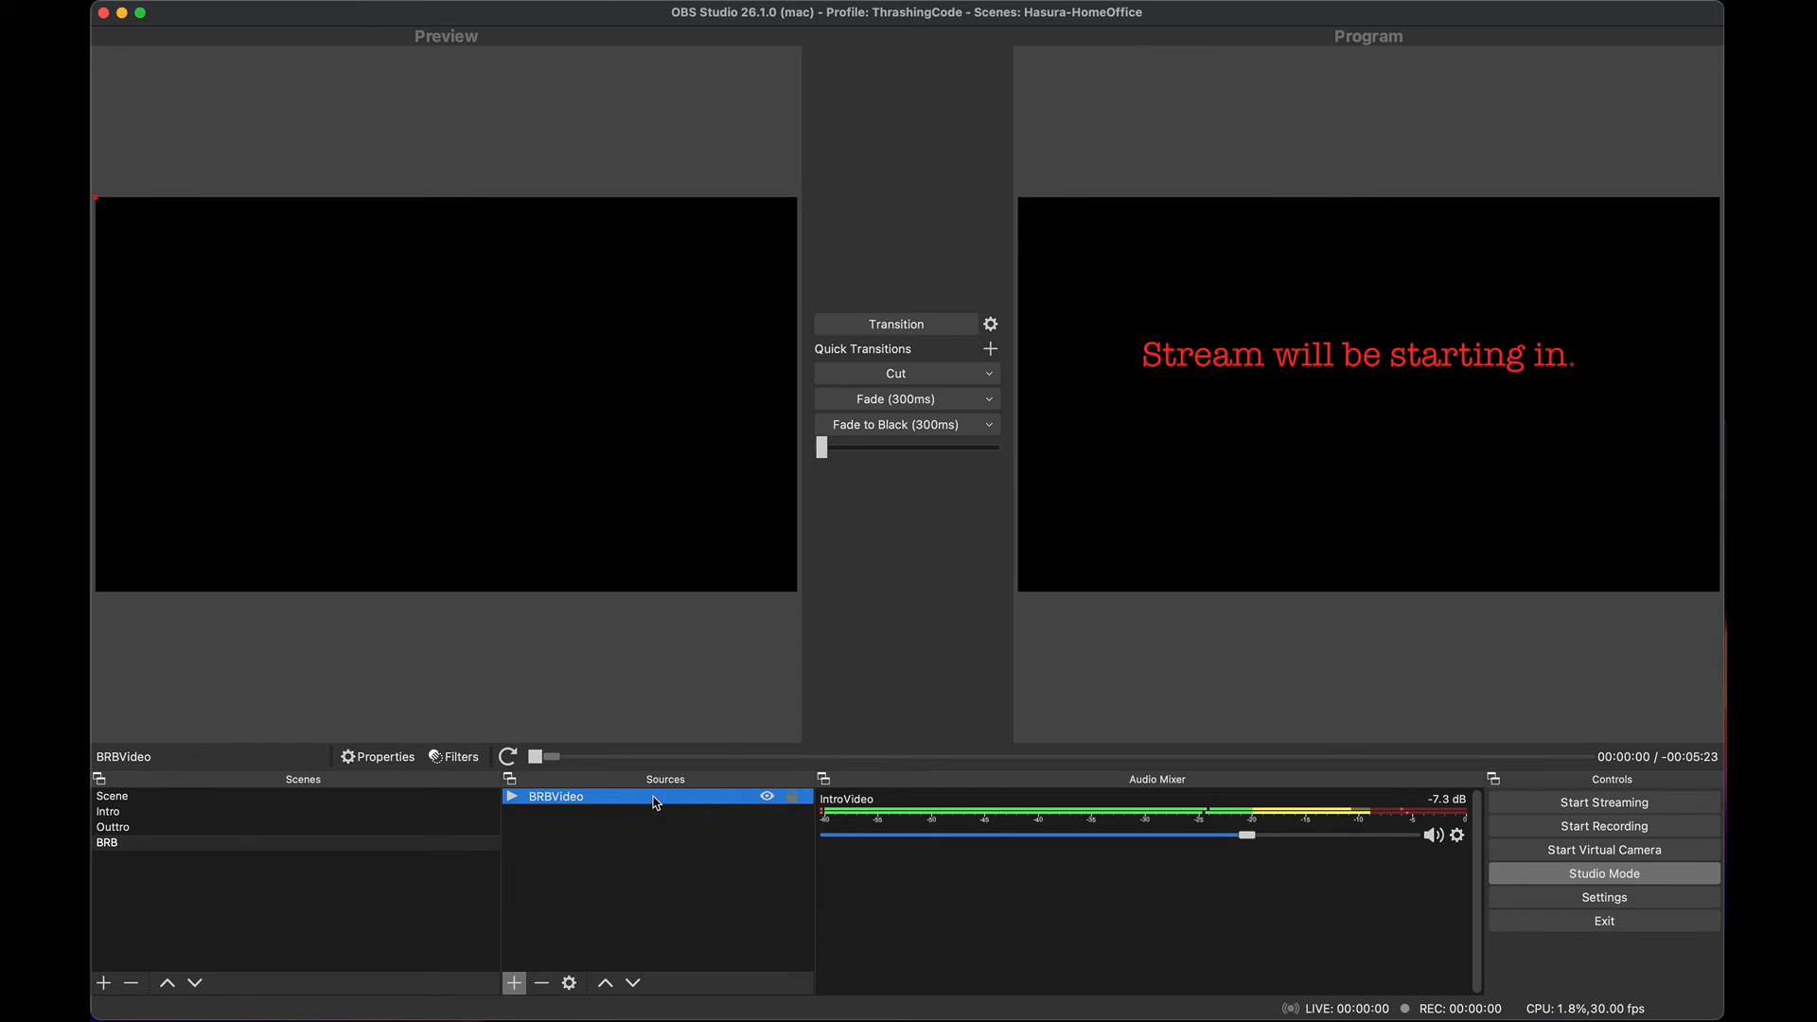
click(107, 814)
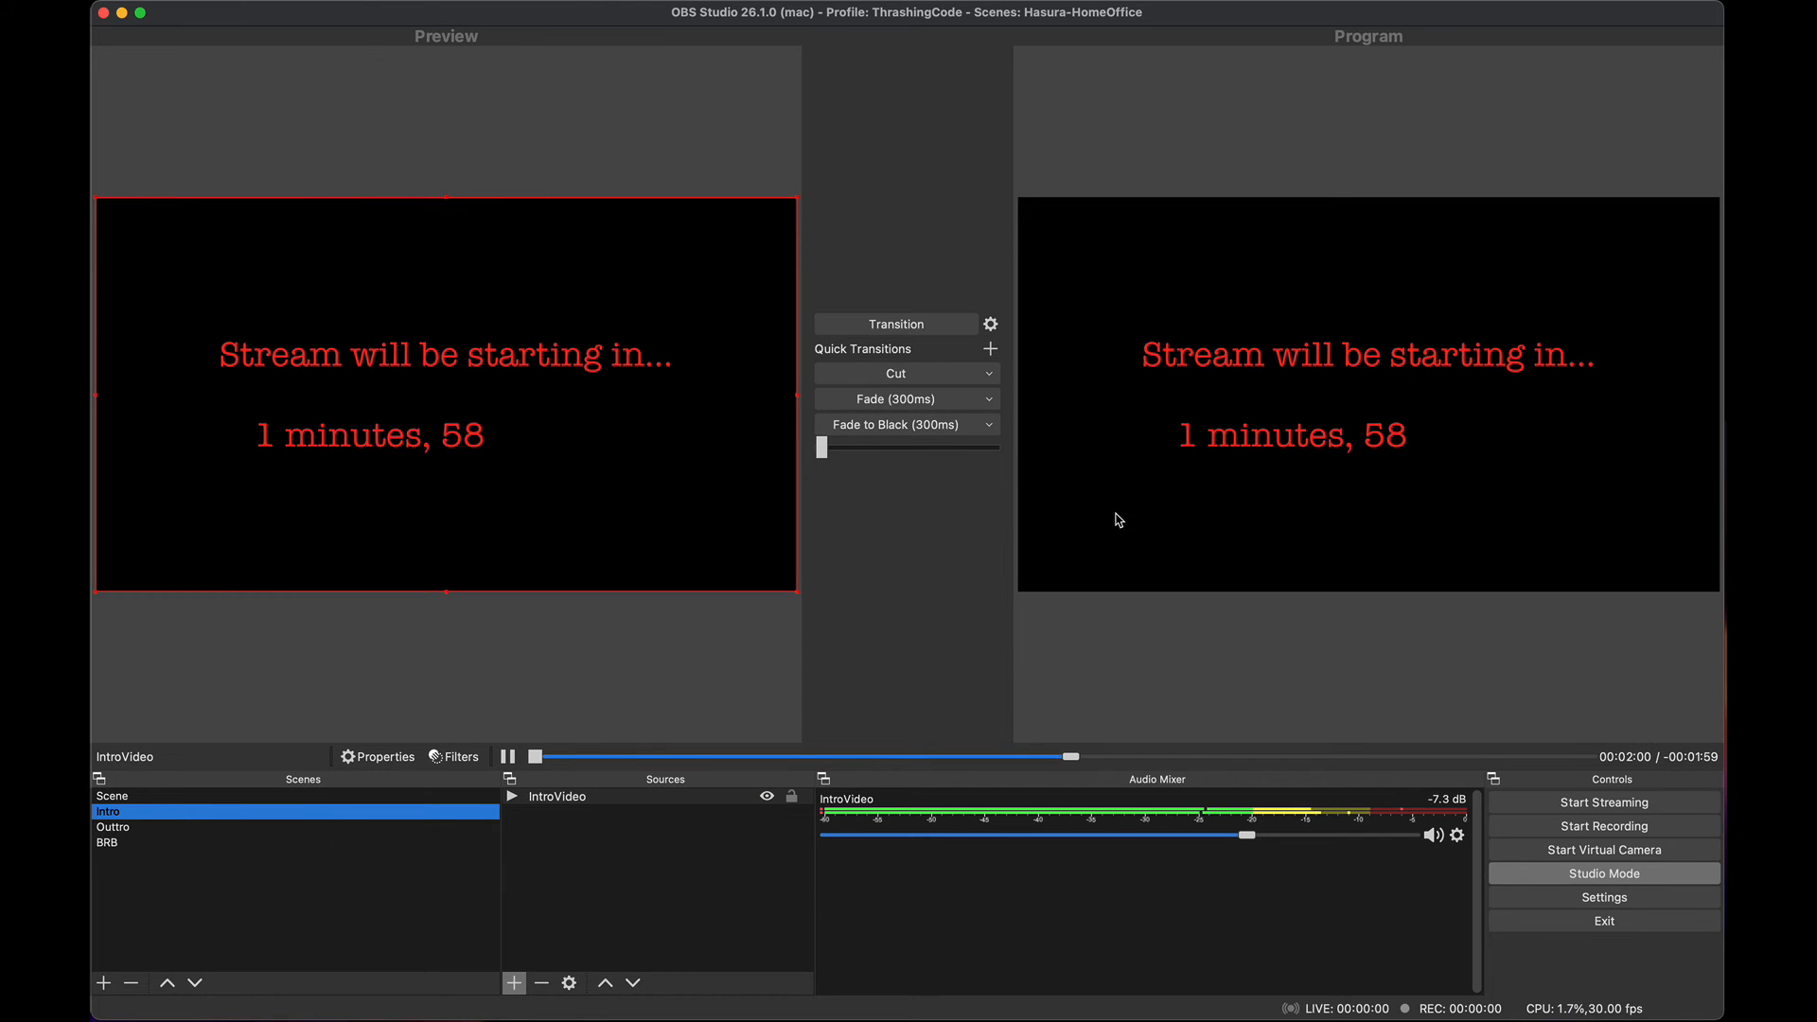
Step: Preview the display capture scene, fade the program output to black, and transition the capture scene into the program output
click(261, 798)
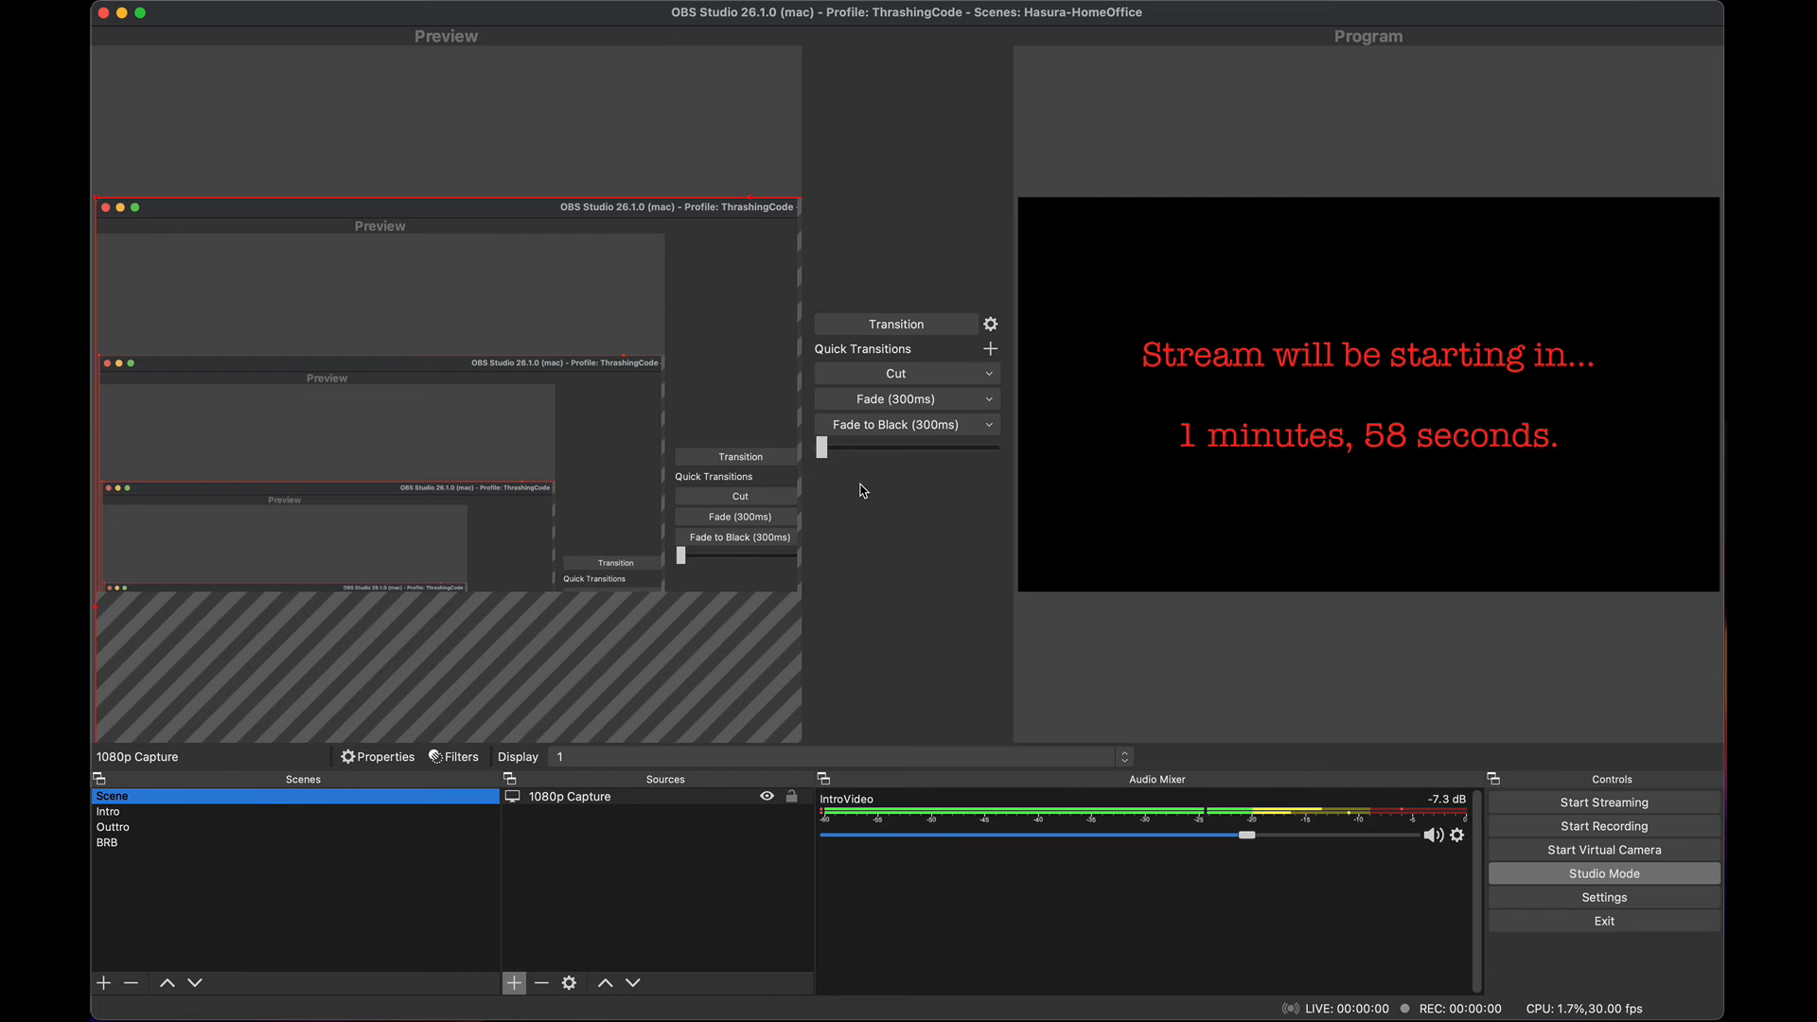
click(904, 428)
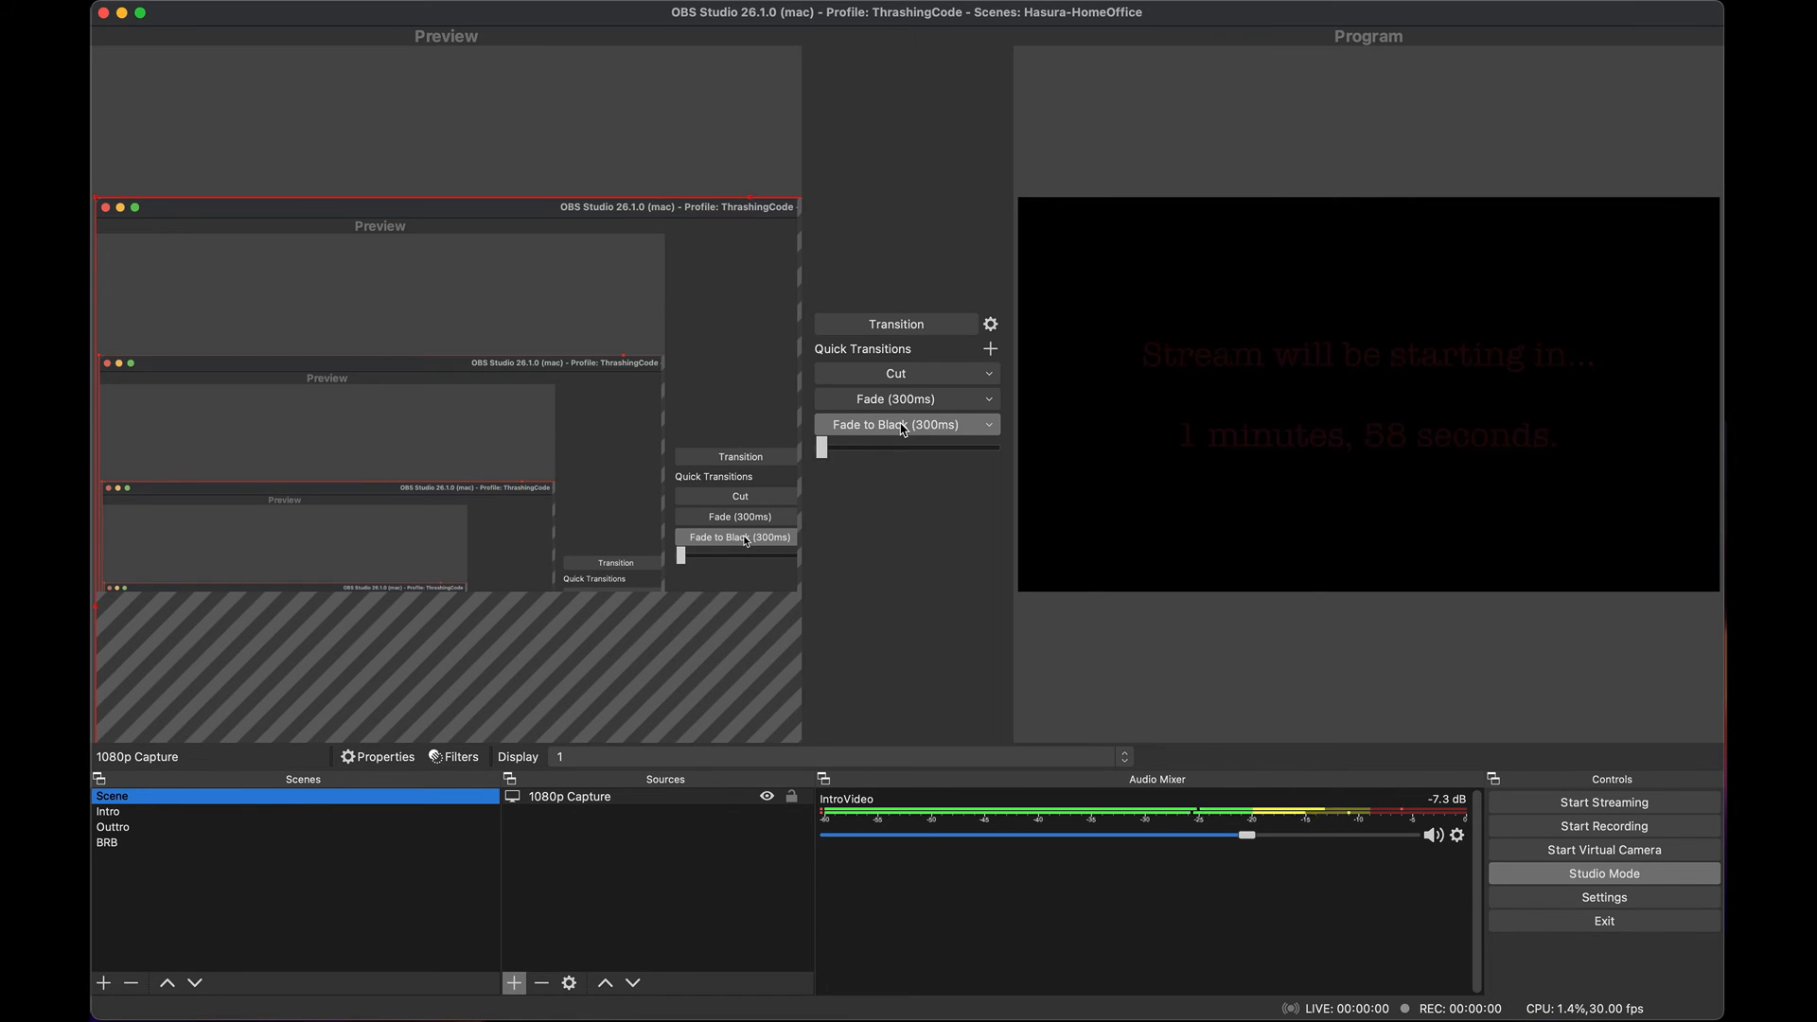
click(904, 427)
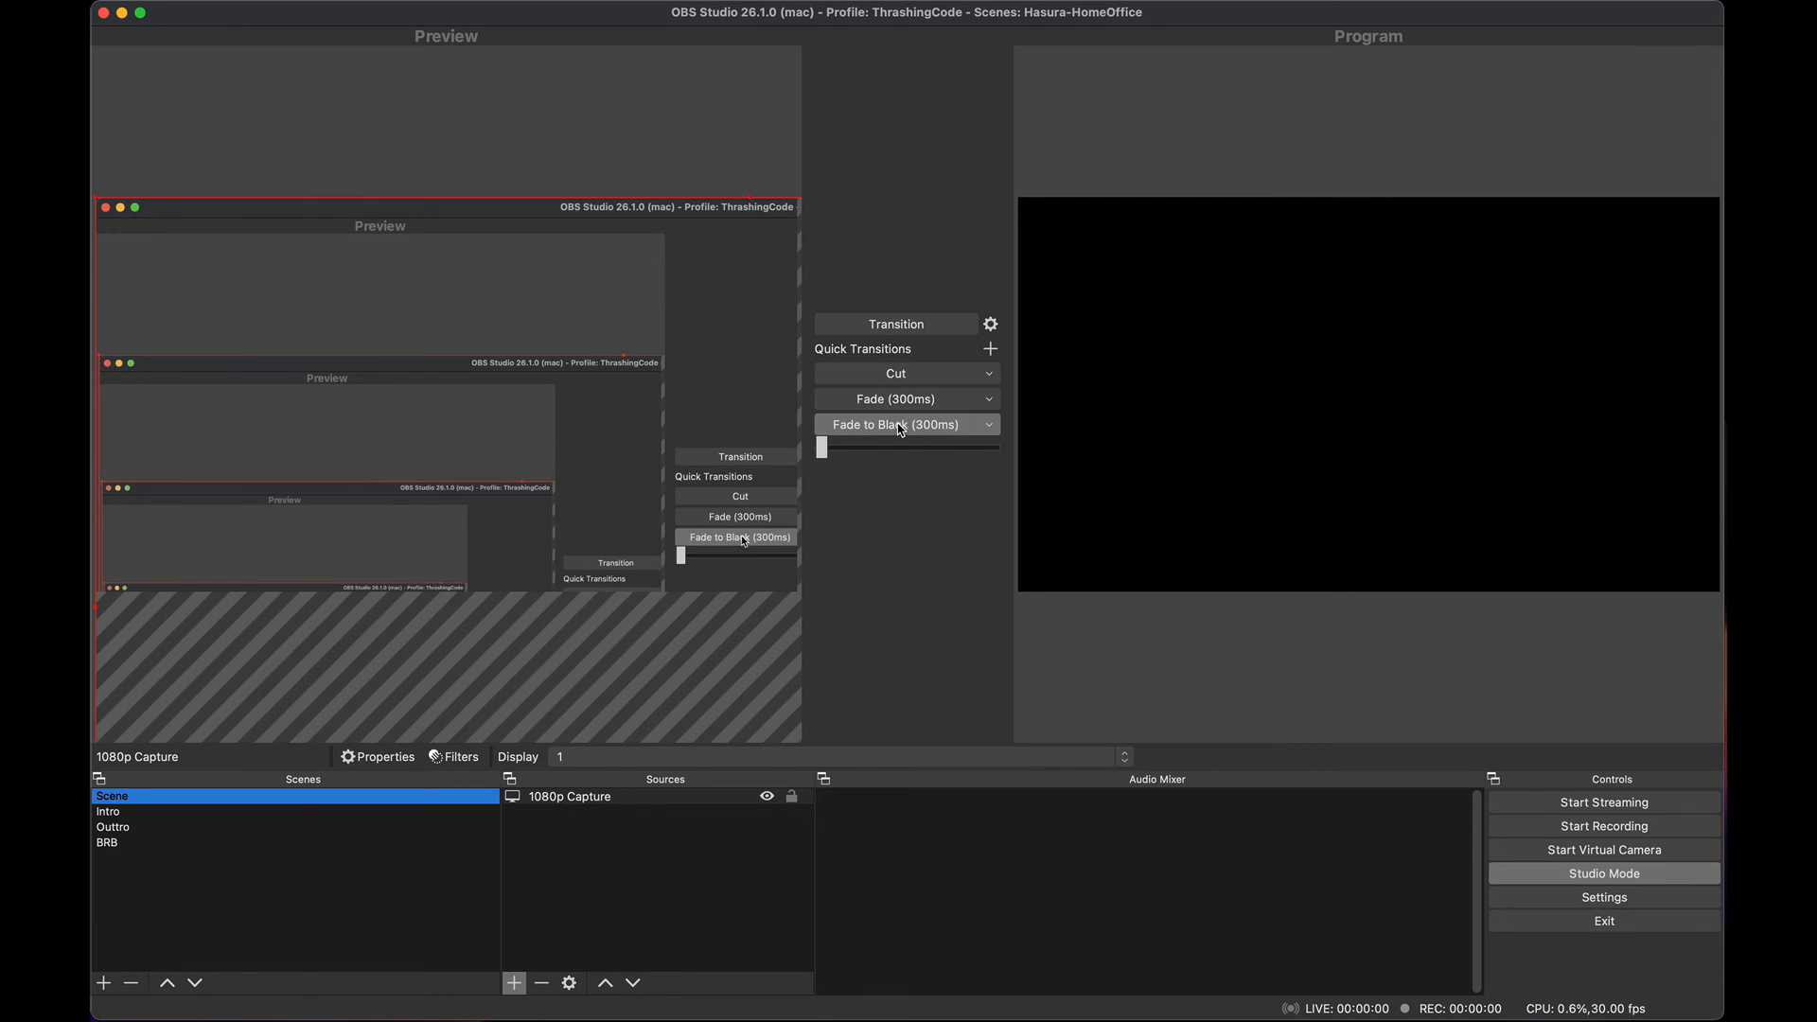
click(905, 328)
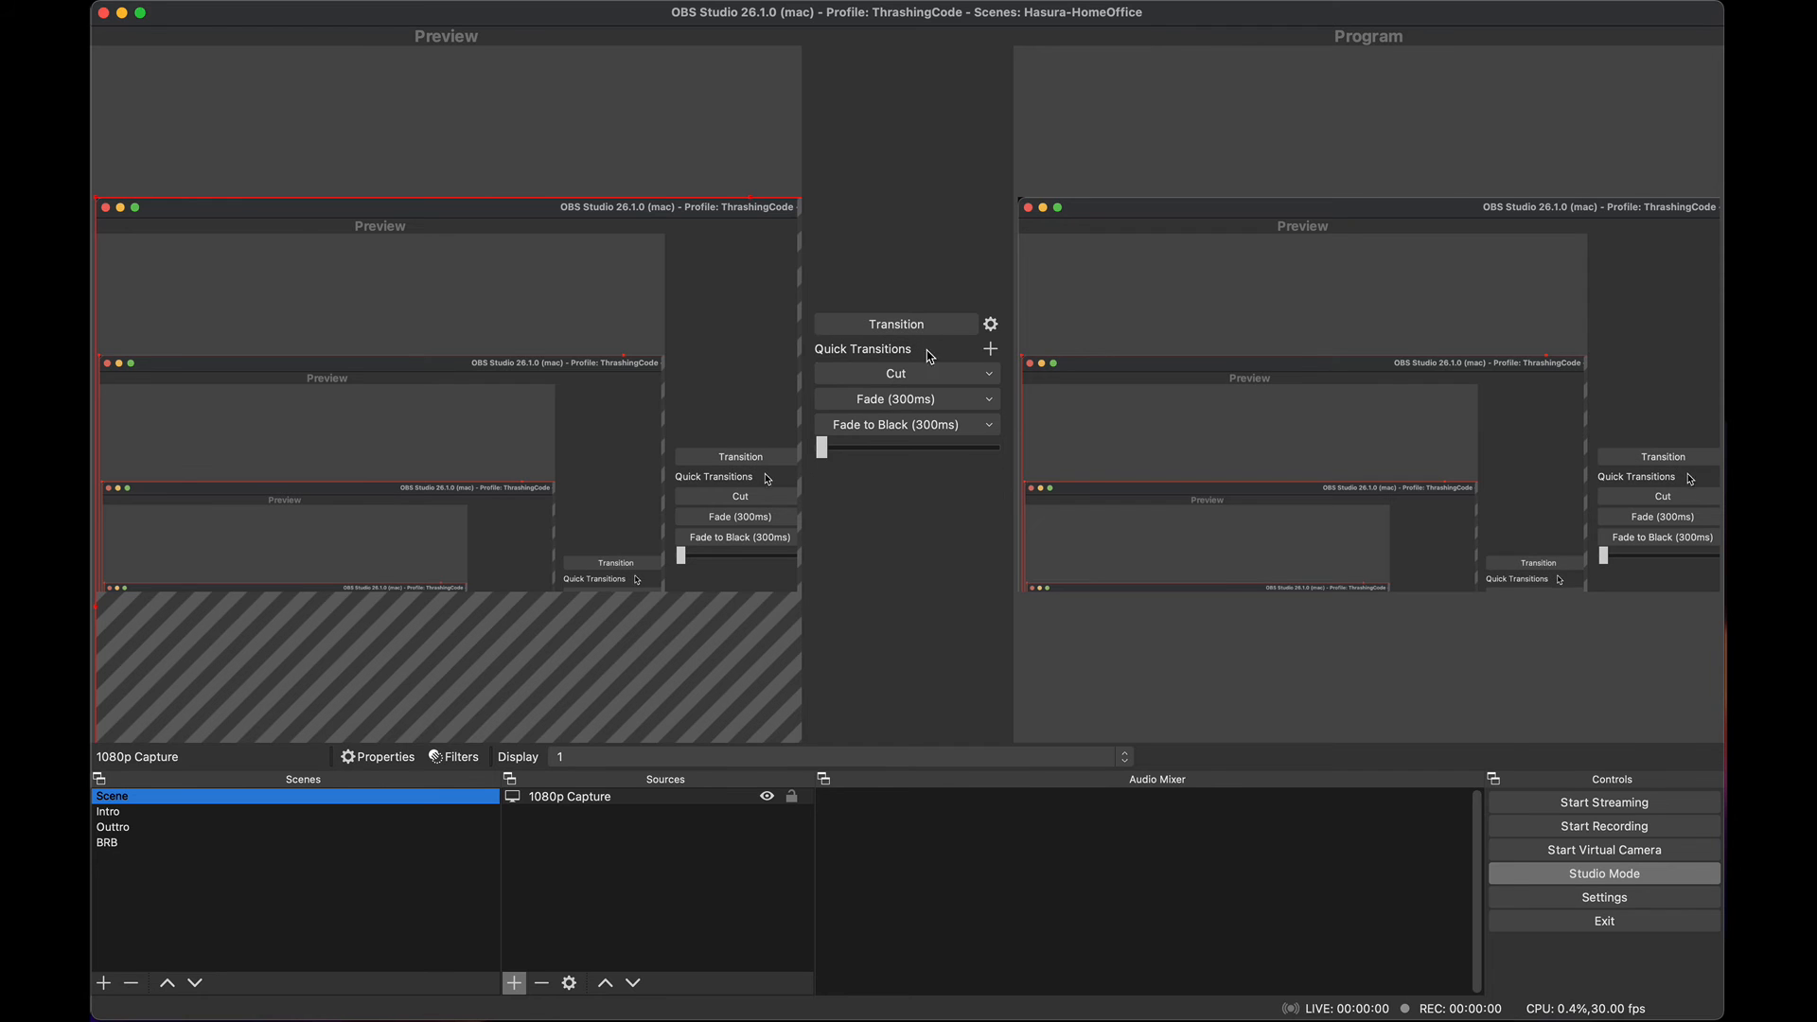
click(929, 400)
click(931, 400)
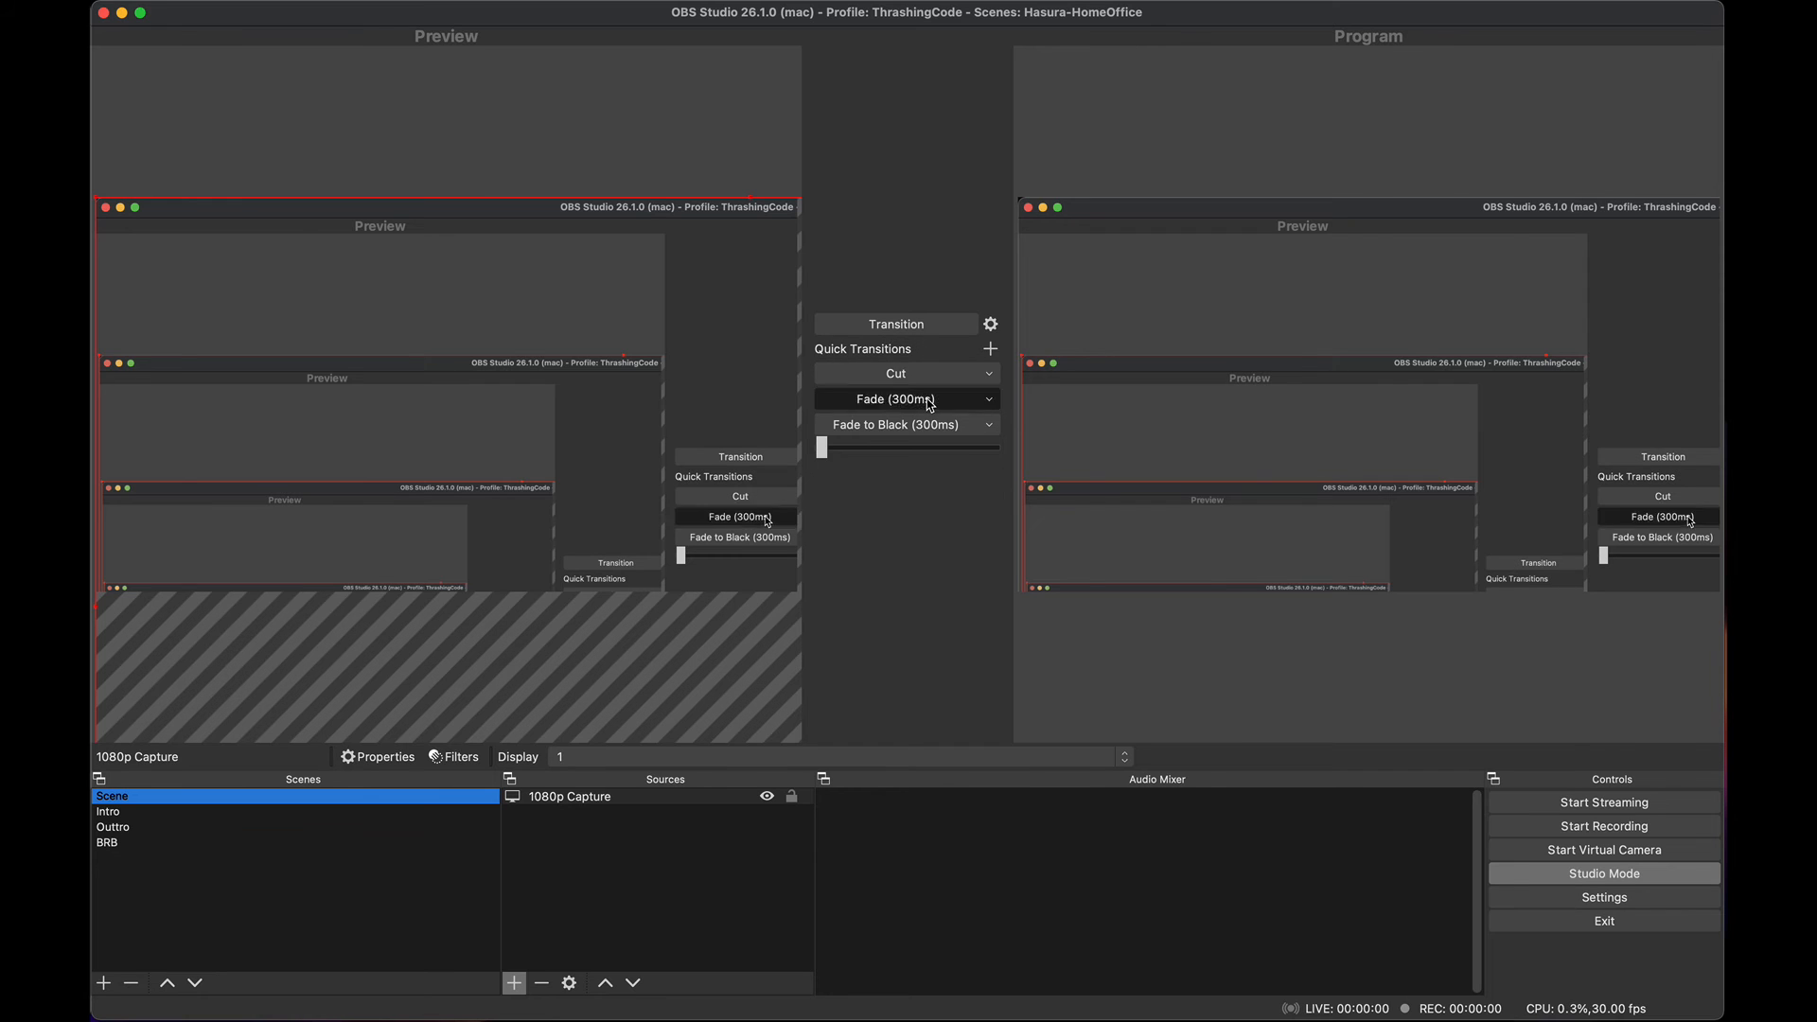
Step: Load the BRB scene into the preview and send it to the program output with the 300 ms Fade
click(167, 815)
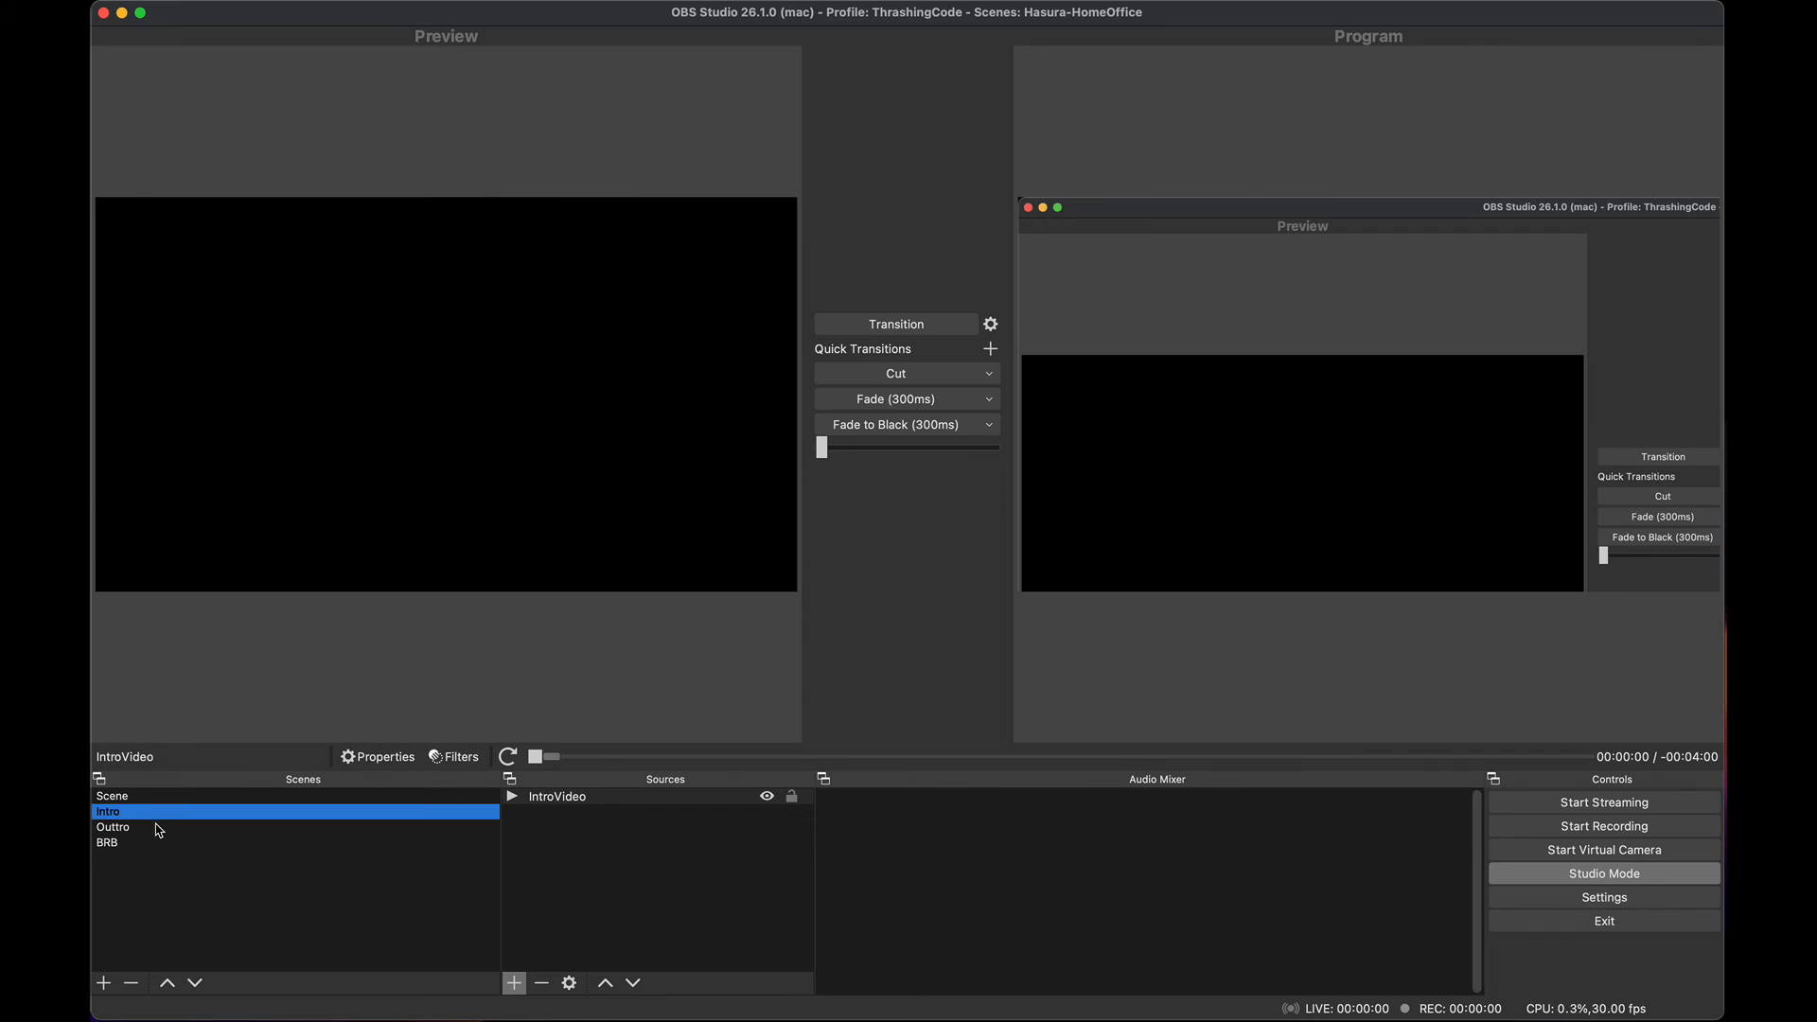
click(135, 845)
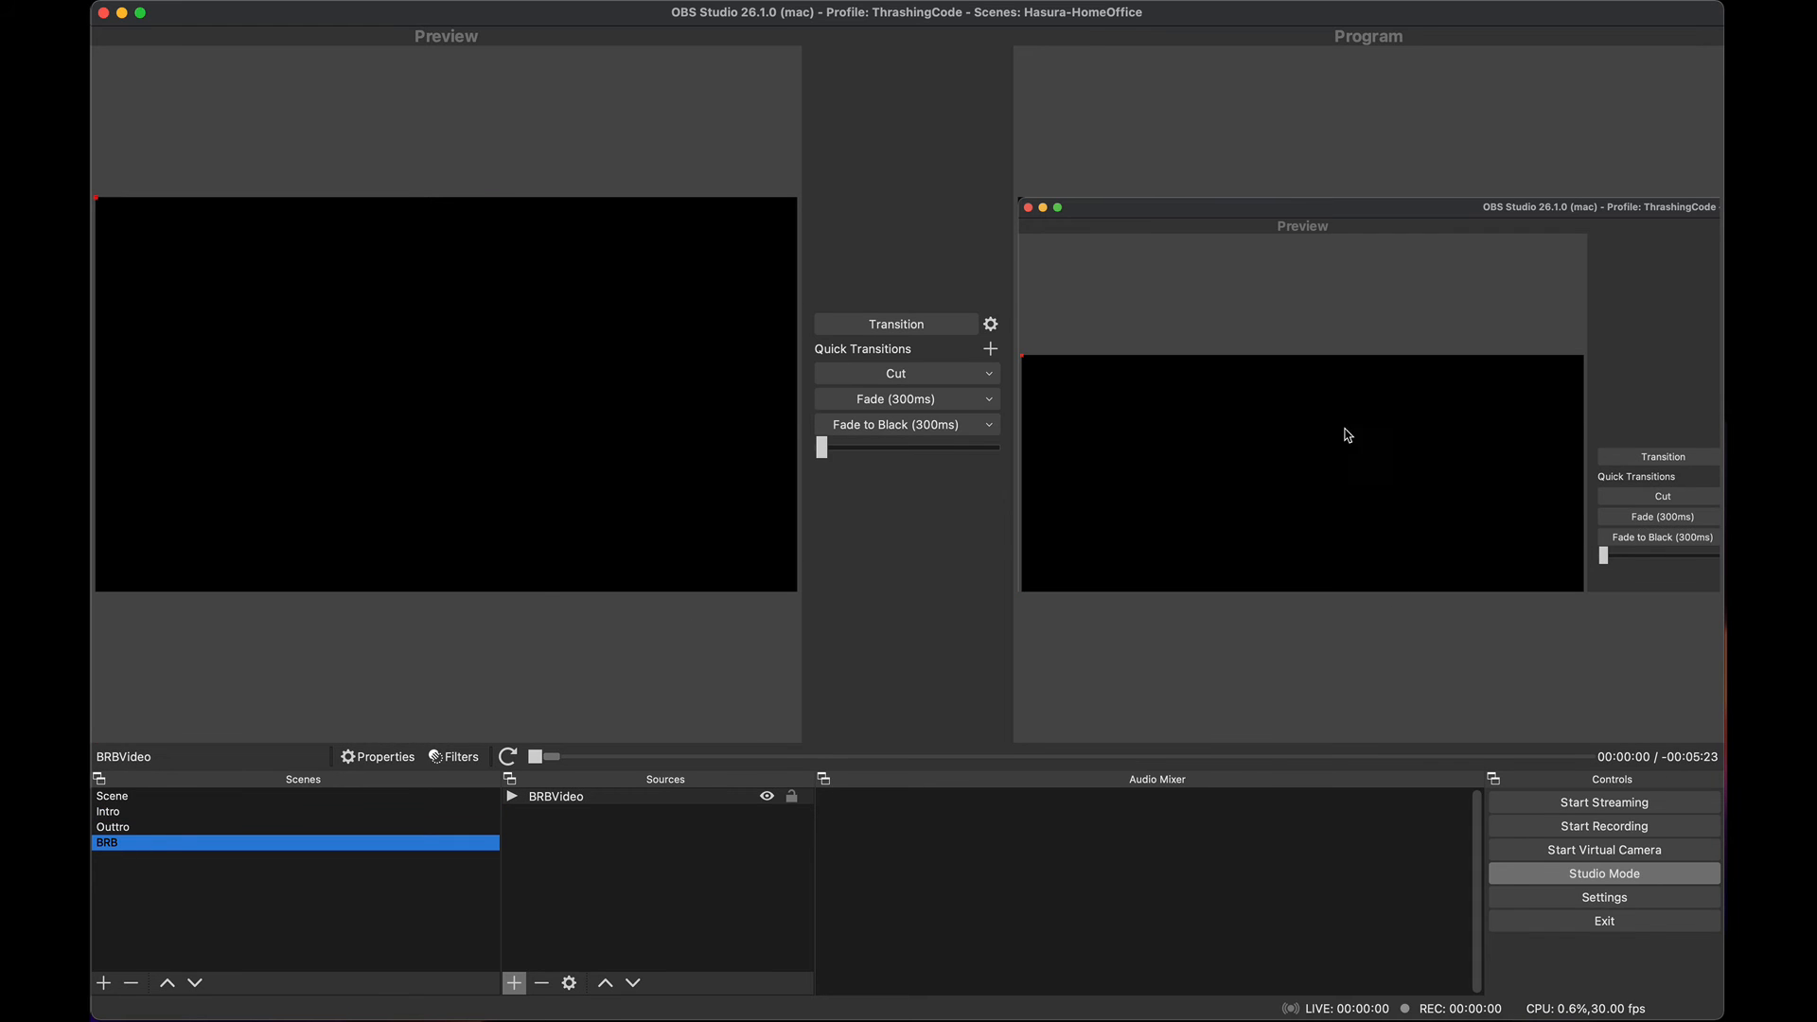
click(890, 405)
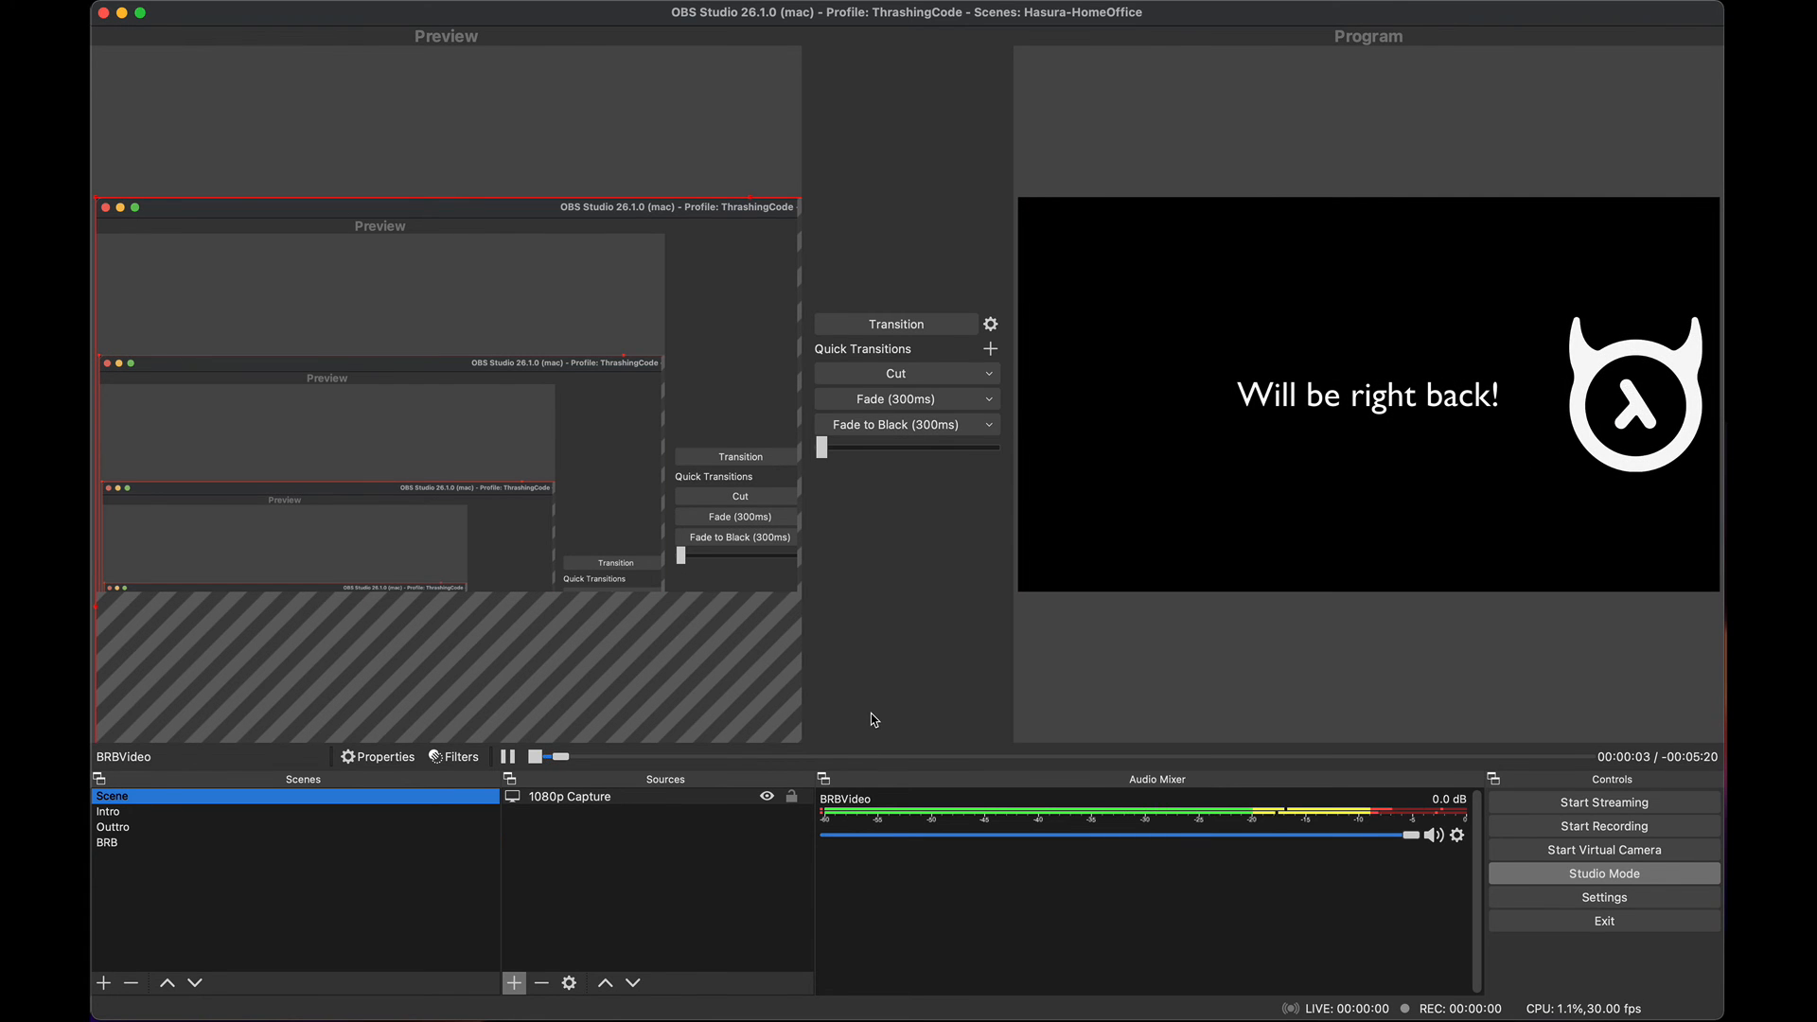
Step: Lower the BRBVideo audio level to -6.9 dB and switch to Finder
drag(1420, 844, 1353, 841)
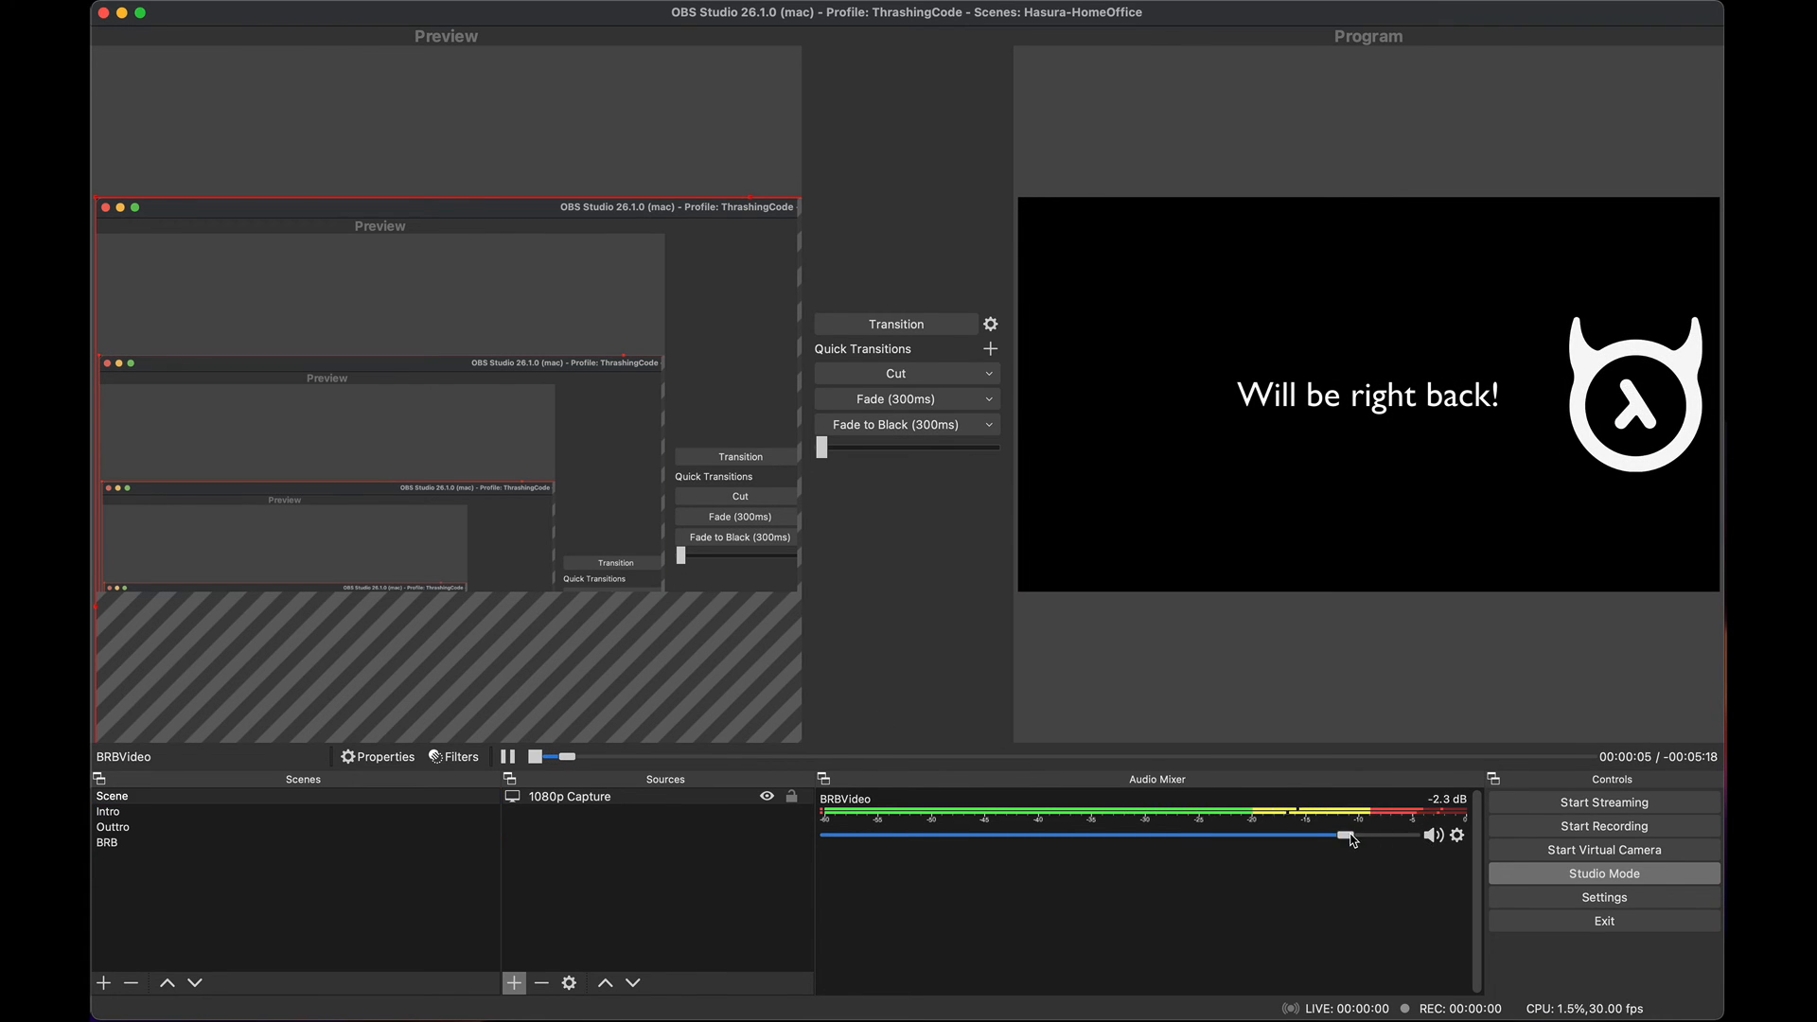
drag(1231, 836, 1254, 836)
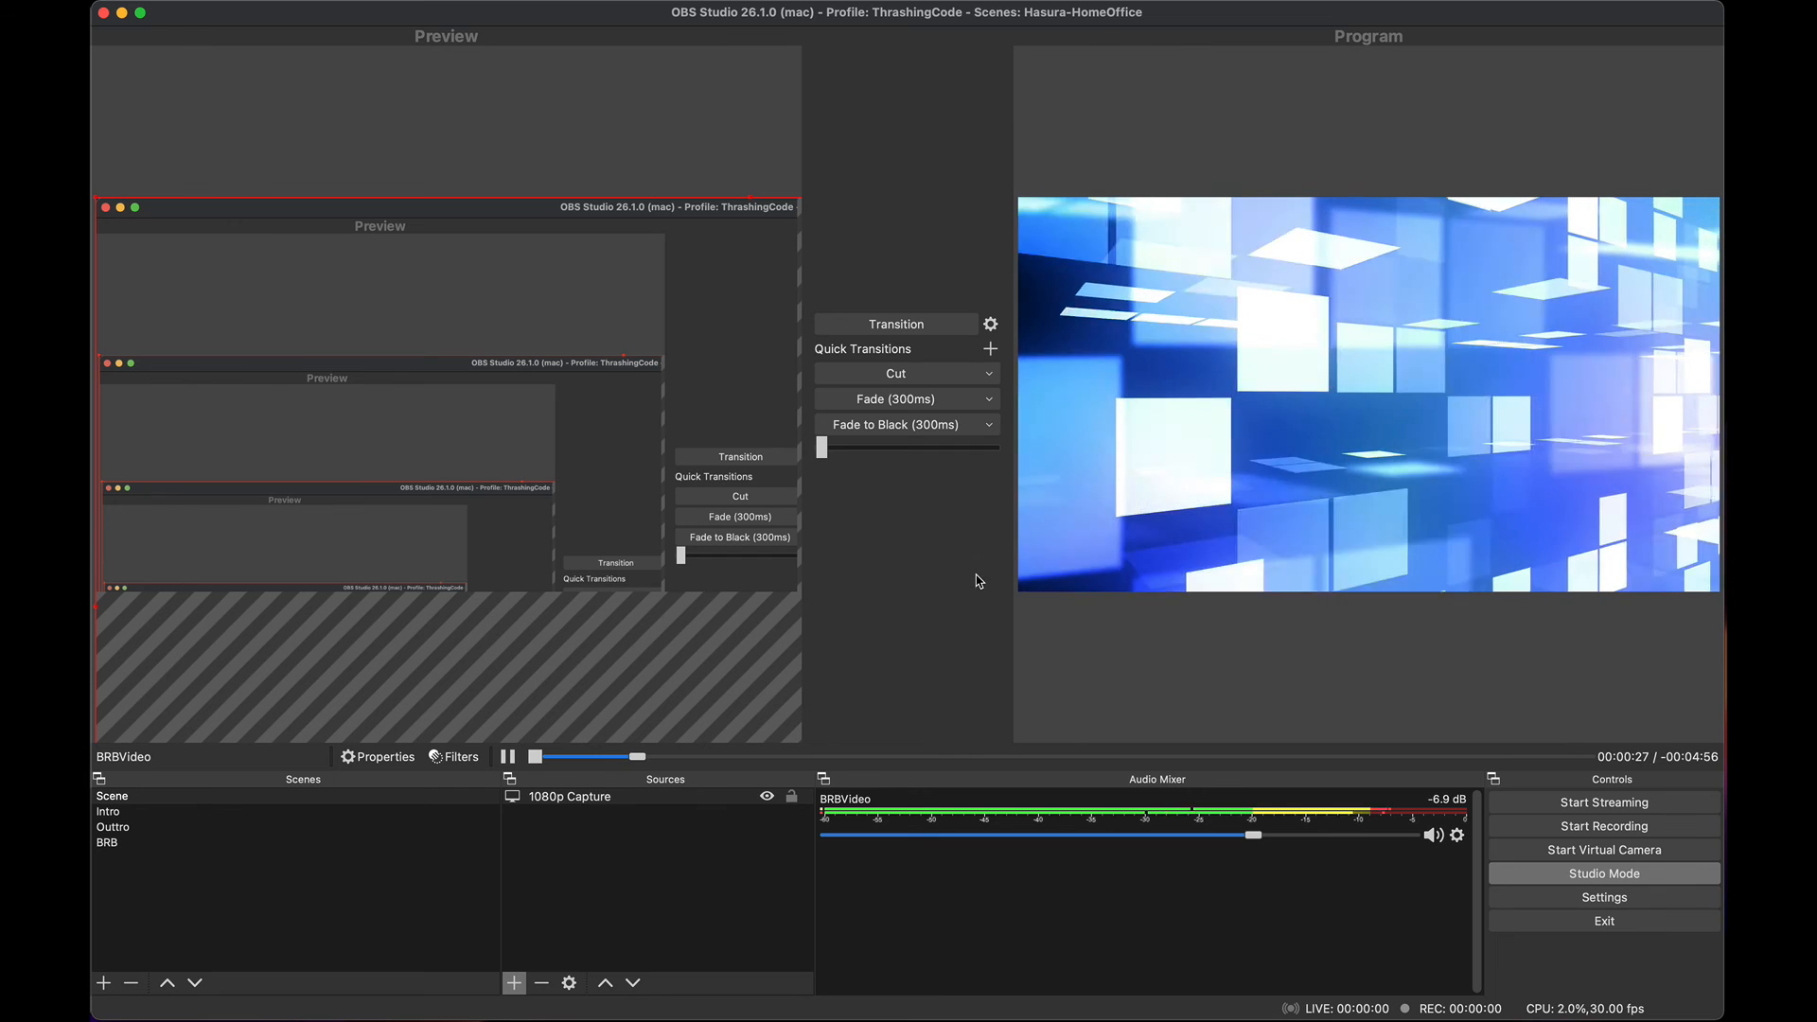
key(super+Tab)
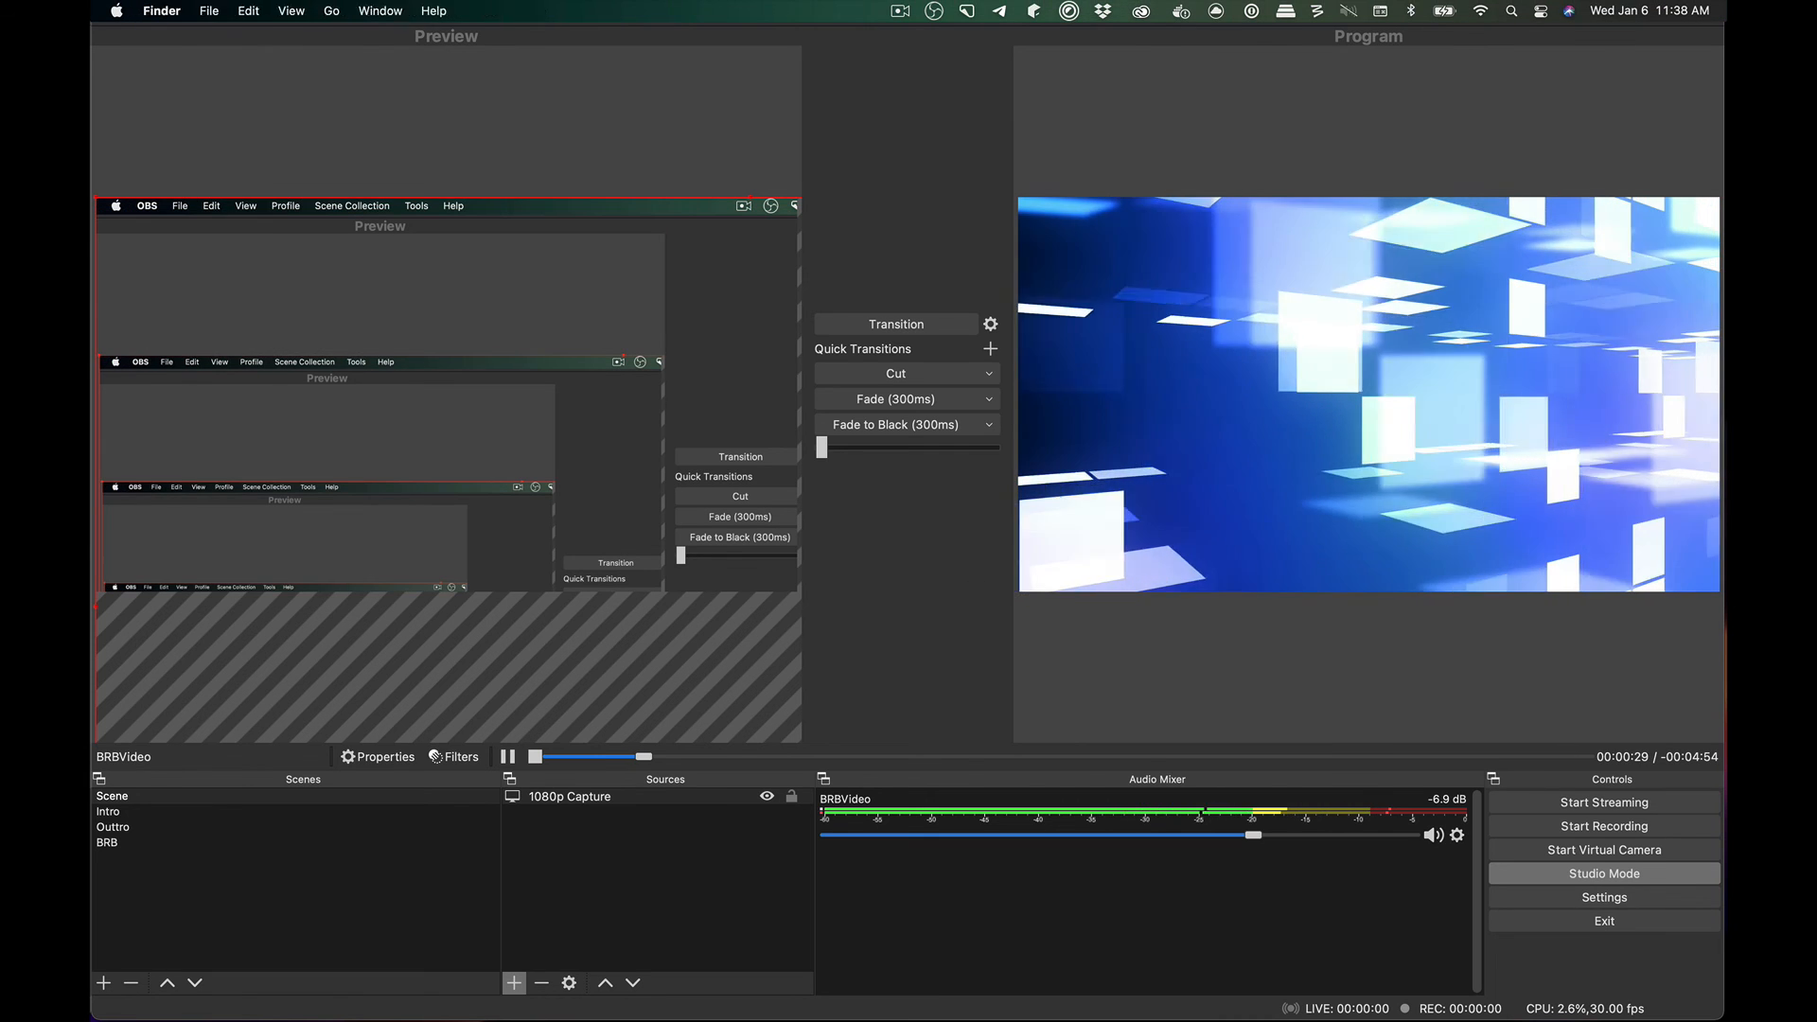